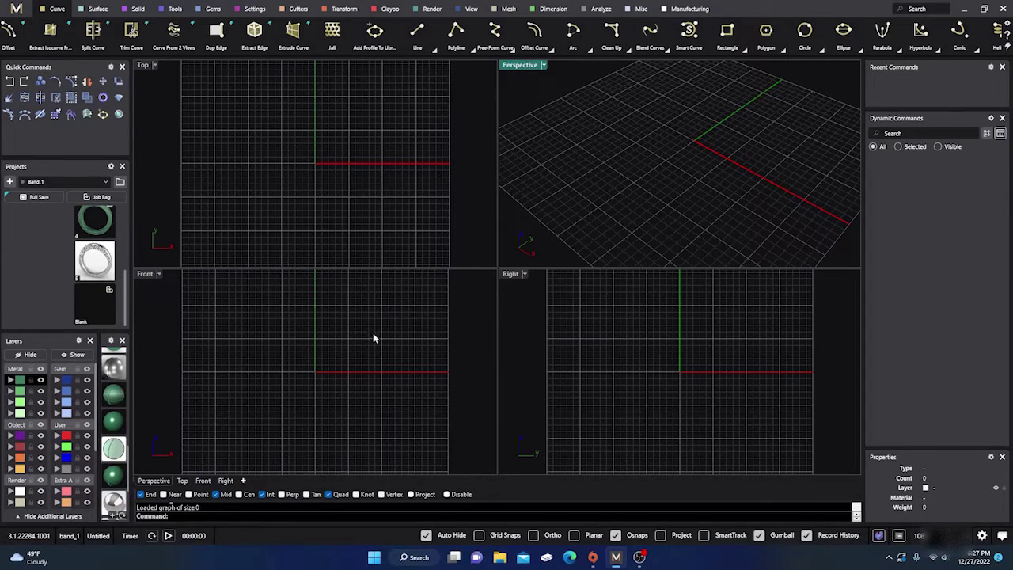
Step: Limit the object snaps to End and Quad, and turn off Record History, Gumball, Osnaps and Auto Hide
left_click(330, 496)
left_click(215, 495)
left_click(141, 495)
left_click(806, 535)
left_click(760, 535)
left_click(616, 536)
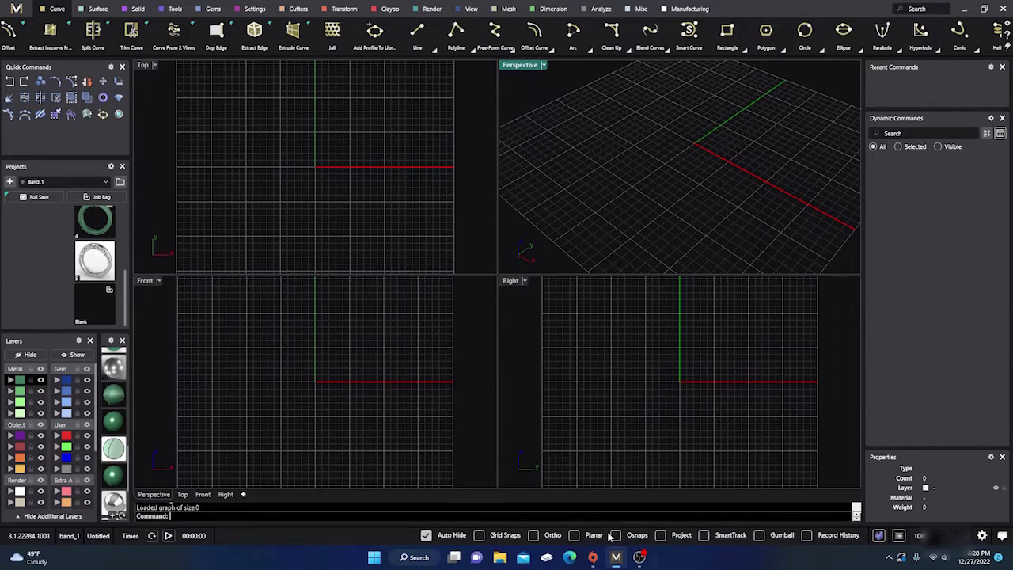
left_click(425, 535)
left_click(98, 9)
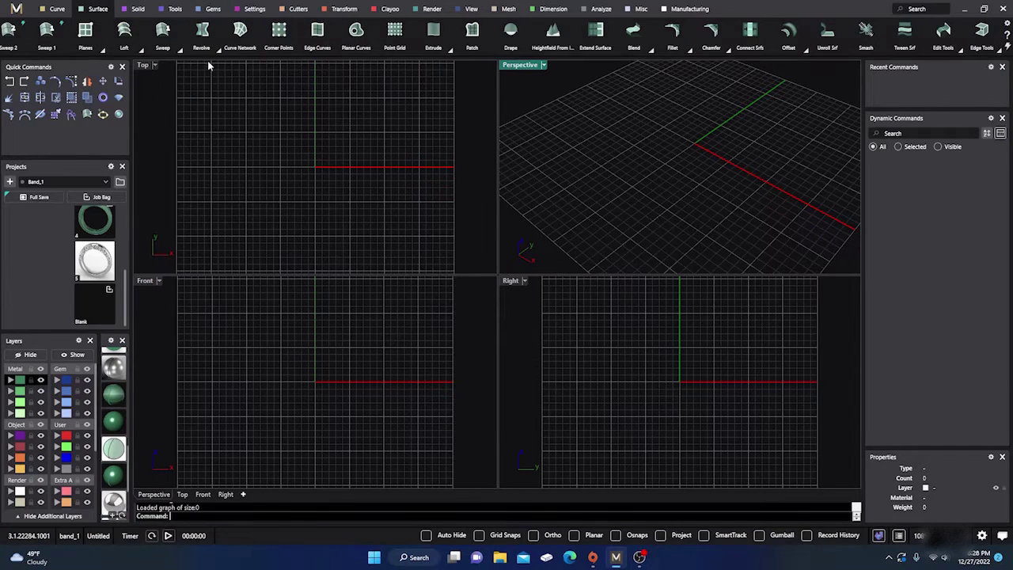
left_click(213, 49)
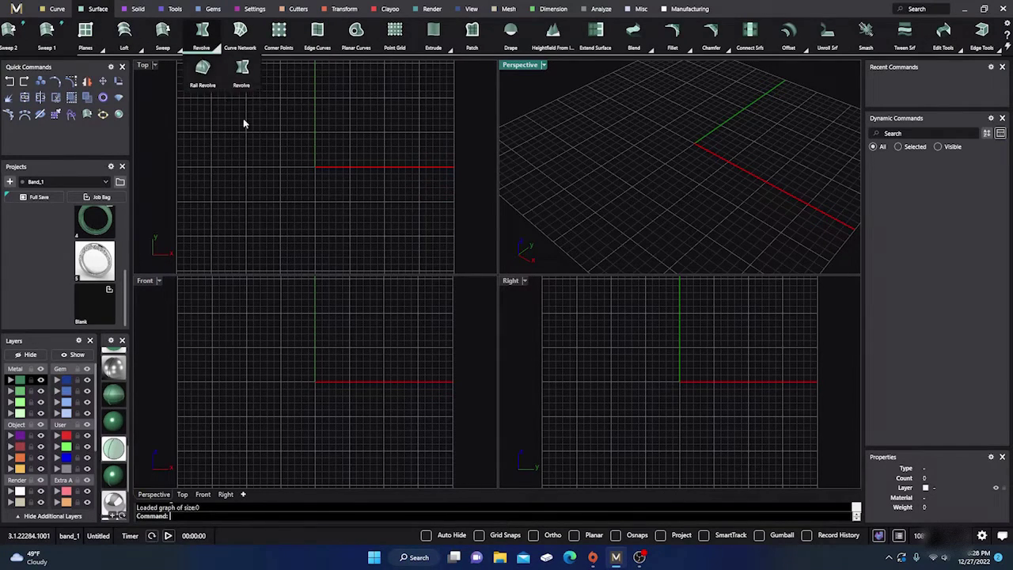
left_click(275, 146)
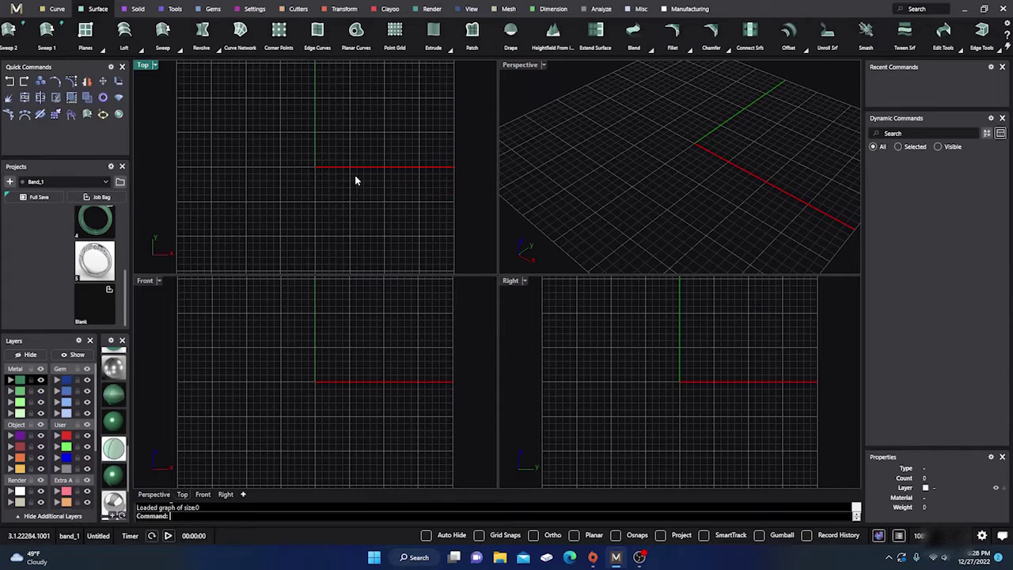
Step: Draw a circle centred on the origin in the Top view
left_click(58, 11)
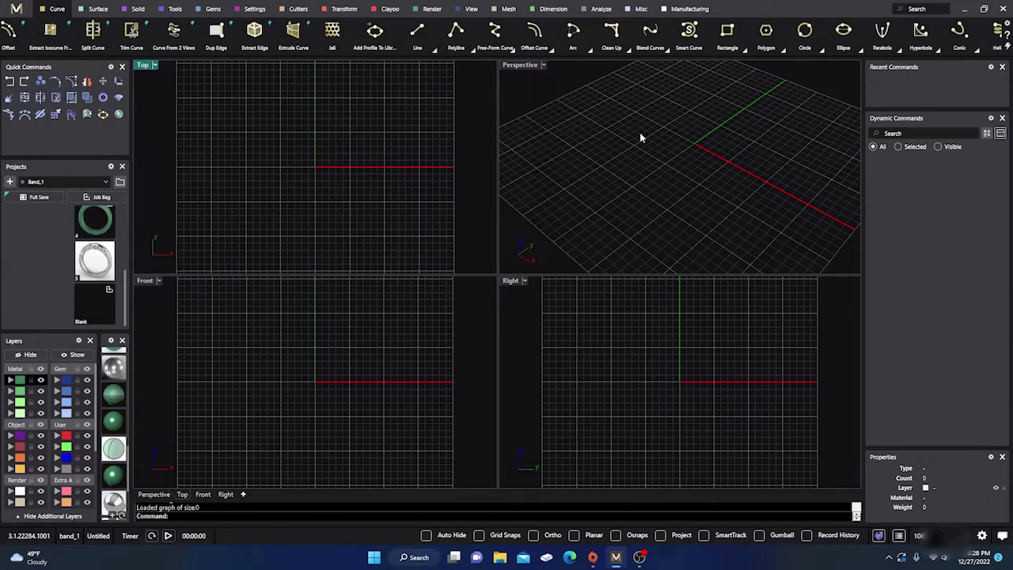
left_click(804, 35)
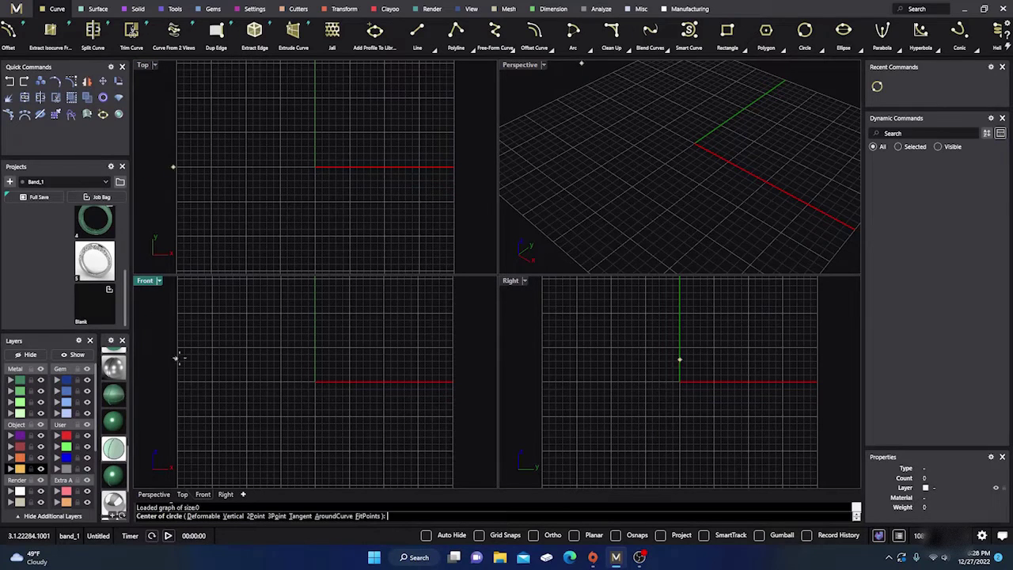
left_click(315, 167)
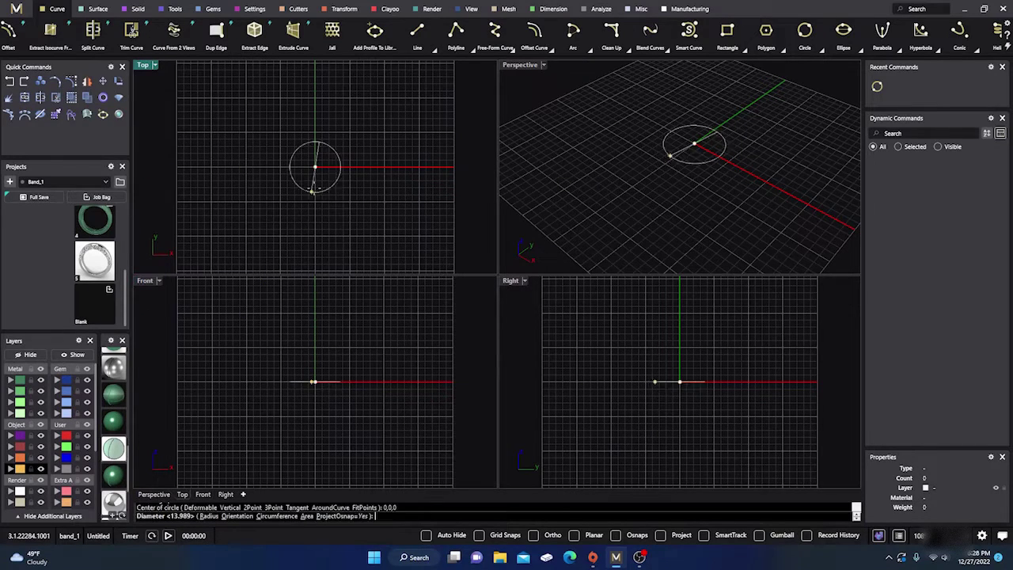
left_click(353, 165)
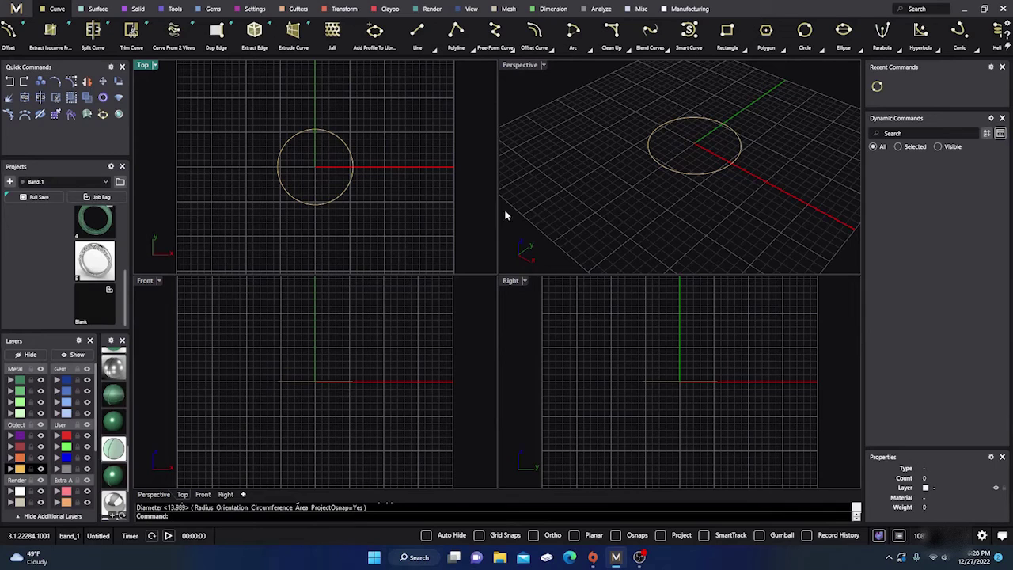
Step: Draw a vertical line about 4.8 mm long from 0,0,0 upwards in the Front view
left_click(419, 33)
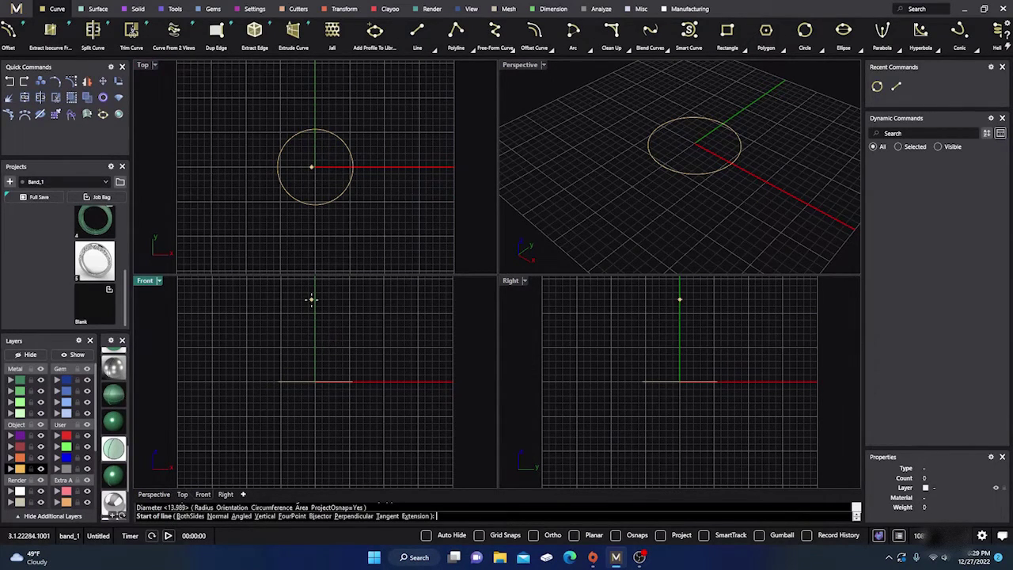
type("0,0,0")
key("Return")
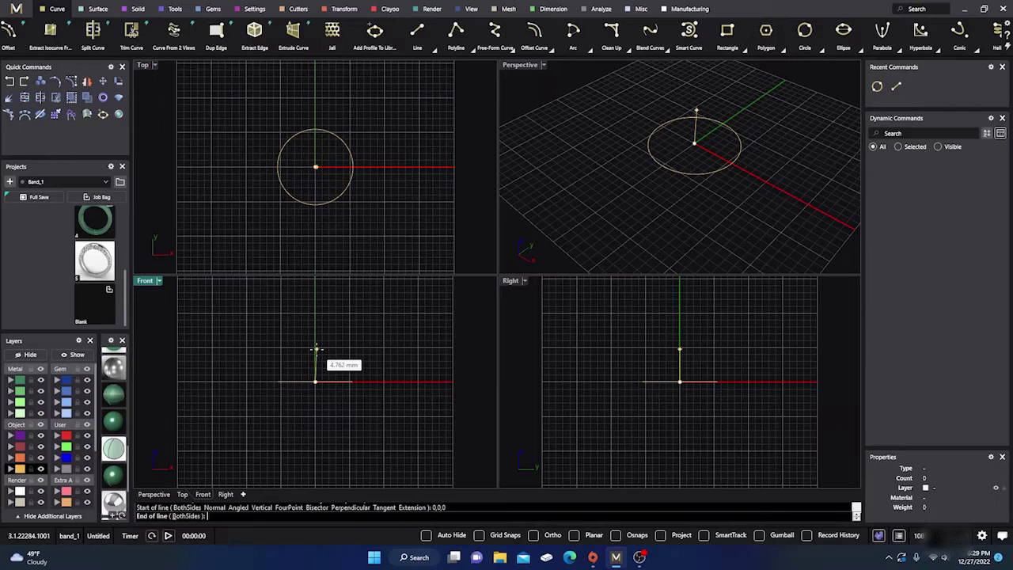
key("Escape")
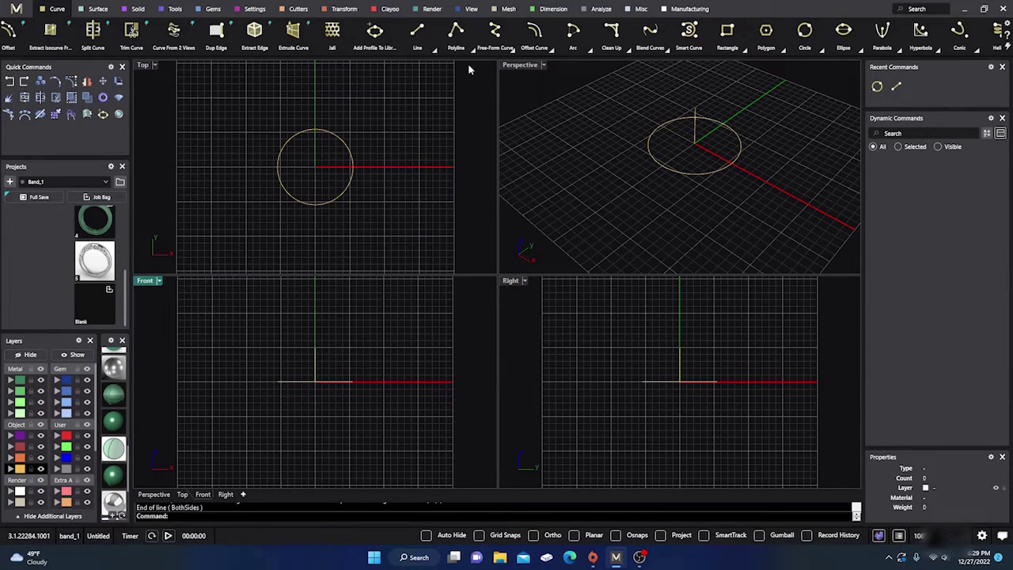
Step: Turn on Osnaps and draw an Arc Direction curve from the circle's quadrant to the line's upper end, bulging outward
left_click(589, 49)
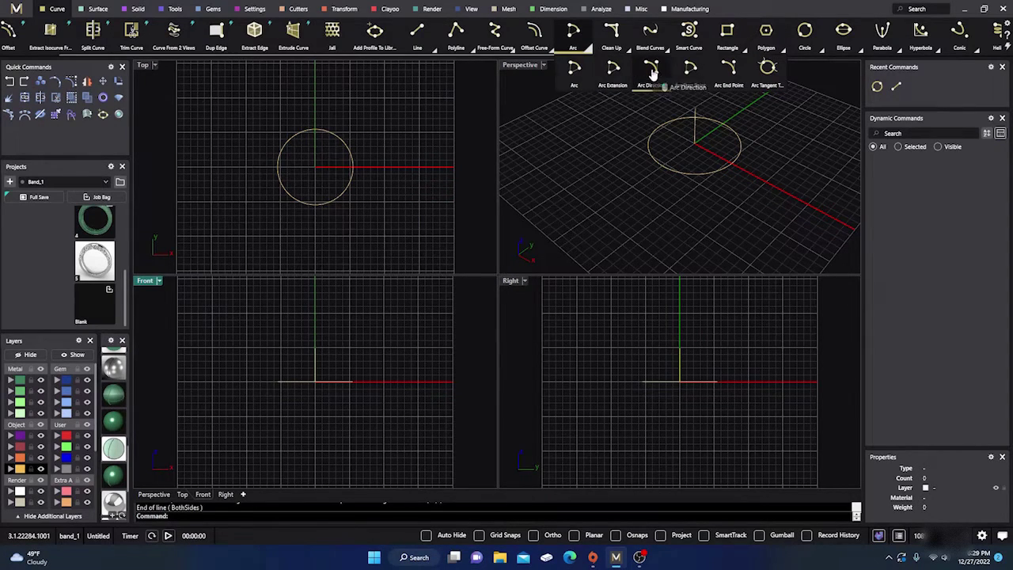
left_click(650, 78)
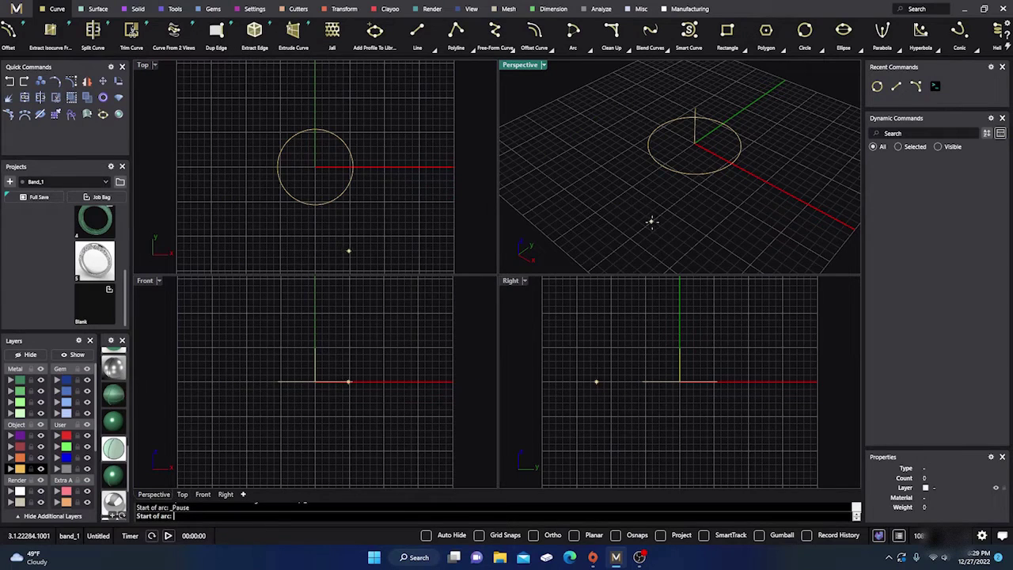
left_click(616, 535)
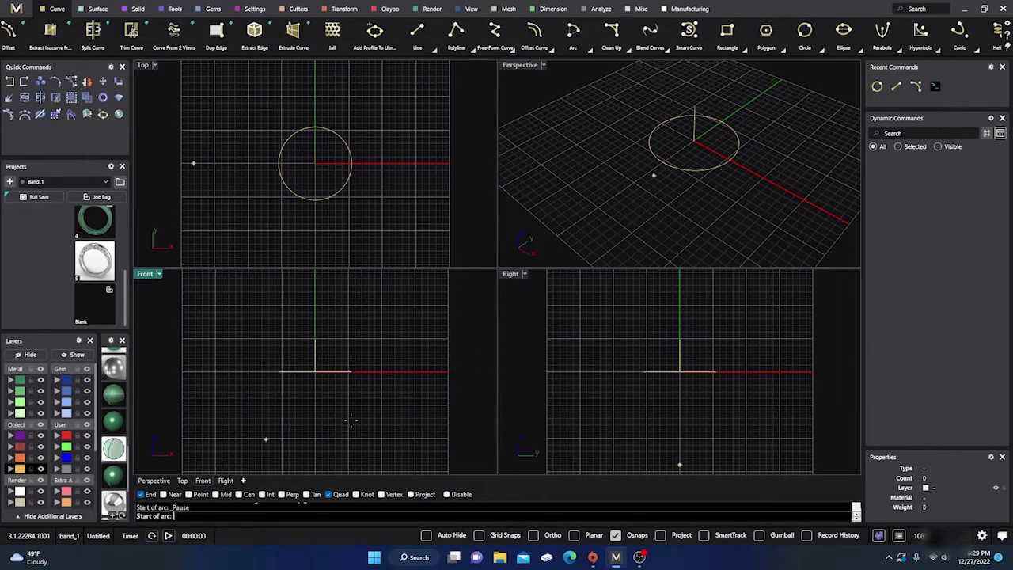
left_click(697, 141)
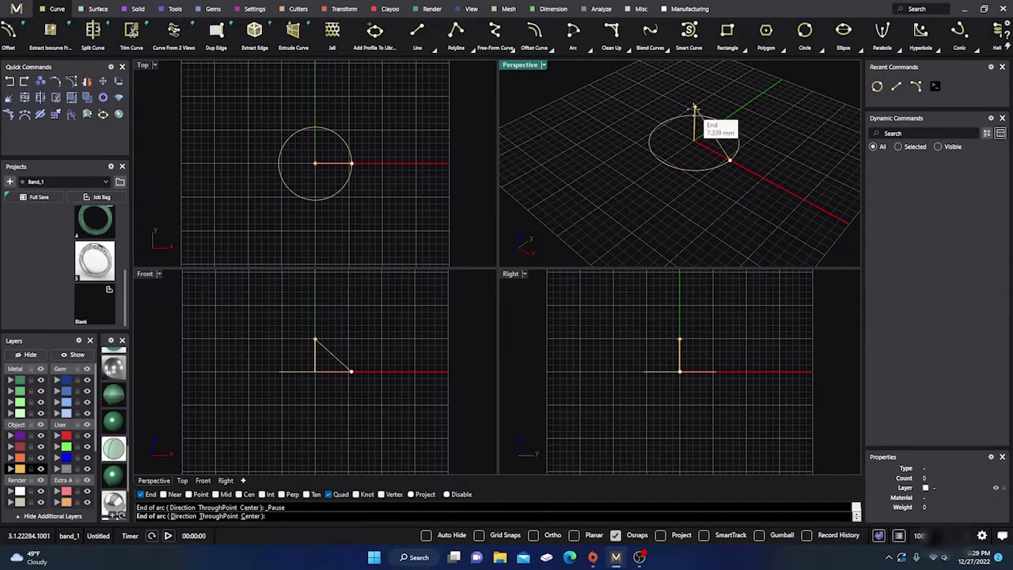
left_click(694, 107)
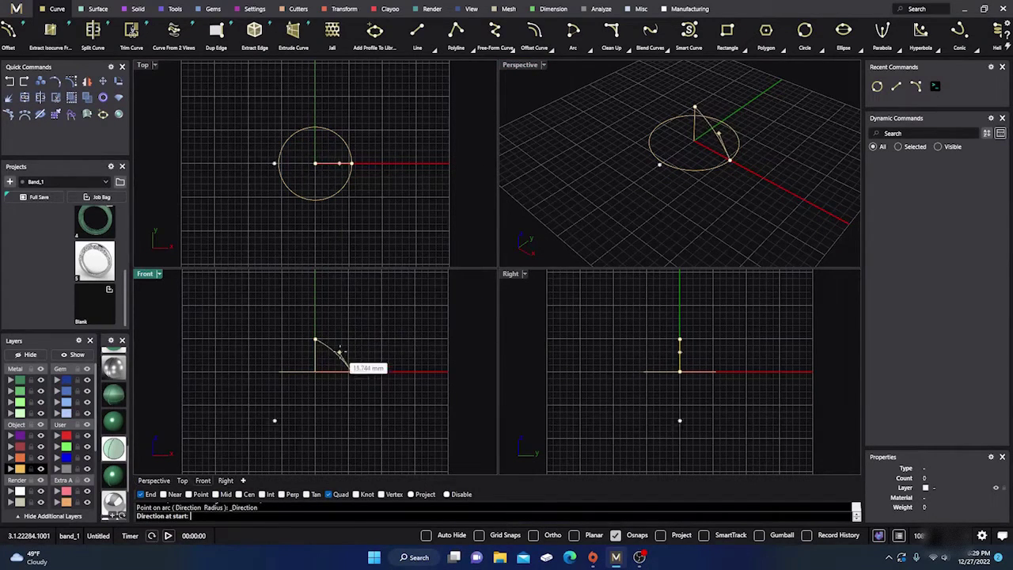
left_click(340, 350)
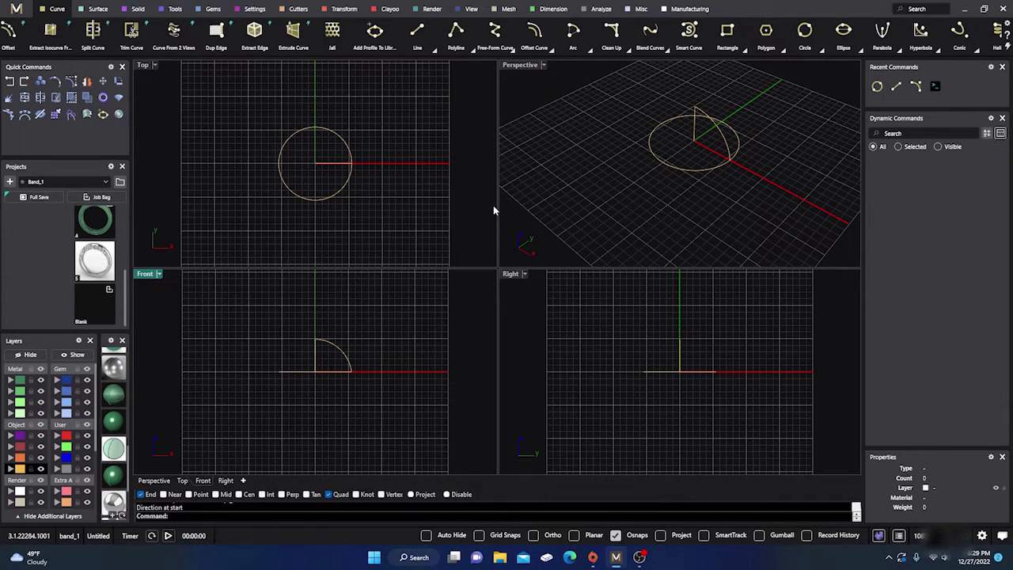
Step: Rail Revolve the arc profile along the circle rail, using the vertical line from base to tip as the axis
right_click_drag(544, 143, 569, 171)
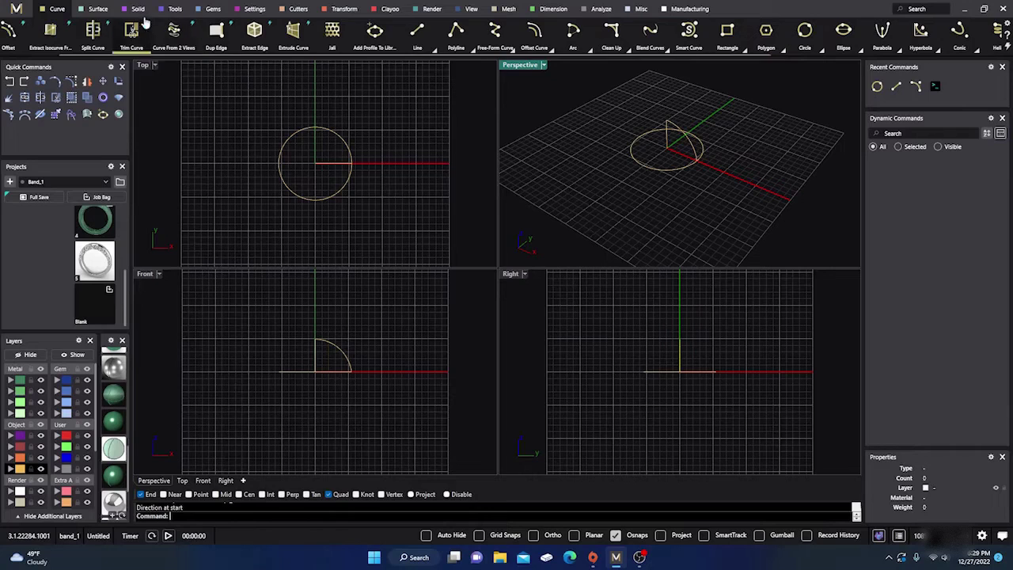
left_click(98, 9)
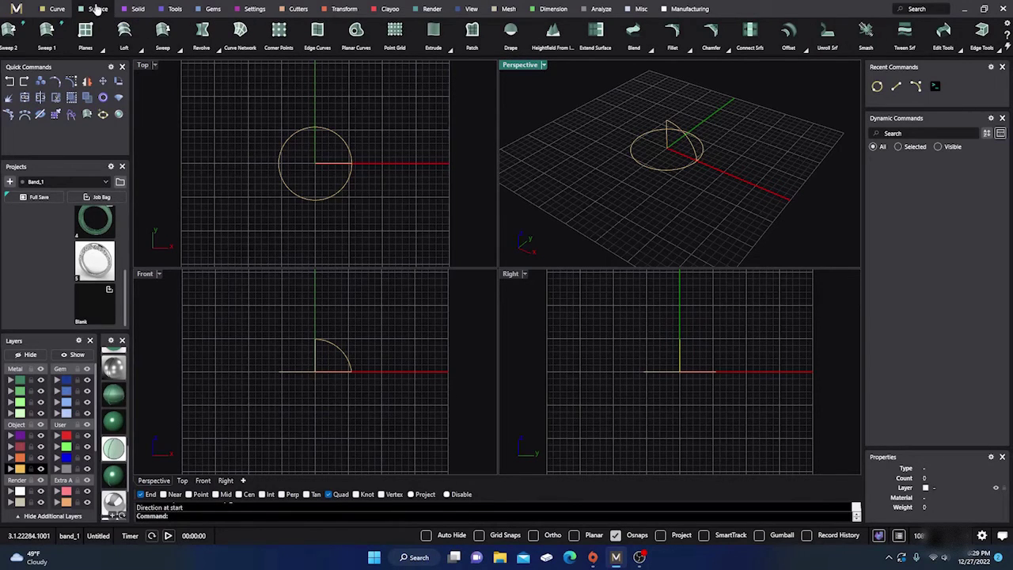
left_click(218, 51)
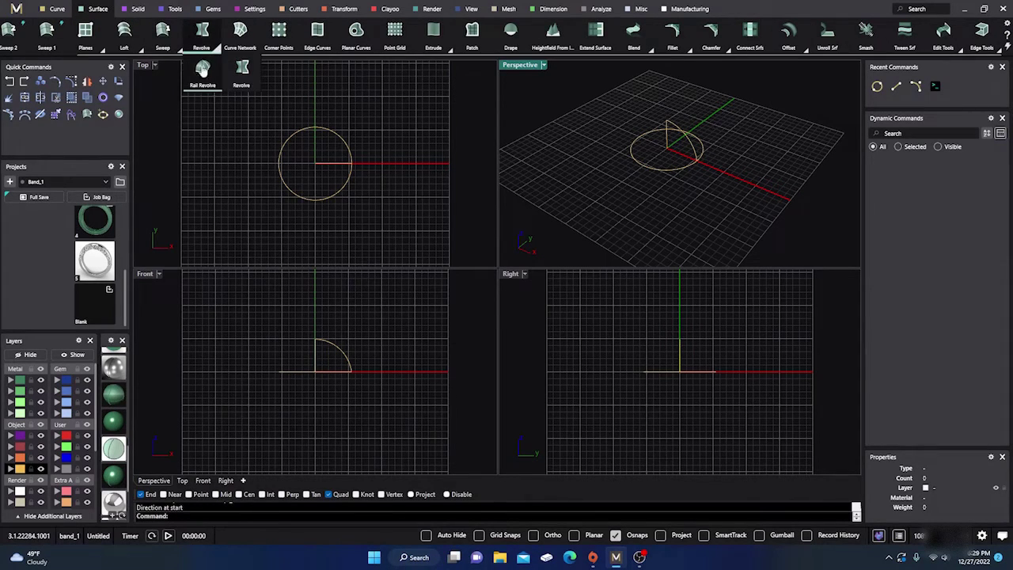
left_click(203, 72)
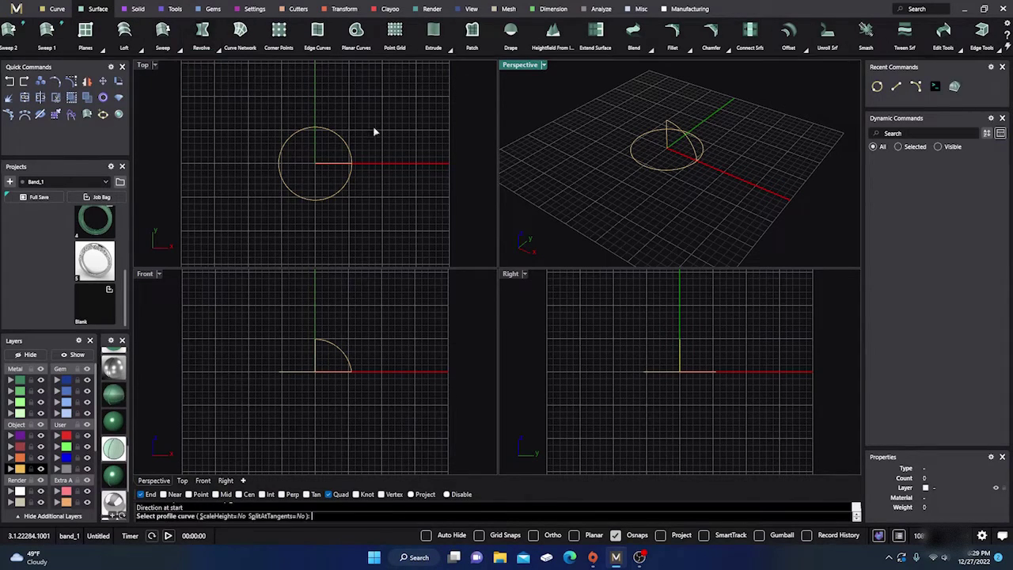
left_click(688, 145)
left_click(688, 168)
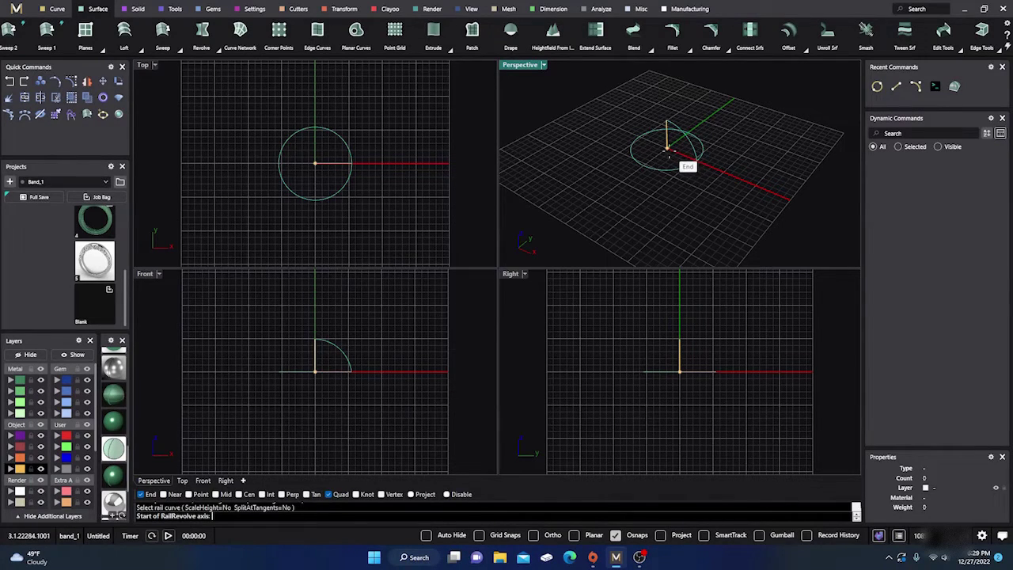
left_click(668, 149)
left_click(666, 125)
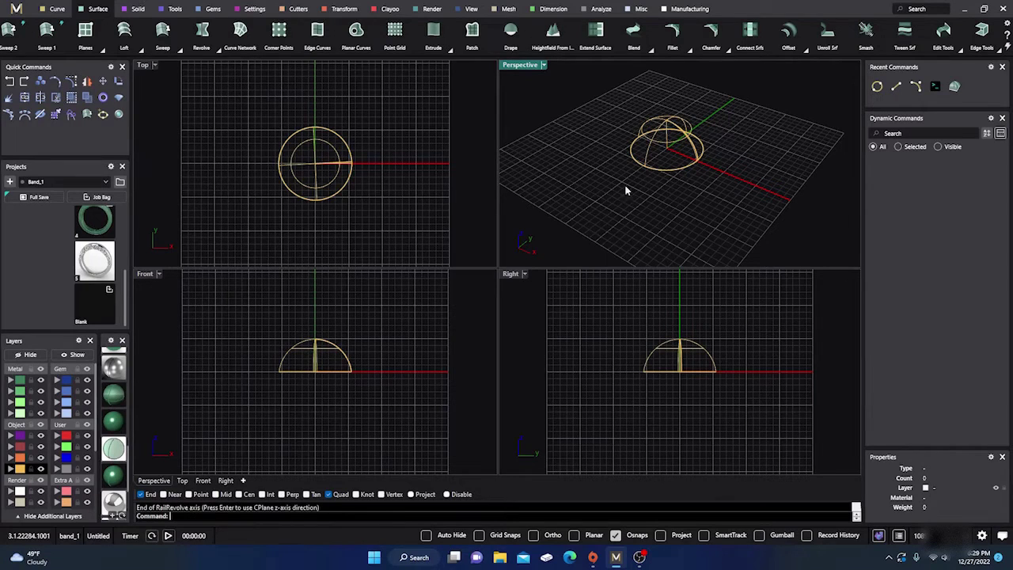
Step: Shade the dome surface in all viewports and move it to the Metal 01 layer
left_click(323, 191)
left_click(112, 428)
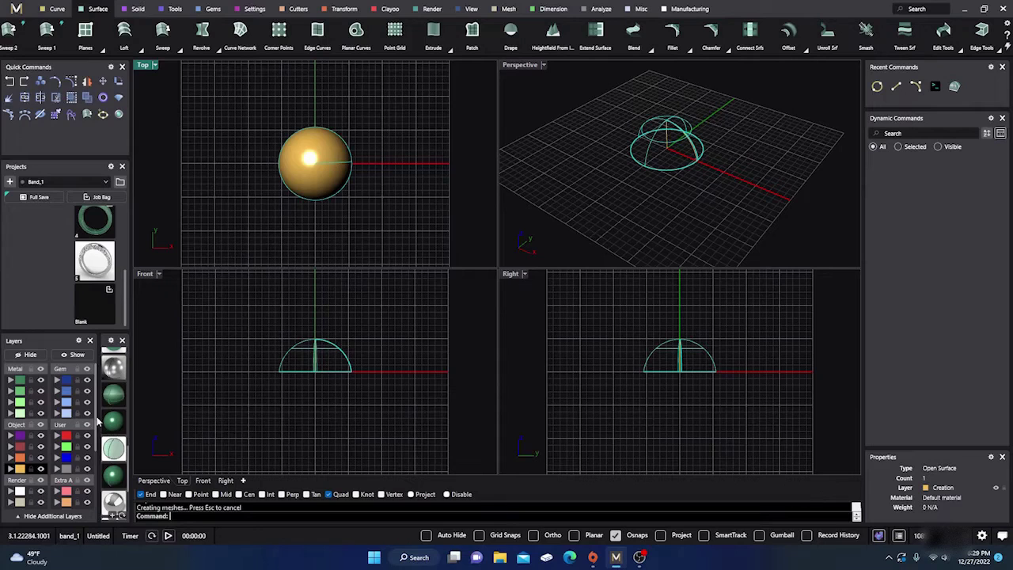
left_click(20, 380)
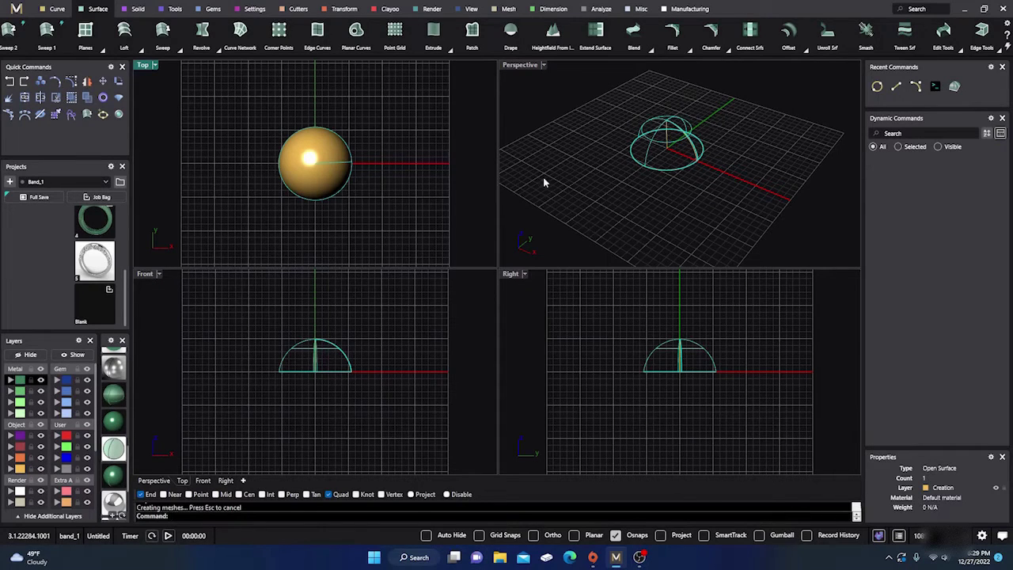
left_click(117, 400)
left_click(10, 380)
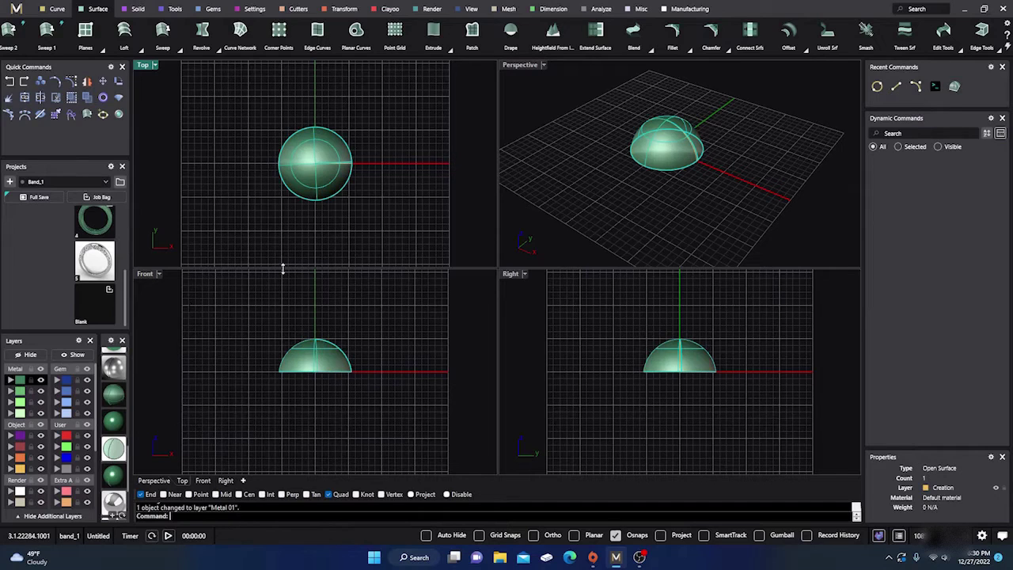
Step: Cap the open base of the dome surface
left_click(625, 184)
scroll(642, 203, "up", 6)
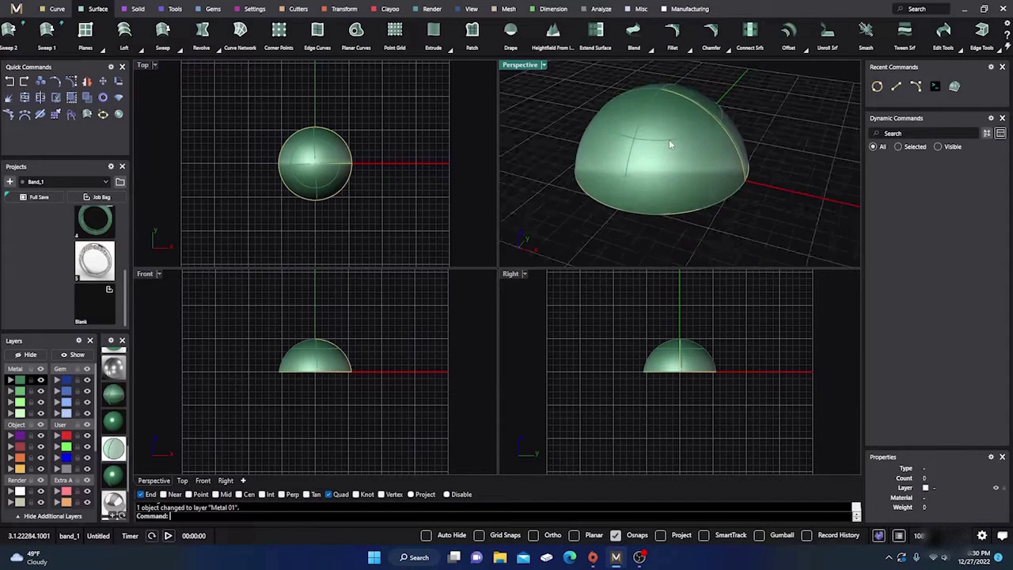
scroll(670, 144, "down", 6)
left_click(667, 147)
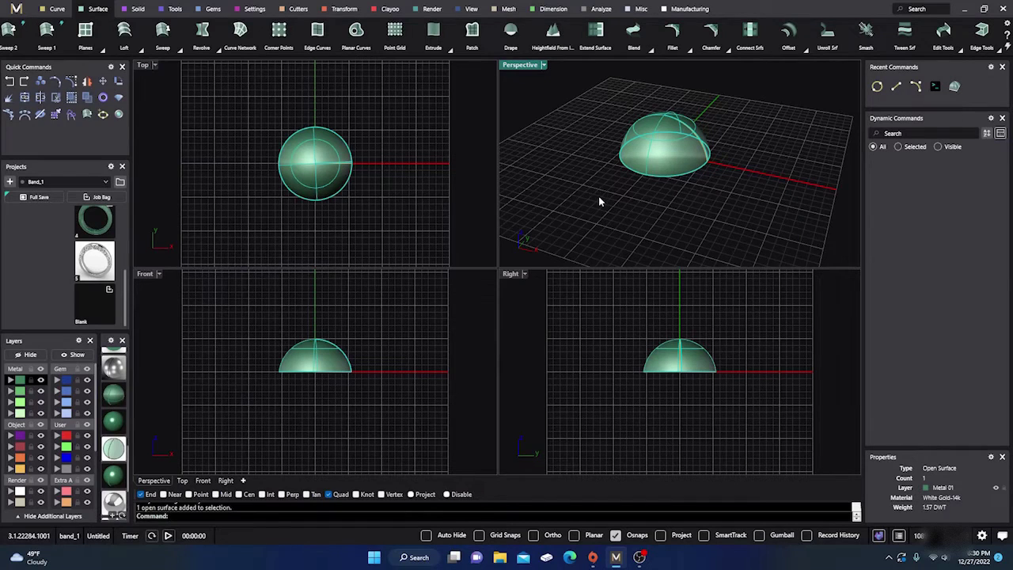
type("Cap")
key("Return")
right_click_drag(649, 221, 654, 192)
scroll(657, 178, "up", 5)
scroll(661, 166, "down", 5)
Step: Delete the dome together with its circle, line and arc
left_click(664, 172)
left_click_drag(589, 97, 712, 221)
key("Delete")
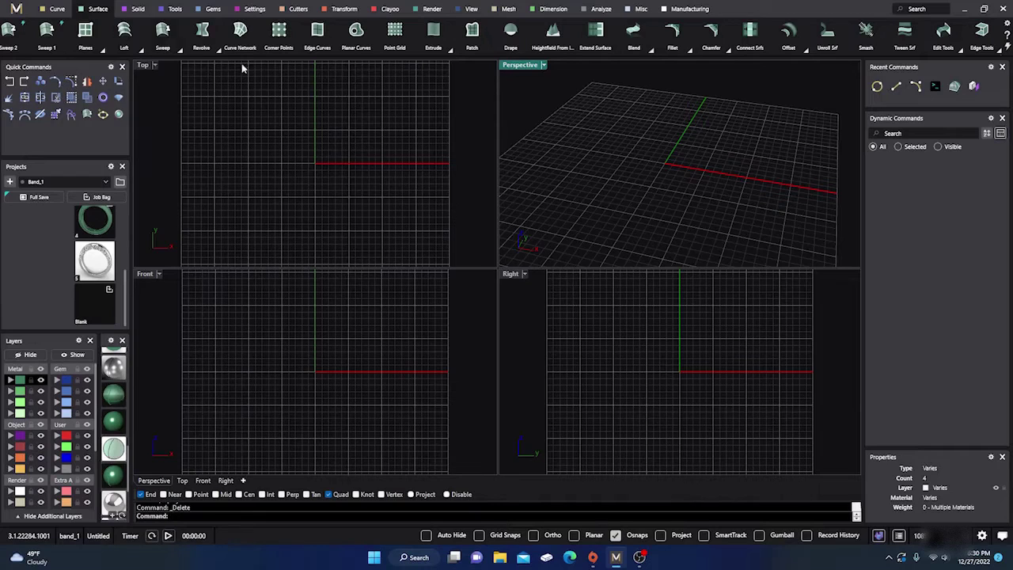
Step: Draw a rectangle on the Creation layer in the Top view, with its first corner at the origin
left_click(57, 9)
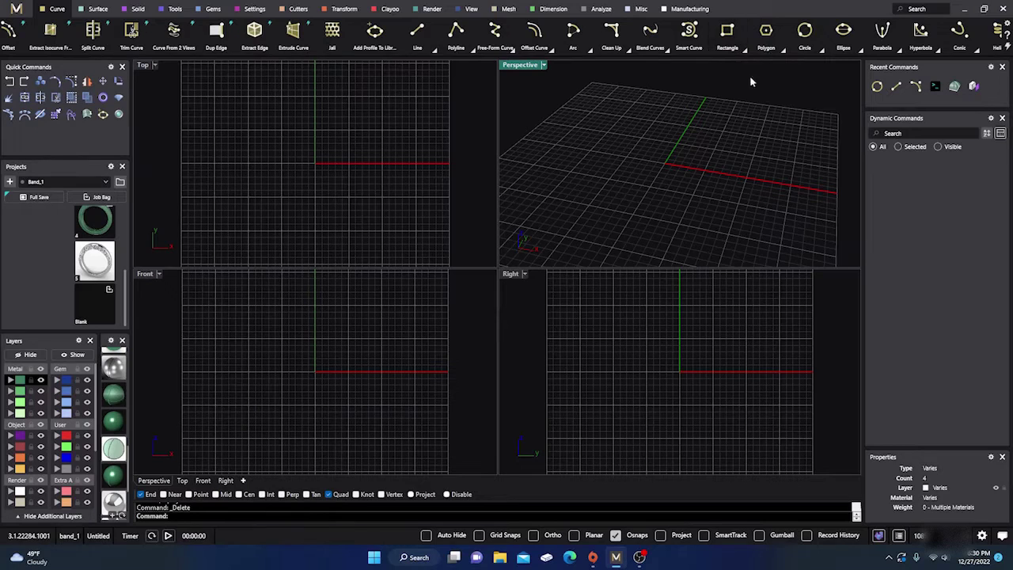
left_click(727, 31)
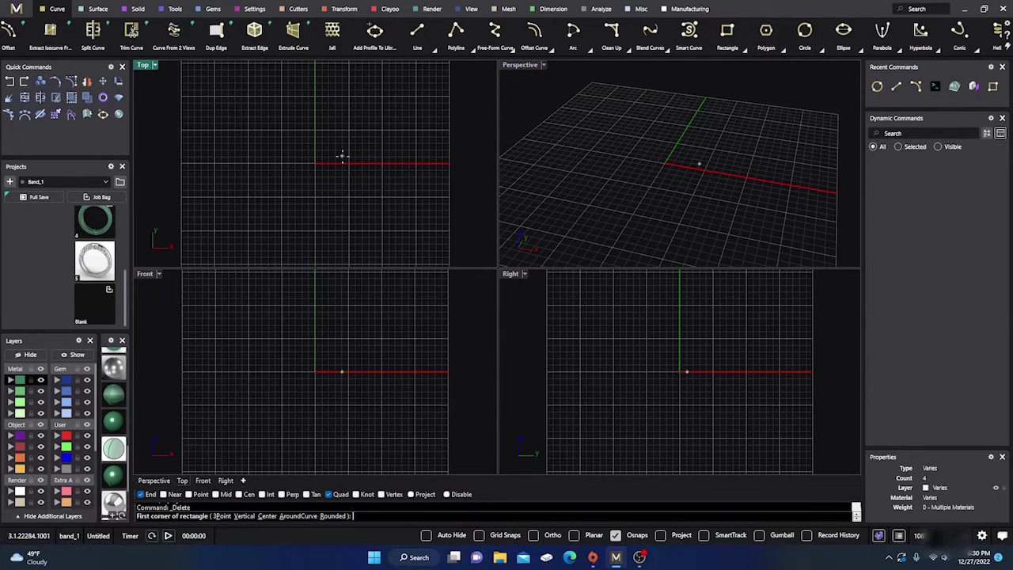
left_click(20, 468)
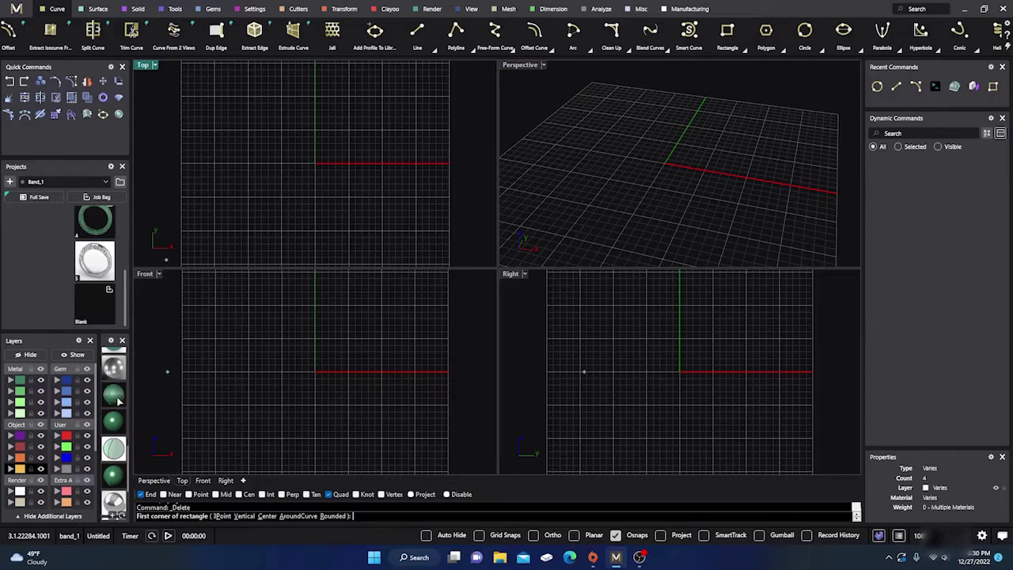
left_click(315, 164)
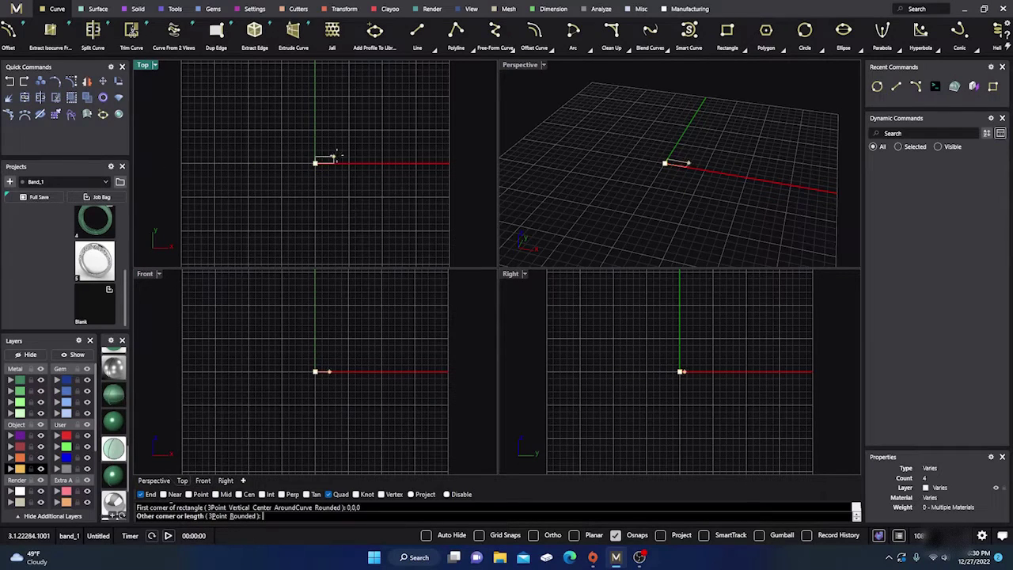
left_click(373, 102)
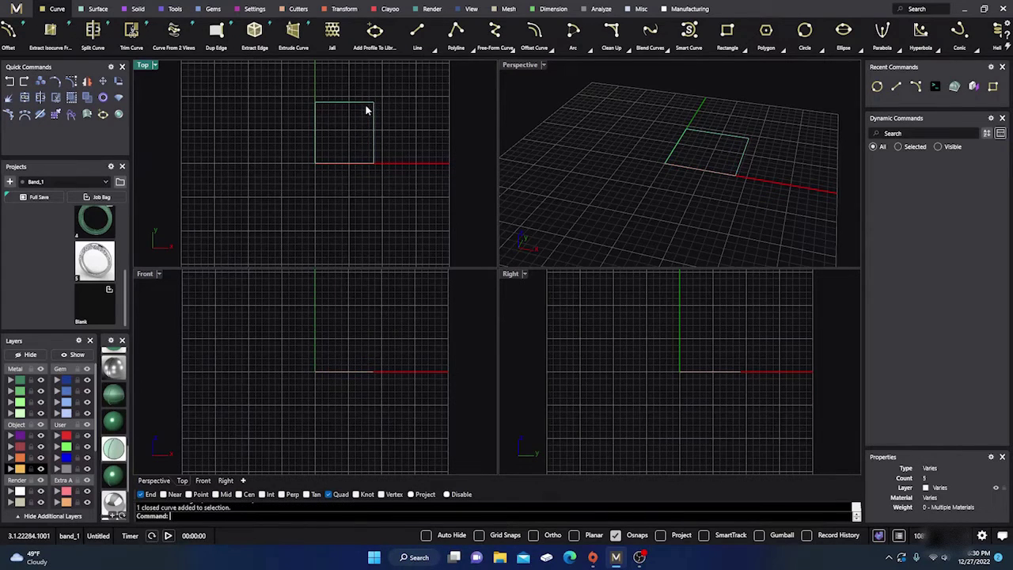
Step: Center the rectangle on the world origin and make a copy of it in place
left_click(344, 9)
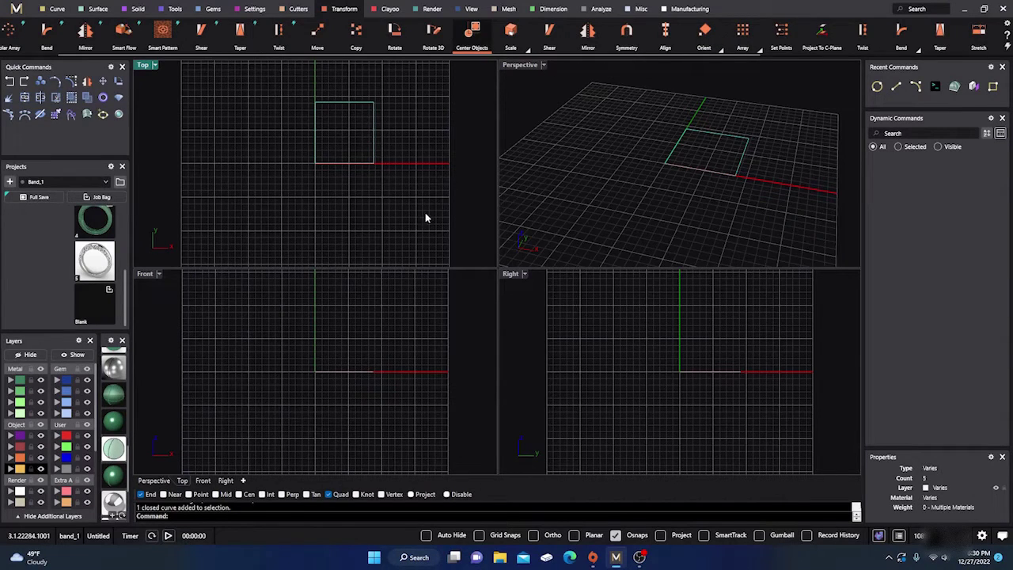
left_click(471, 36)
key("Return")
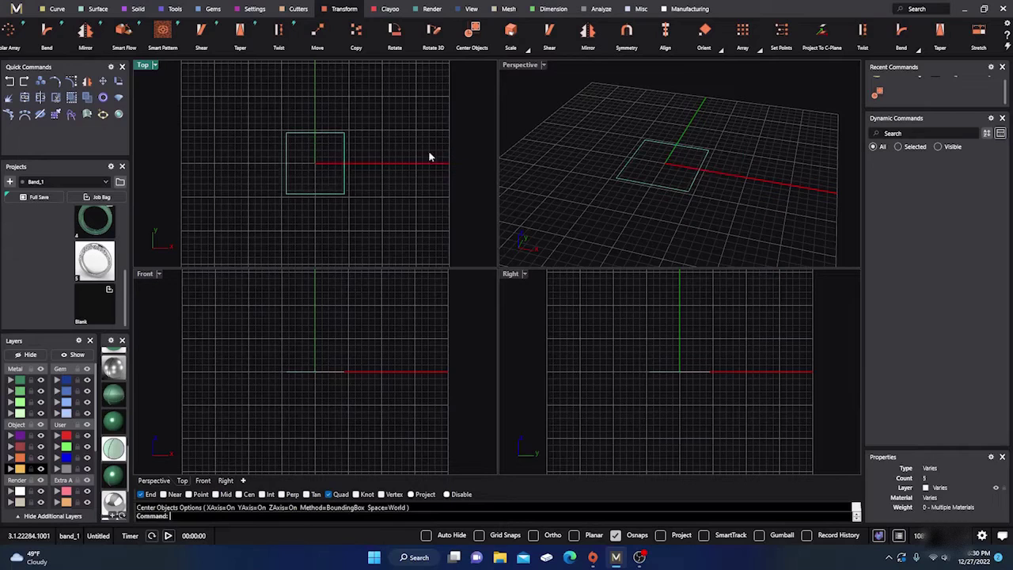
left_click(315, 135)
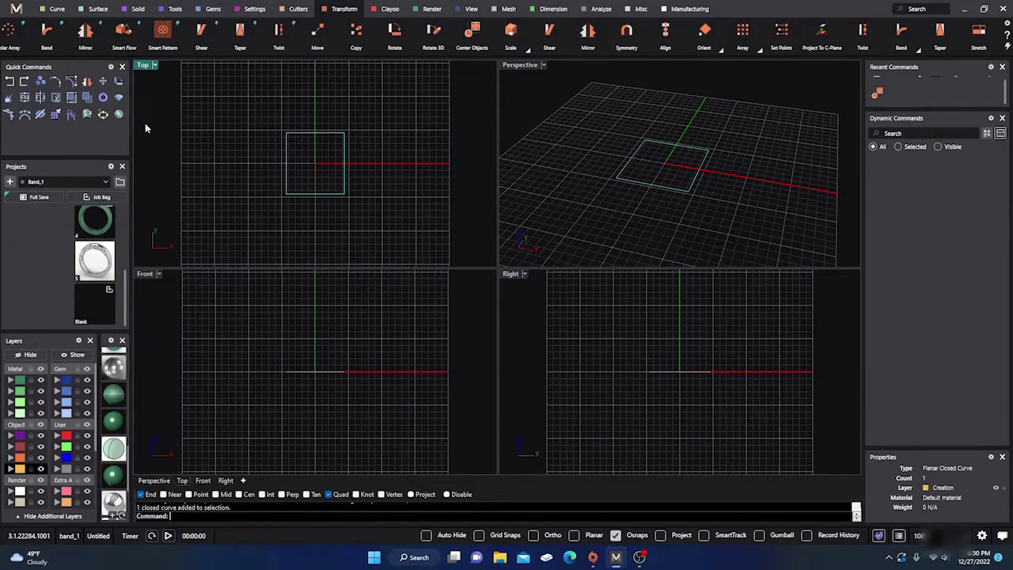
left_click(41, 84)
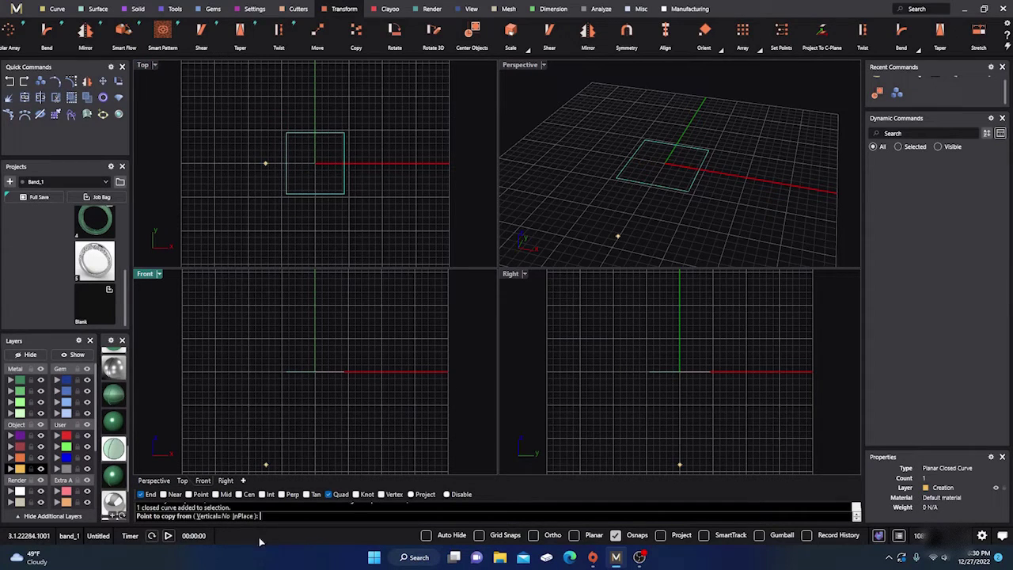
left_click(244, 517)
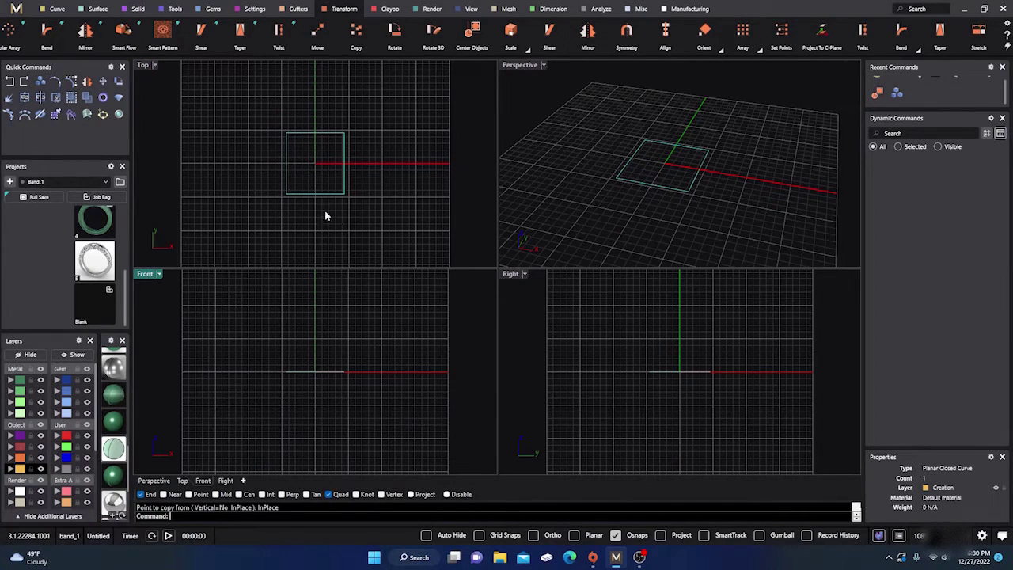
Step: Rotate one of the two overlapping rectangles 45 degrees about the origin in the Top view
left_click(118, 82)
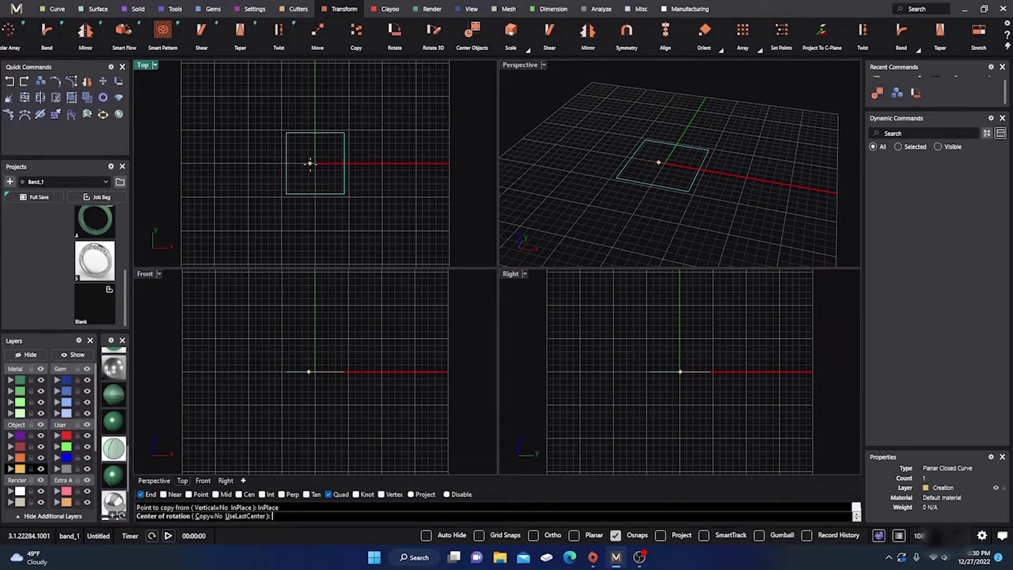
left_click(315, 163)
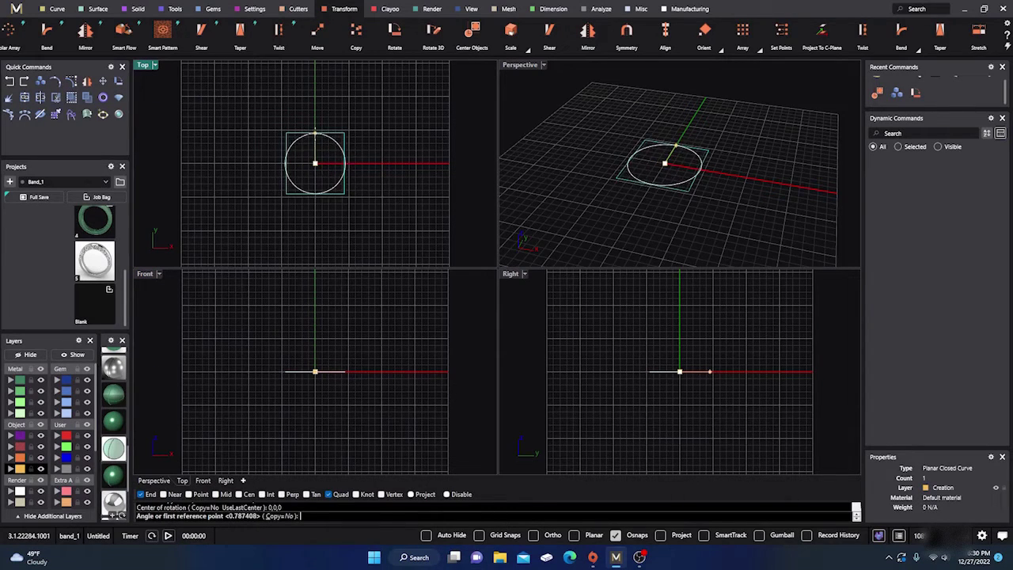
left_click(317, 100)
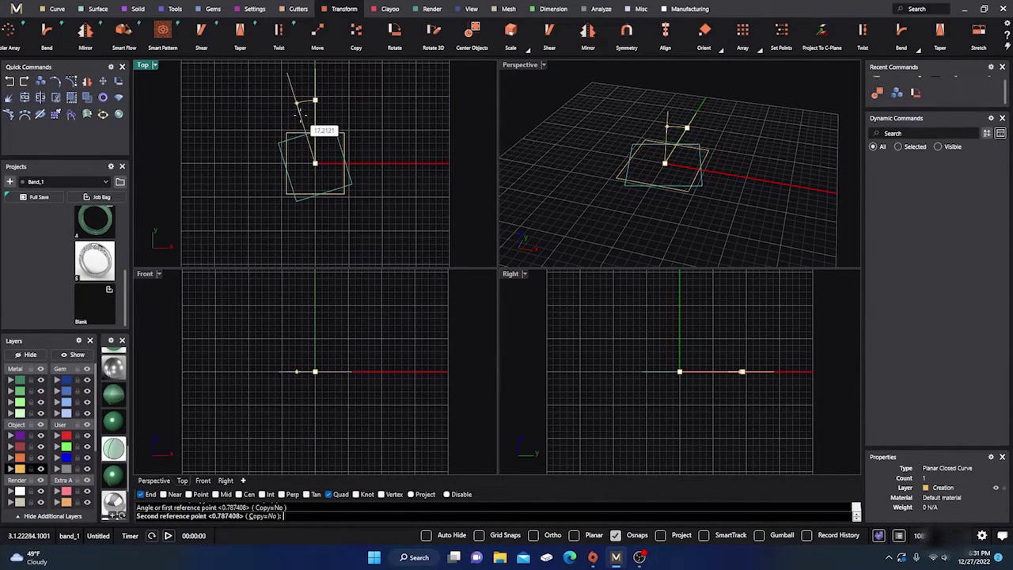
type("45")
key("Return")
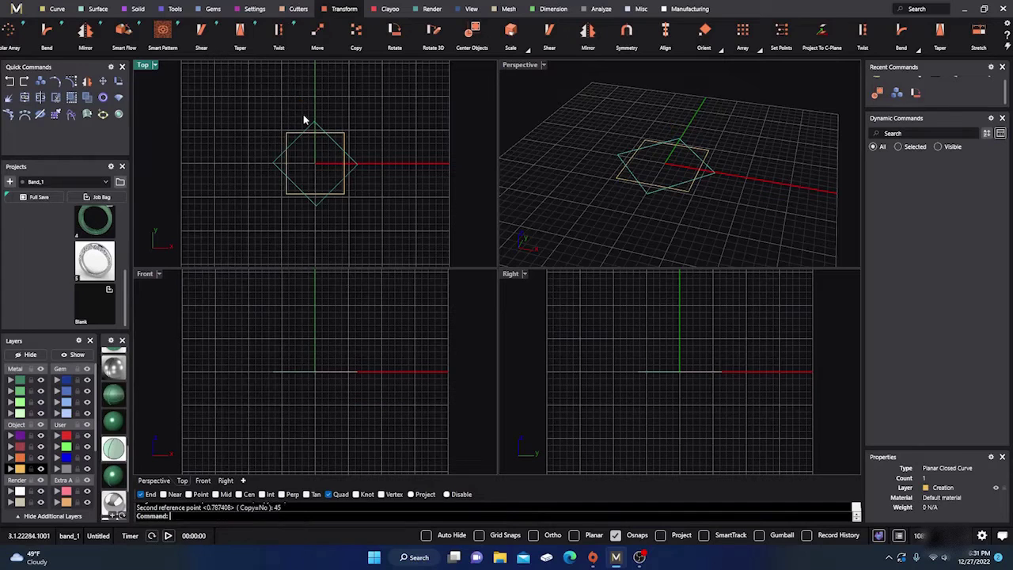
left_click(324, 97)
Step: Combine the center and all eight corner regions of the two rectangles into one star outline with Curve Boolean
right_click_drag(366, 198, 387, 208)
scroll(338, 166, "up", 4)
scroll(338, 165, "down", 4)
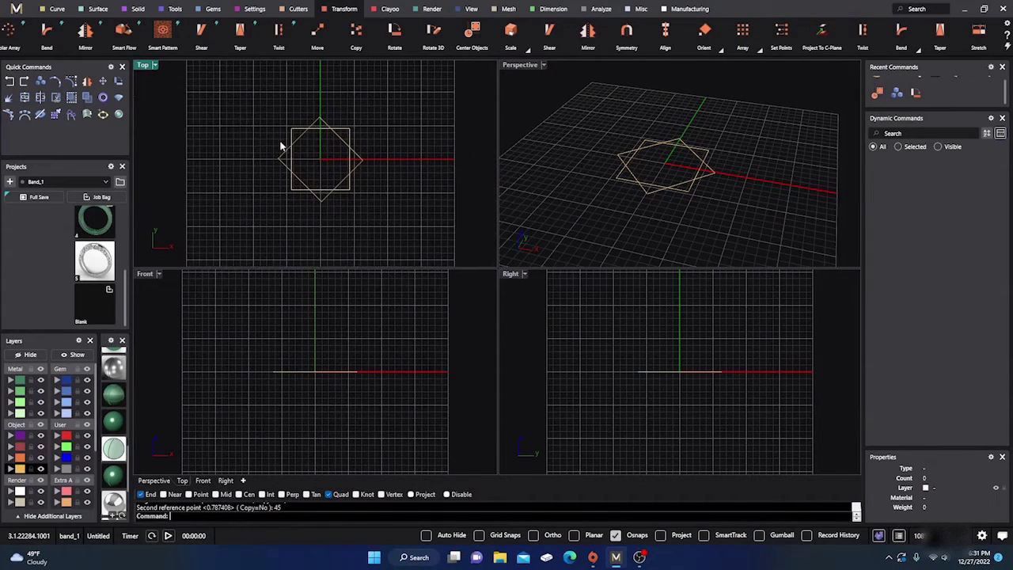
left_click_drag(235, 104, 388, 227)
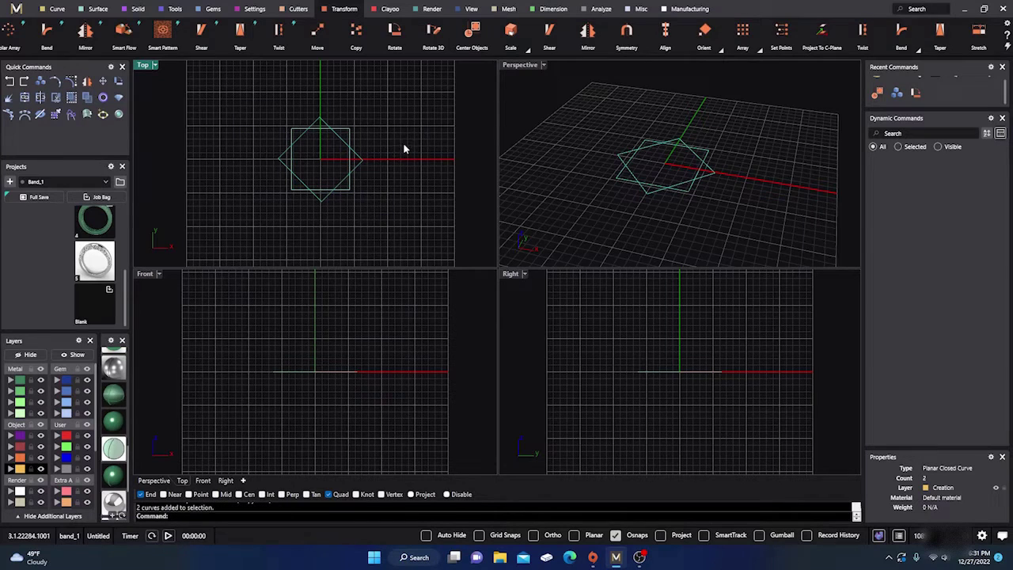
left_click(58, 10)
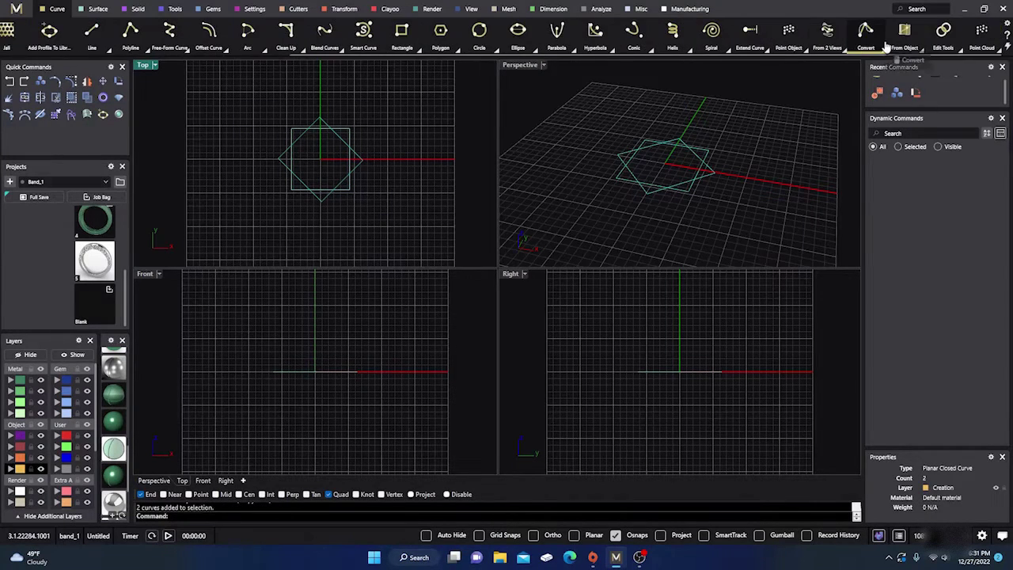
left_click(954, 43)
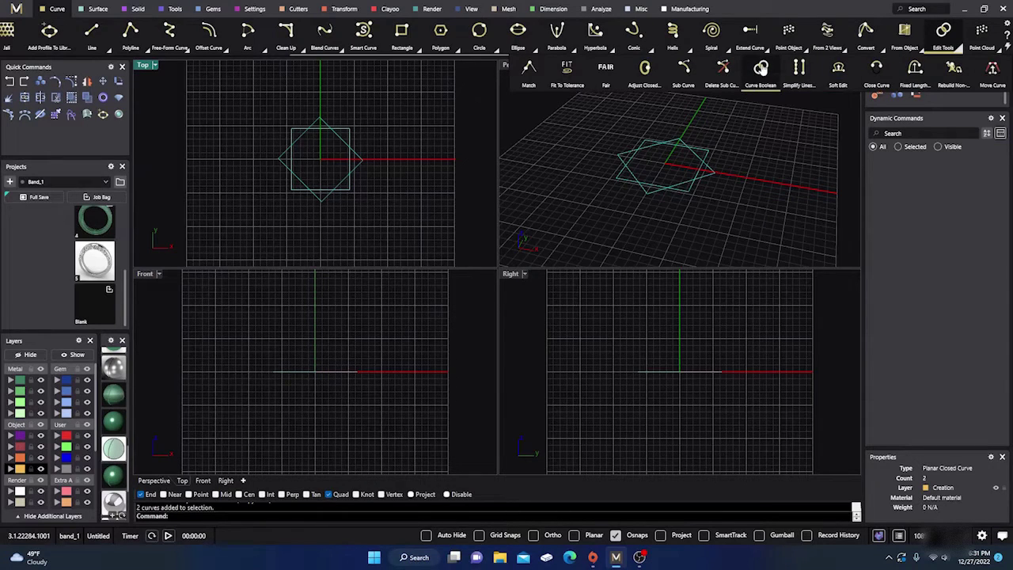
left_click(760, 70)
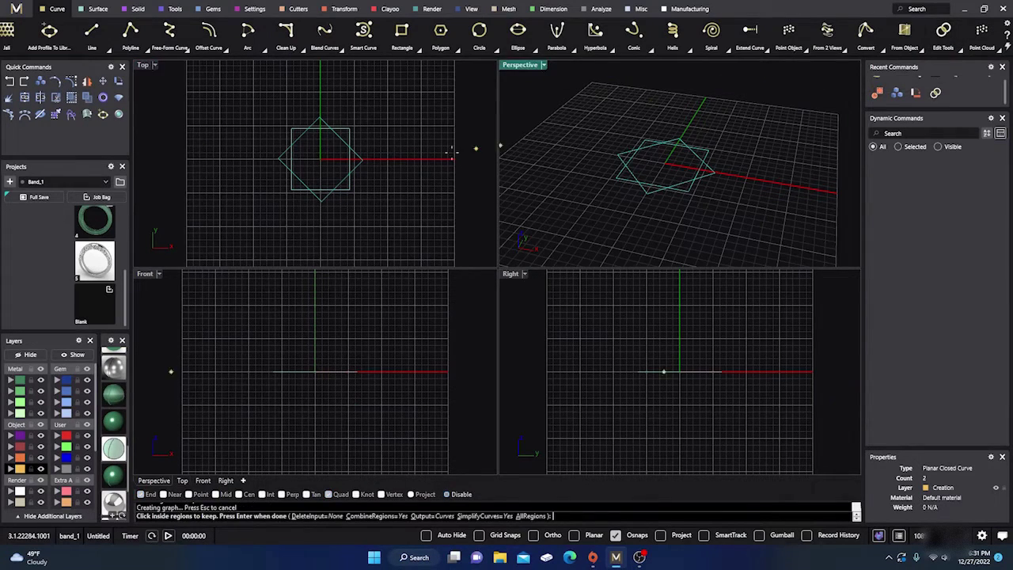
left_click(320, 164)
scroll(339, 144, "up", 2)
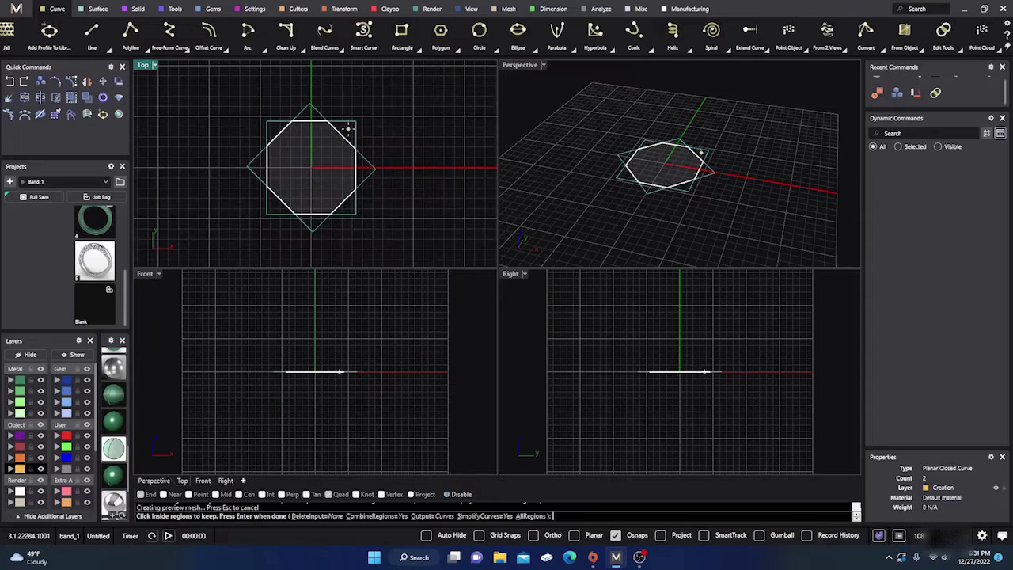
left_click(311, 112)
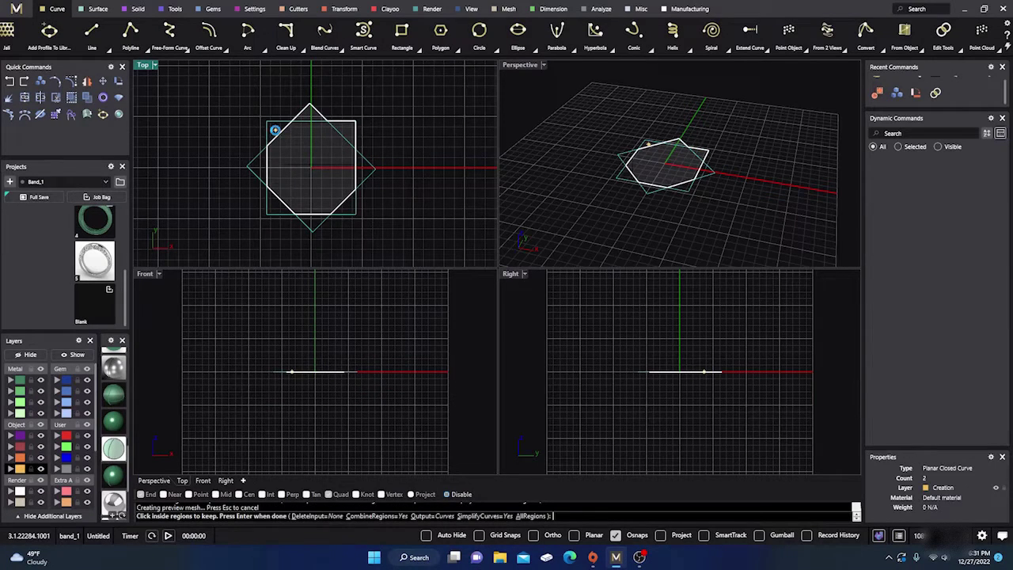
left_click(258, 166)
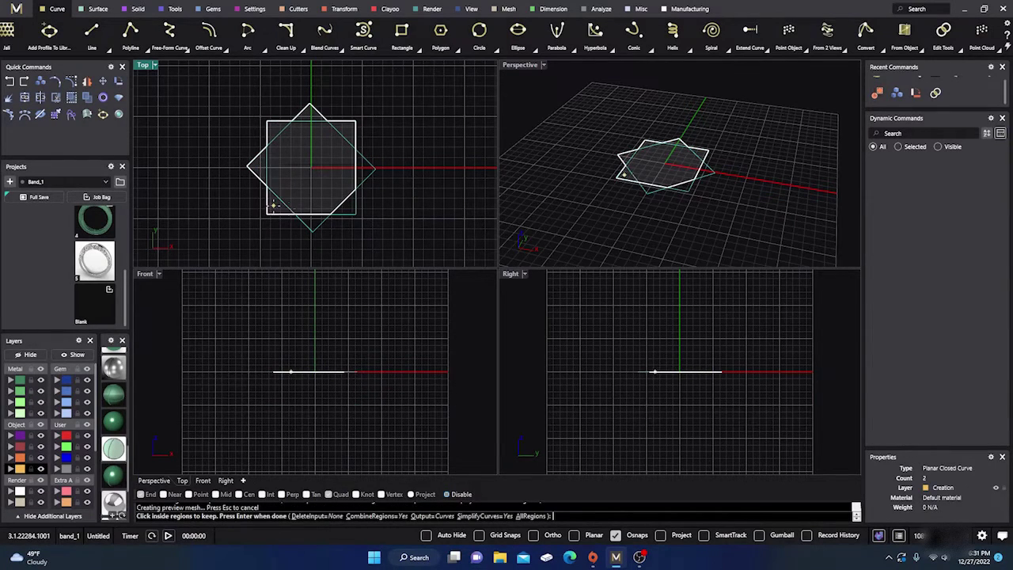
left_click(315, 223)
left_click(351, 206)
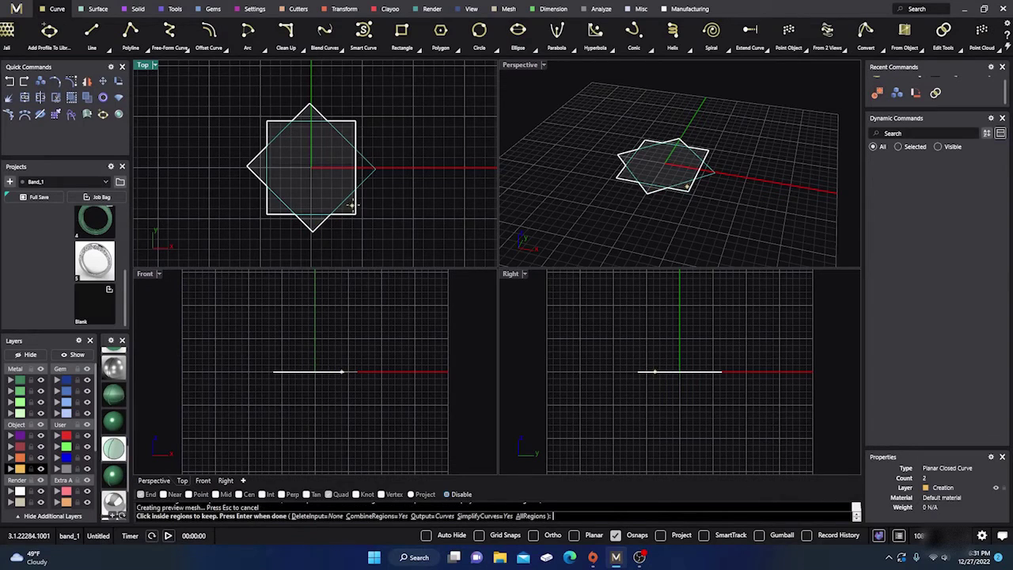
left_click(363, 167)
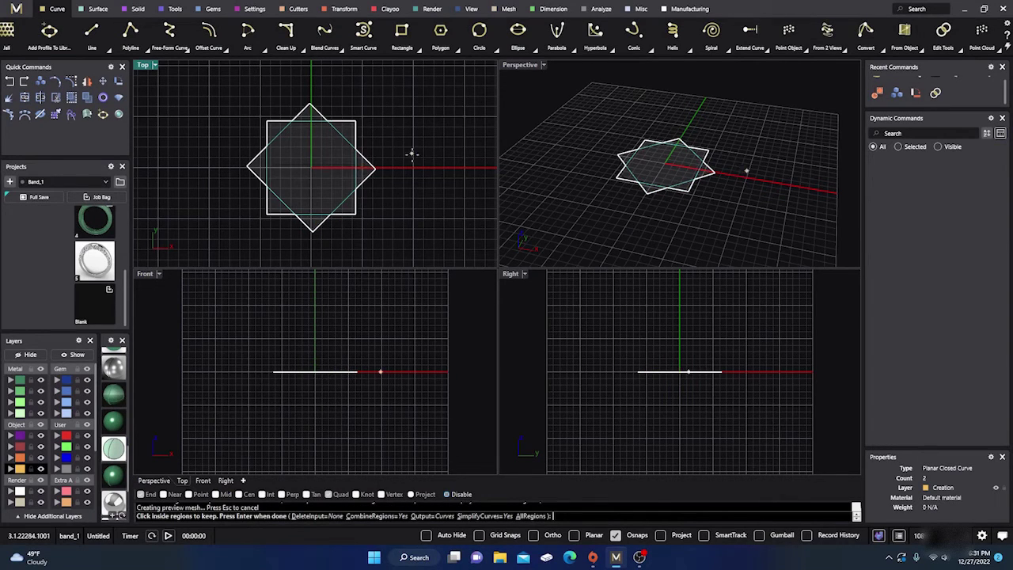
key("Return")
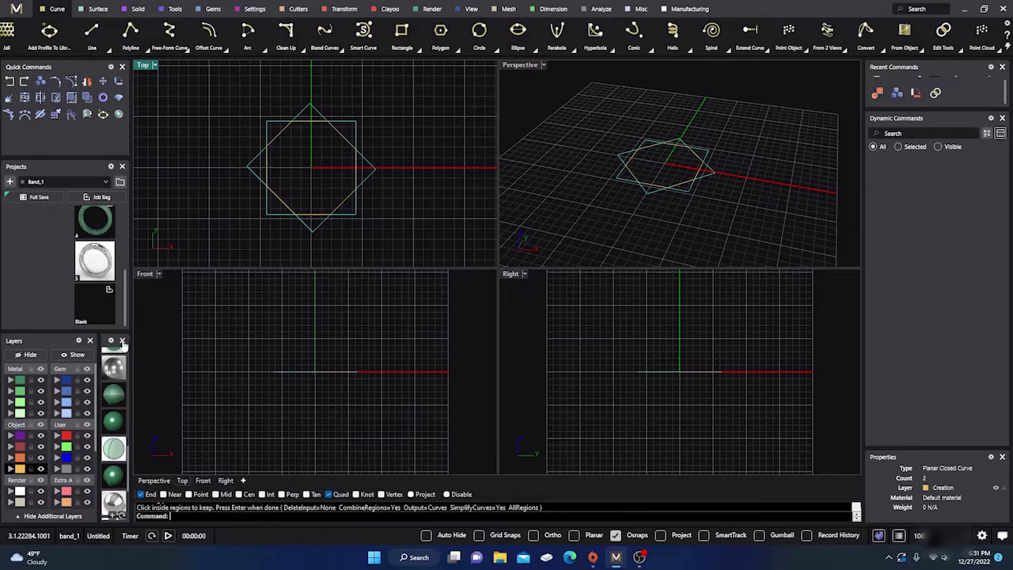
Step: Move the star outline to the User 01 layer and, with that layer temporarily hidden, delete the two original rectangles
left_click(58, 436)
left_click(87, 436)
left_click_drag(225, 97, 422, 247)
key("Delete")
left_click(88, 438)
Step: Rotate the star outline about the origin so that its upper tip lines up with the Y axis
right_click_drag(406, 186, 429, 192)
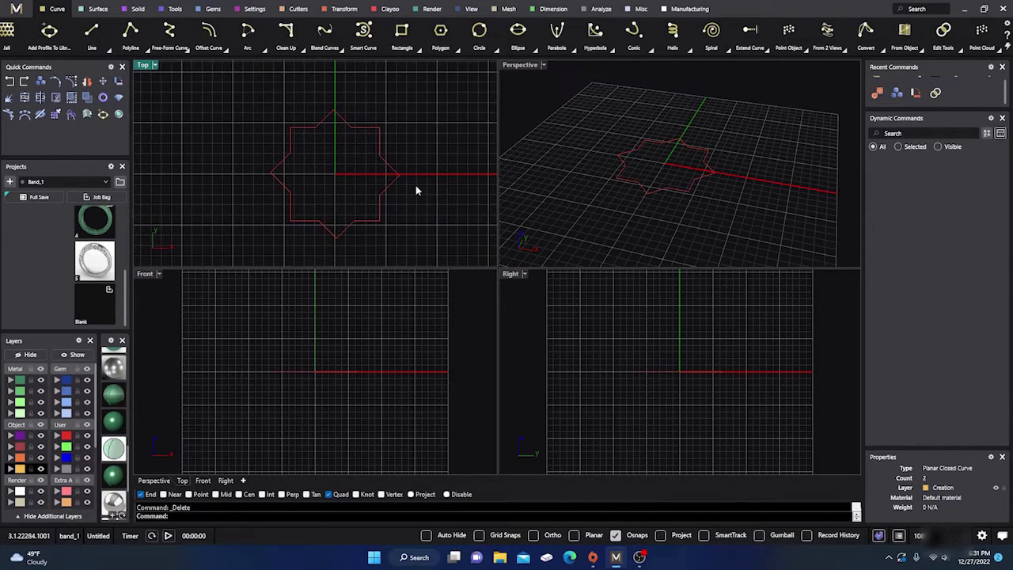
scroll(362, 140, "up", 4)
scroll(320, 99, "up", 8)
scroll(319, 100, "down", 12)
scroll(317, 186, "up", 3)
scroll(316, 184, "down", 2)
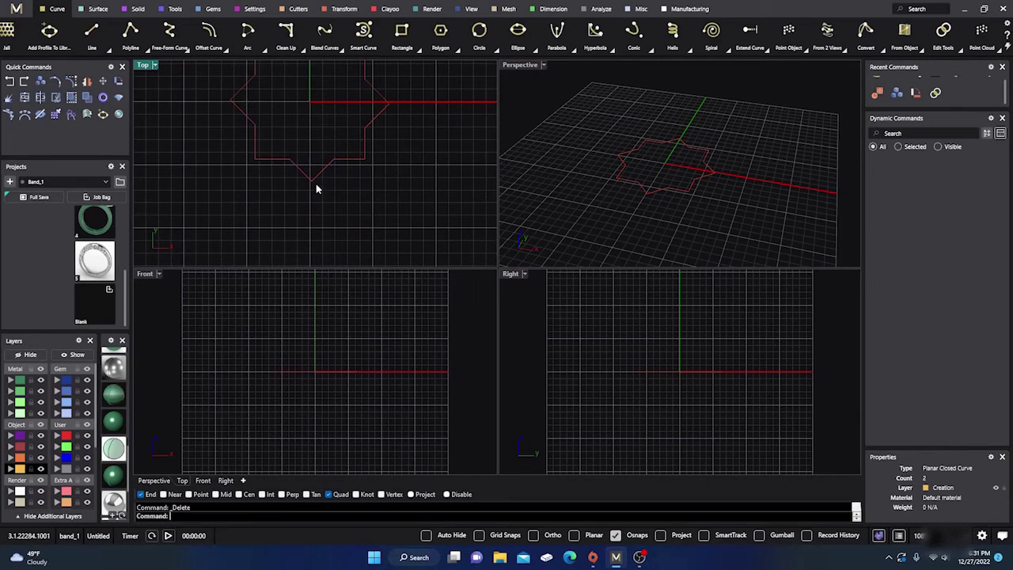
left_click(314, 183)
scroll(358, 208, "down", 2)
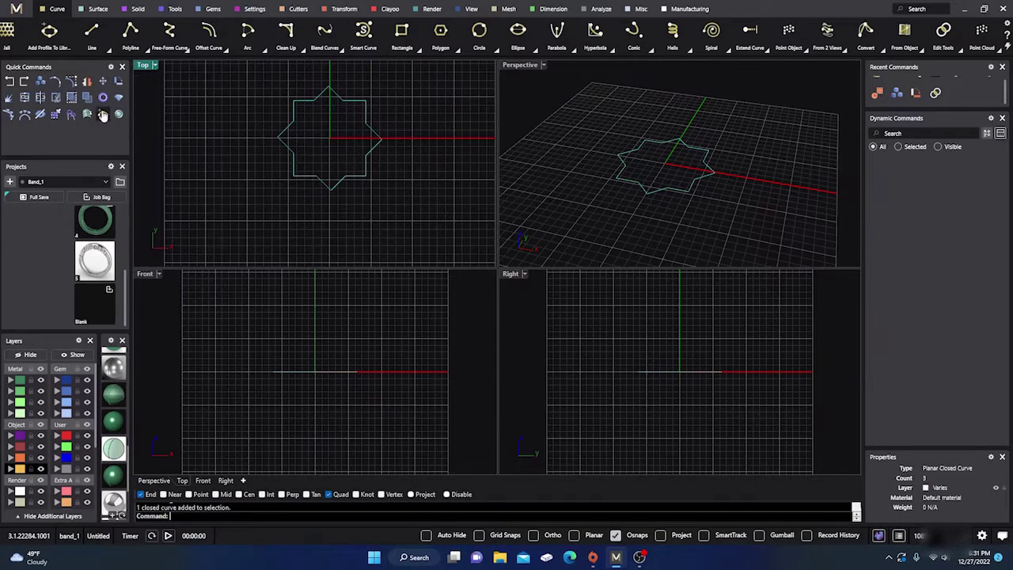
left_click(119, 82)
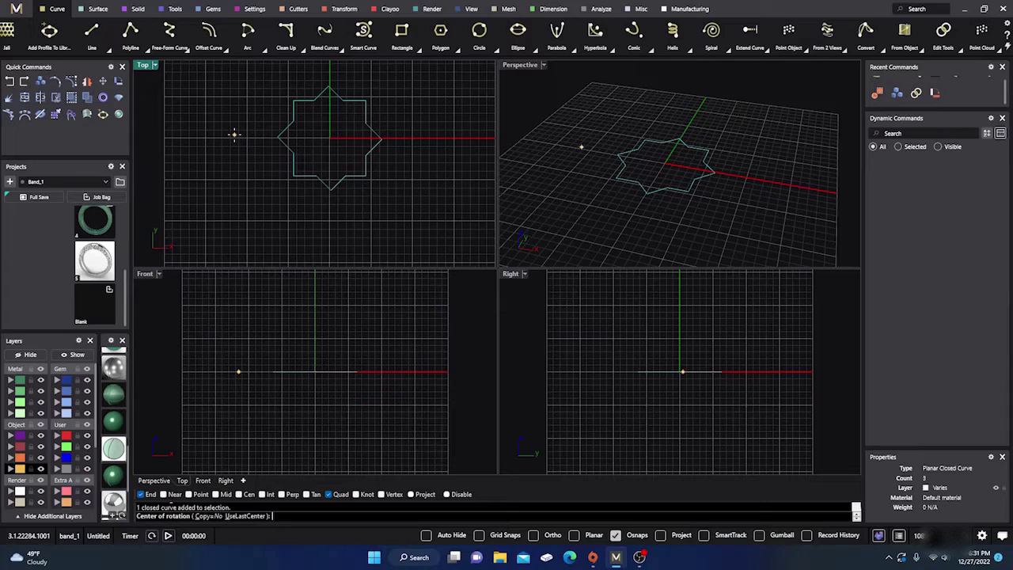
left_click(330, 139)
scroll(327, 91, "up", 2)
scroll(328, 89, "up", 2)
left_click(332, 83)
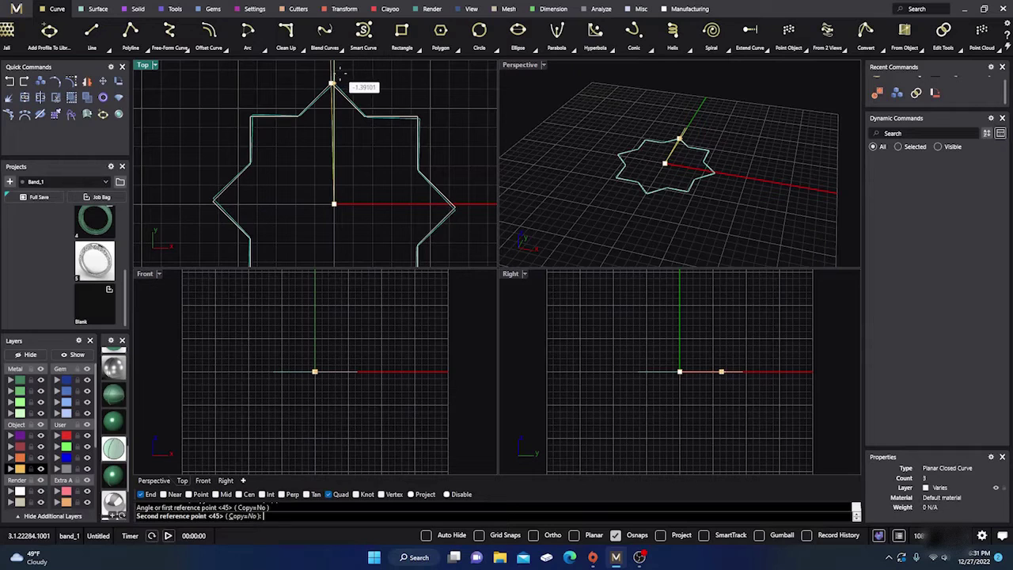
left_click(335, 73)
scroll(344, 151, "down", 4)
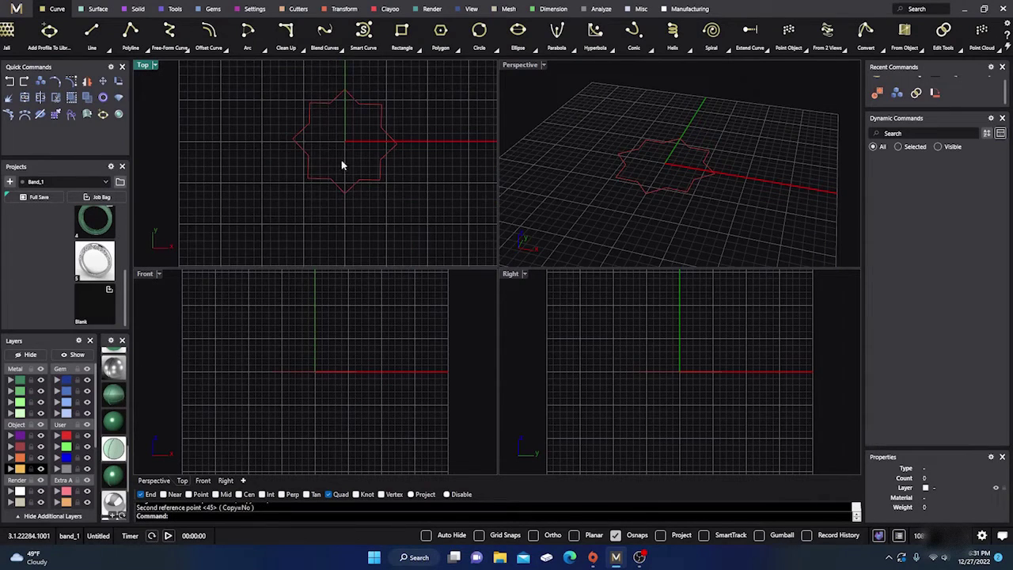
Step: Fillet all corners of the star outline with a 0.2 mm radius
right_click_drag(408, 218, 413, 234)
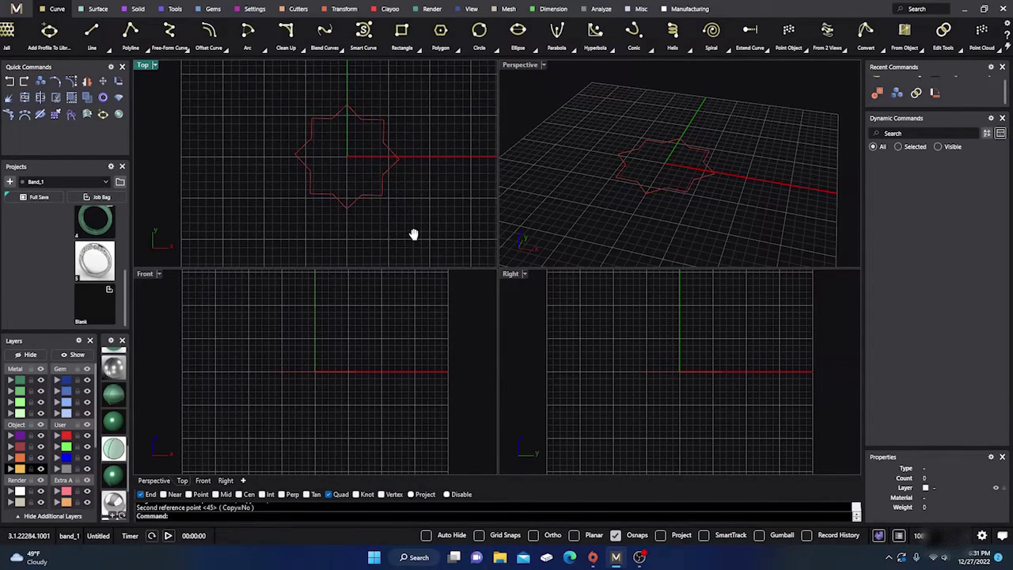
scroll(297, 166, "up", 4)
scroll(299, 167, "down", 2)
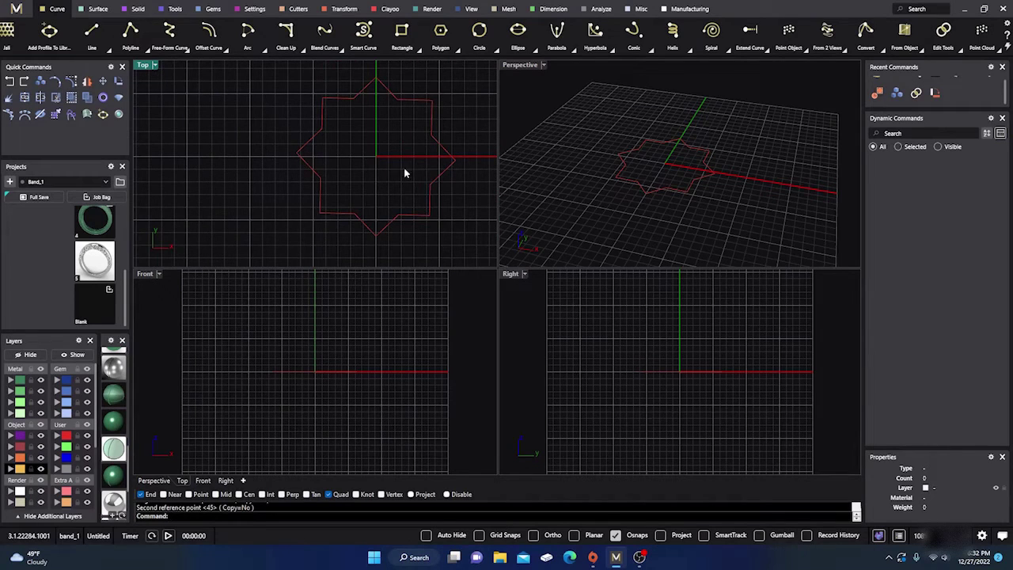
right_click_drag(377, 149, 341, 159)
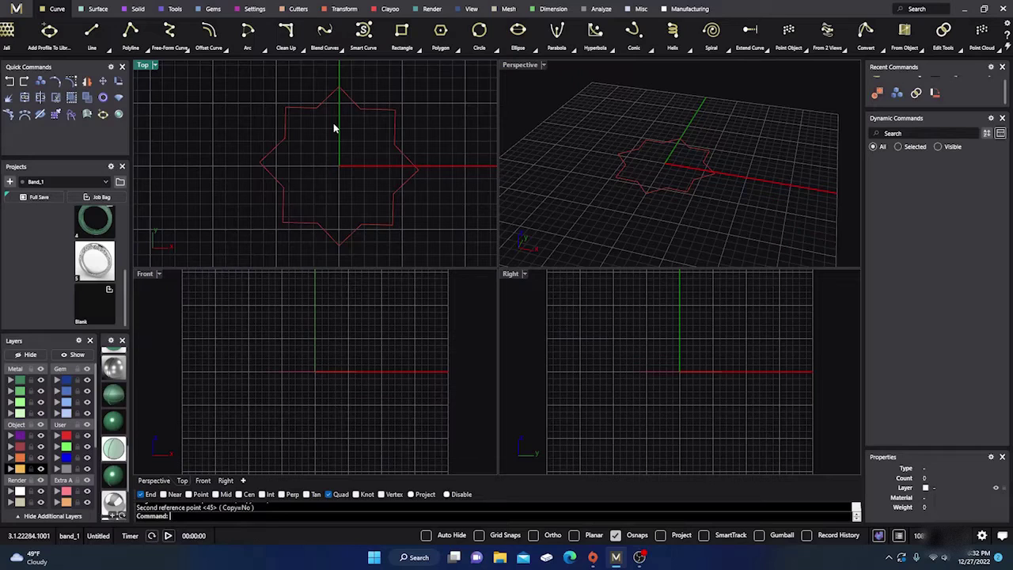
left_click(376, 114)
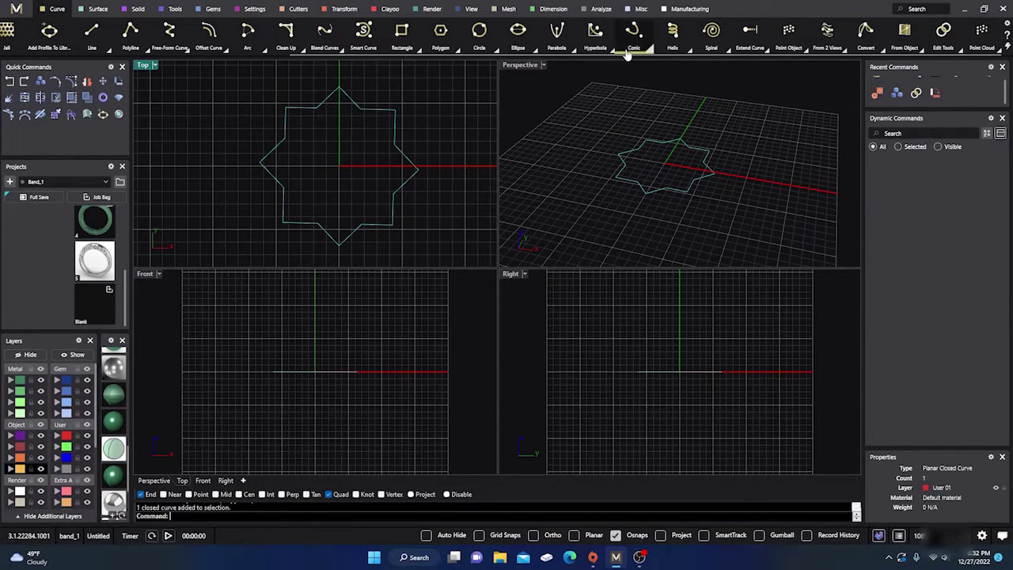
left_click(296, 49)
left_click(327, 75)
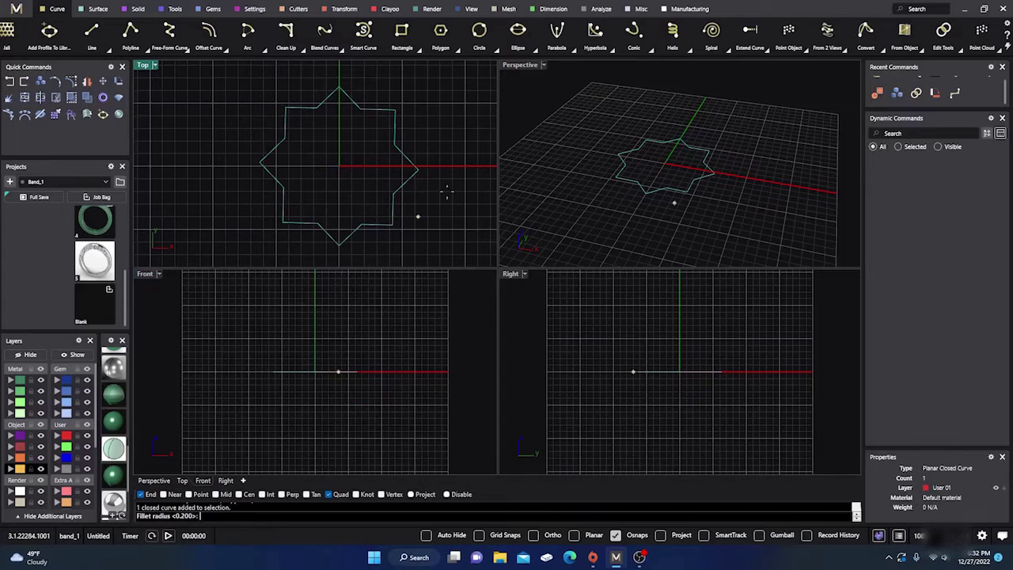
key("Return")
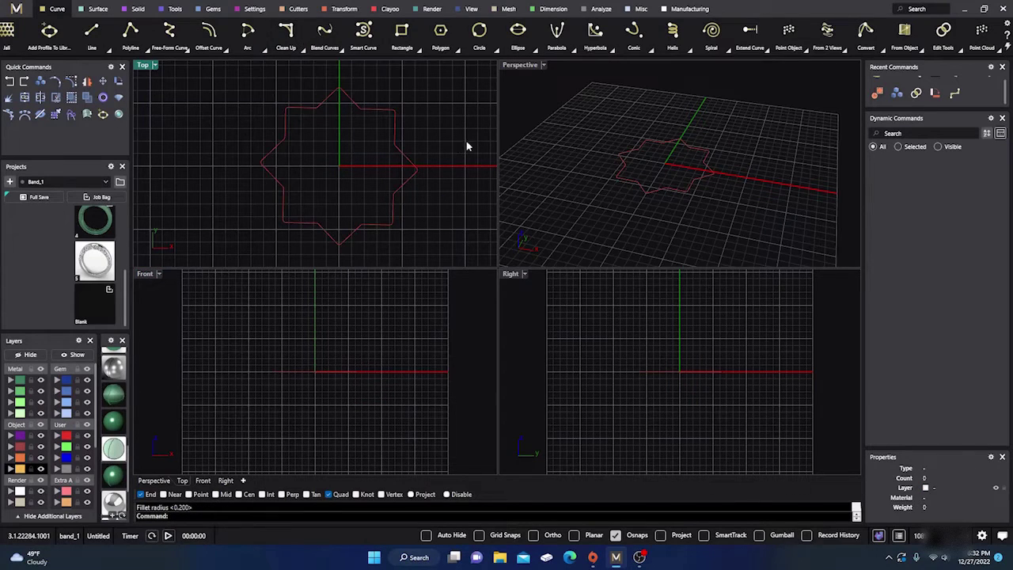
Step: Draw a vertical axis line in the Front view, starting at 0,0,0 and running upward
left_click(91, 32)
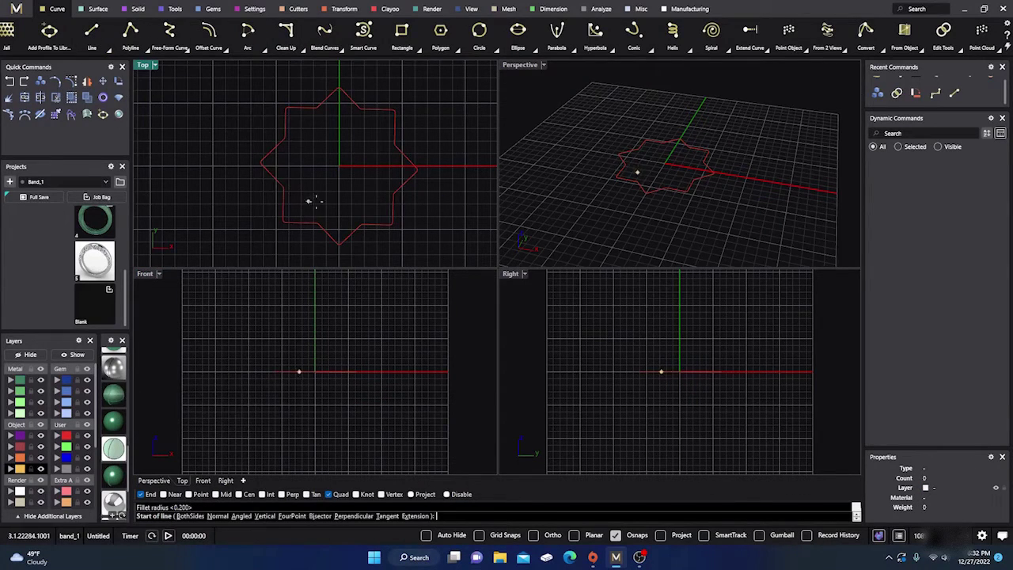
type("0,0,0")
key("Return")
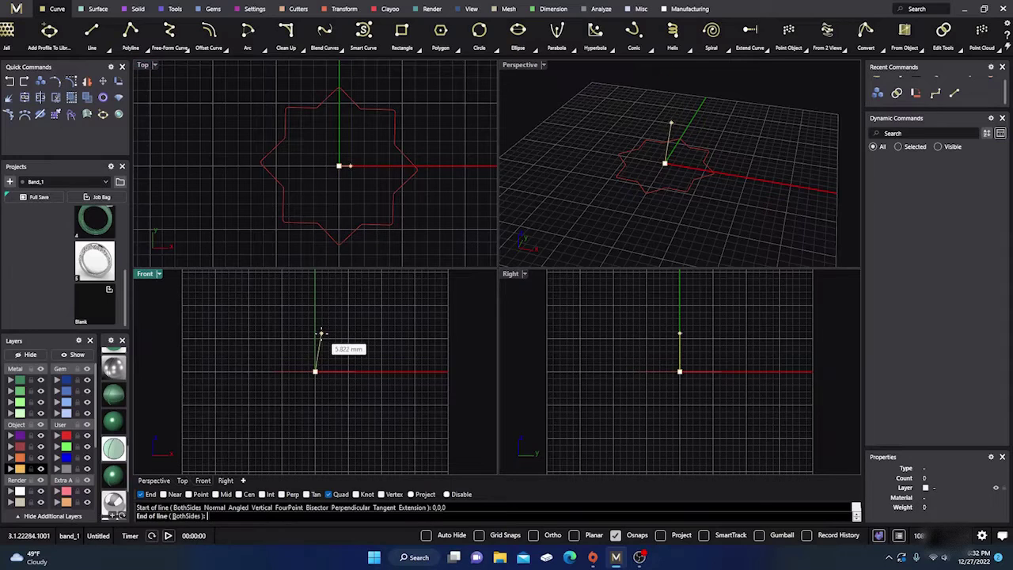
left_click(316, 344)
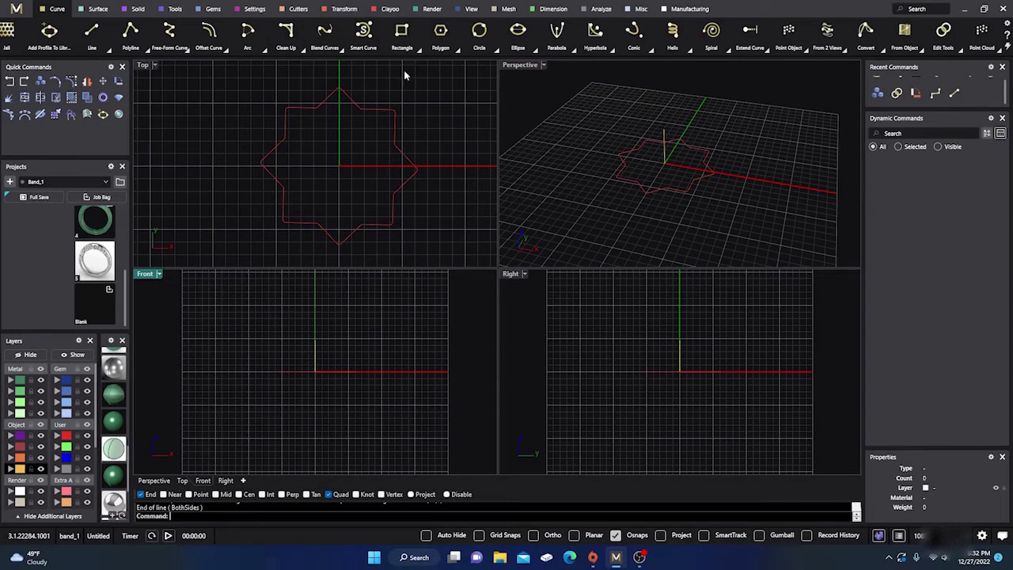
Step: Draw a direction-based arc profile from the star outline's tip near the positive X axis to the upper end of the vertical axis line
left_click(265, 52)
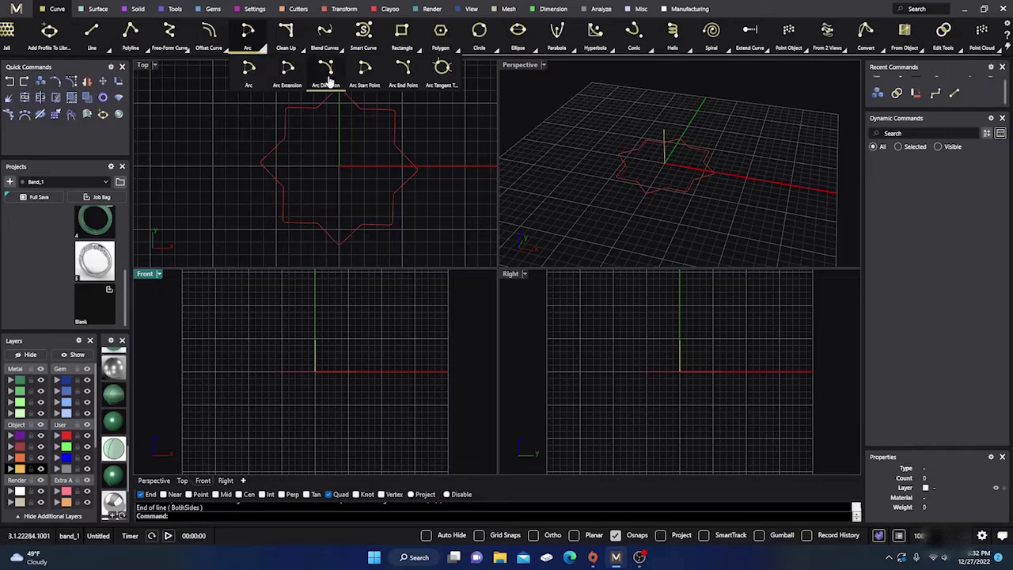
left_click(324, 69)
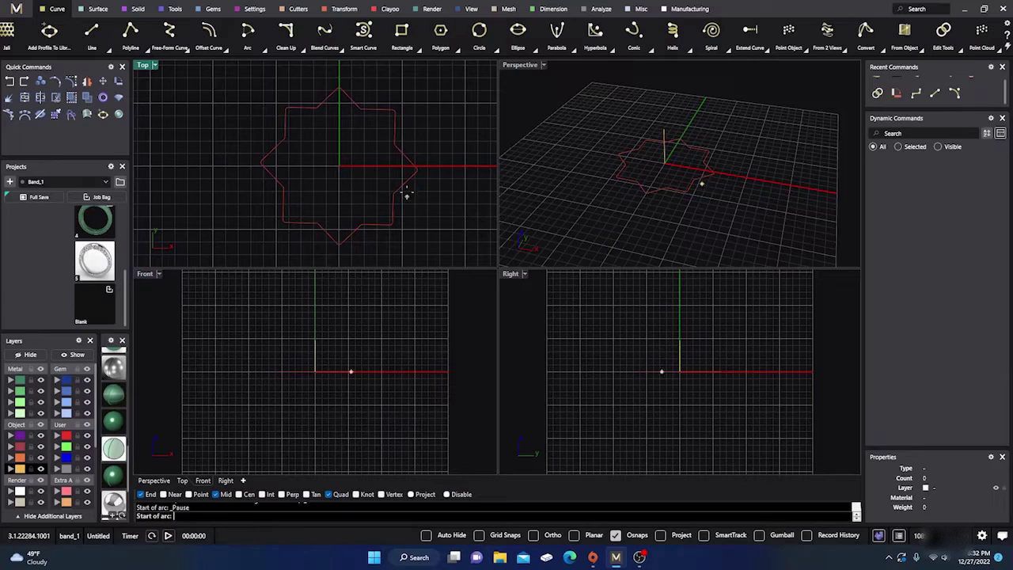
left_click(418, 169)
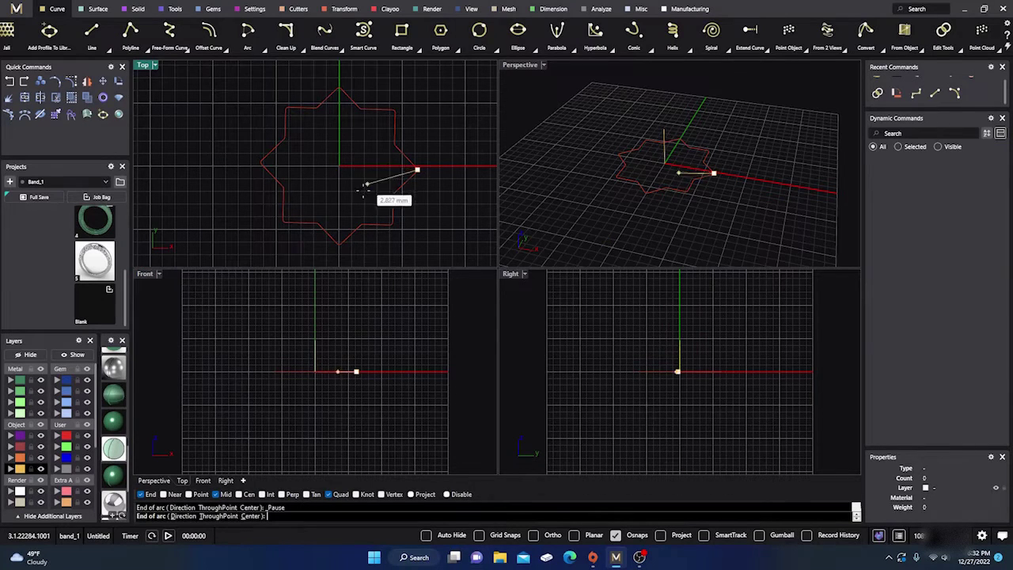
left_click(316, 340)
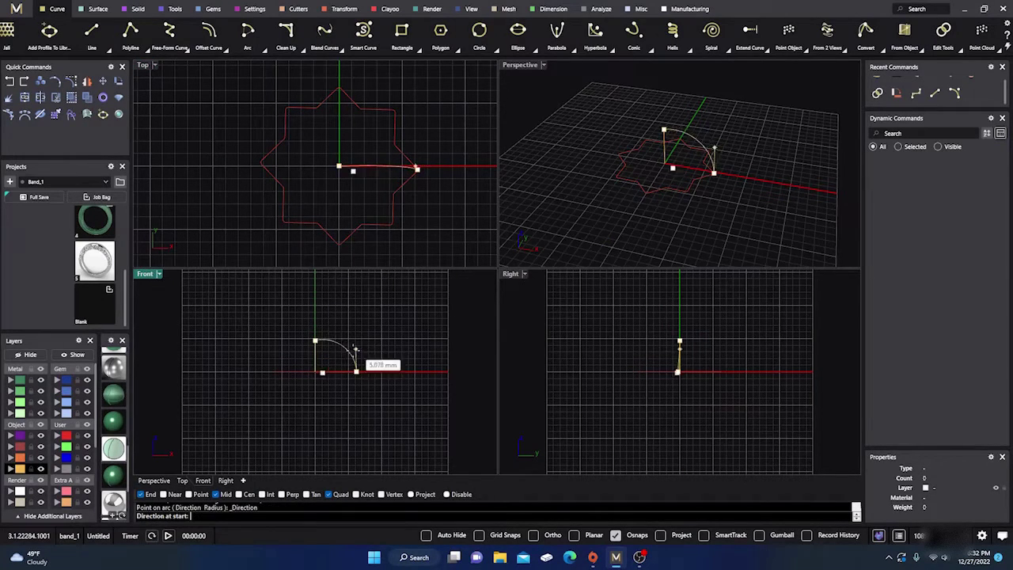
left_click(348, 360)
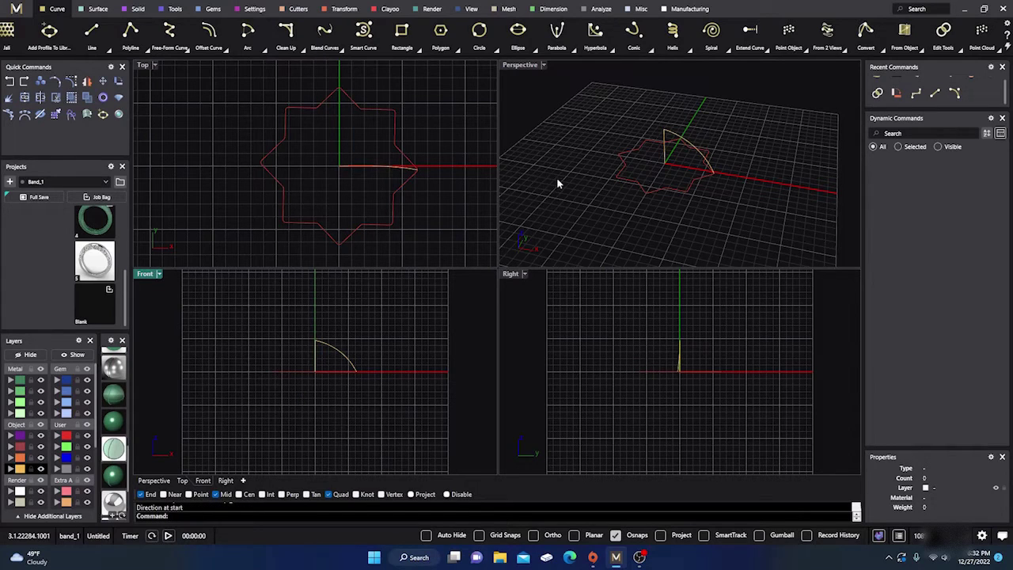
Step: Rail Revolve the arc profile along the star outline, using the vertical line from base to upper end as the revolve axis
right_click_drag(550, 158, 532, 205)
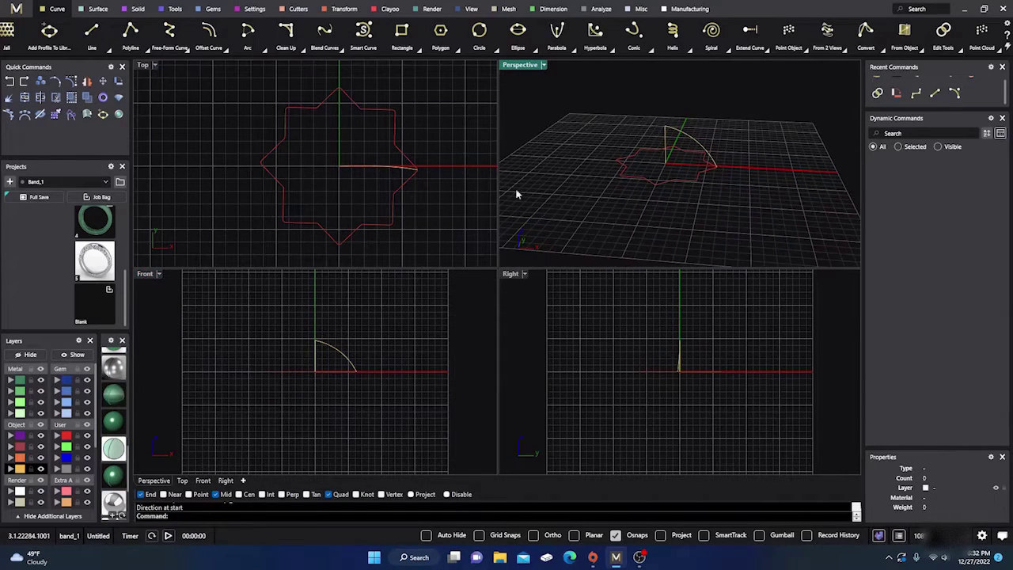
left_click(95, 10)
mouse_move(216, 52)
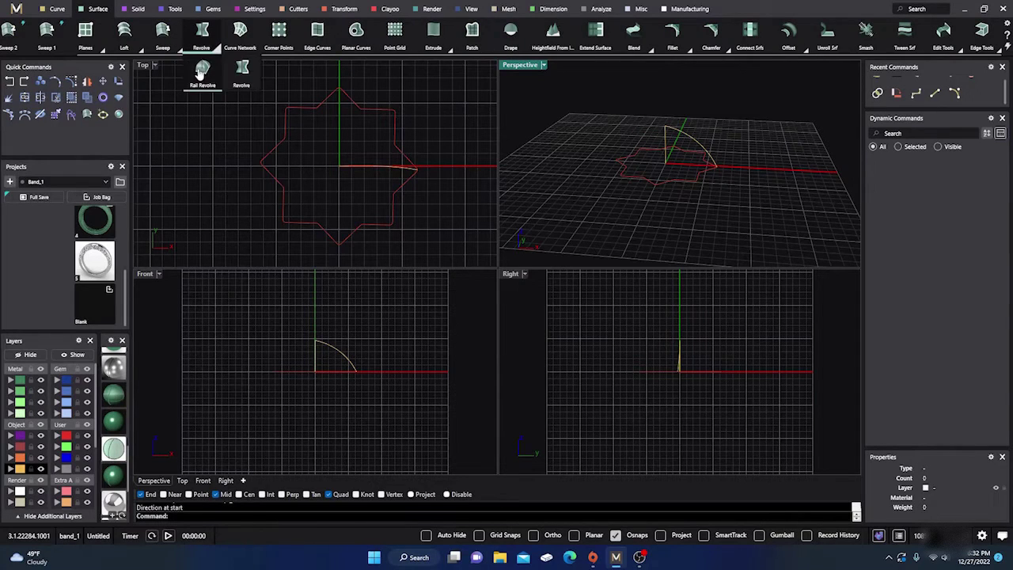
left_click(202, 69)
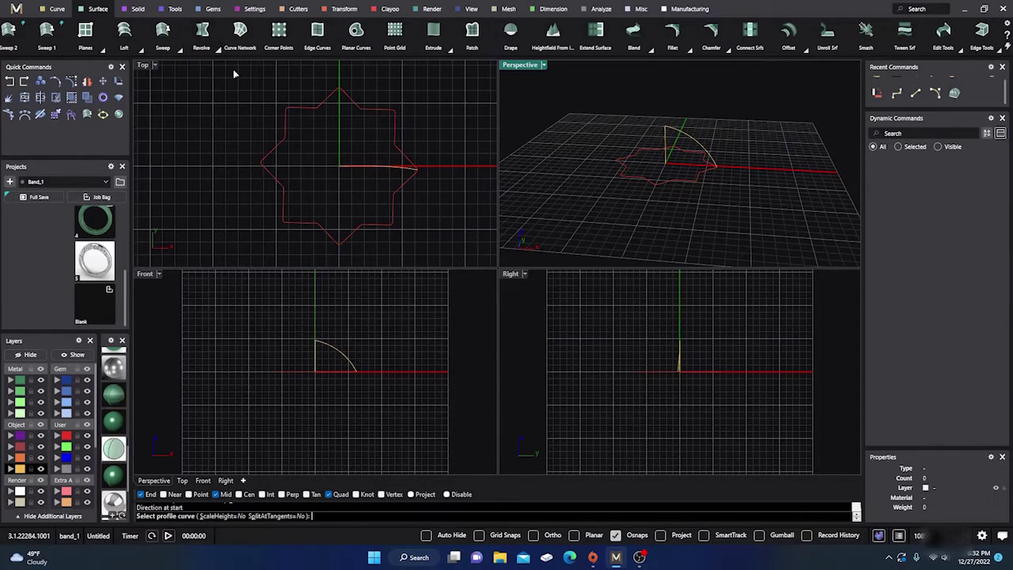
left_click(688, 139)
left_click(689, 181)
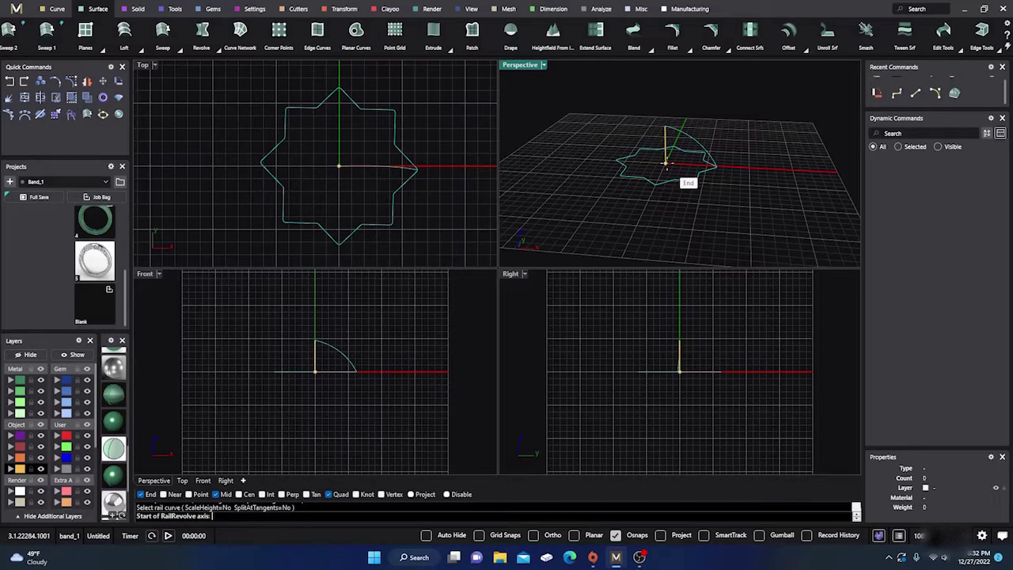
left_click(666, 164)
left_click(666, 129)
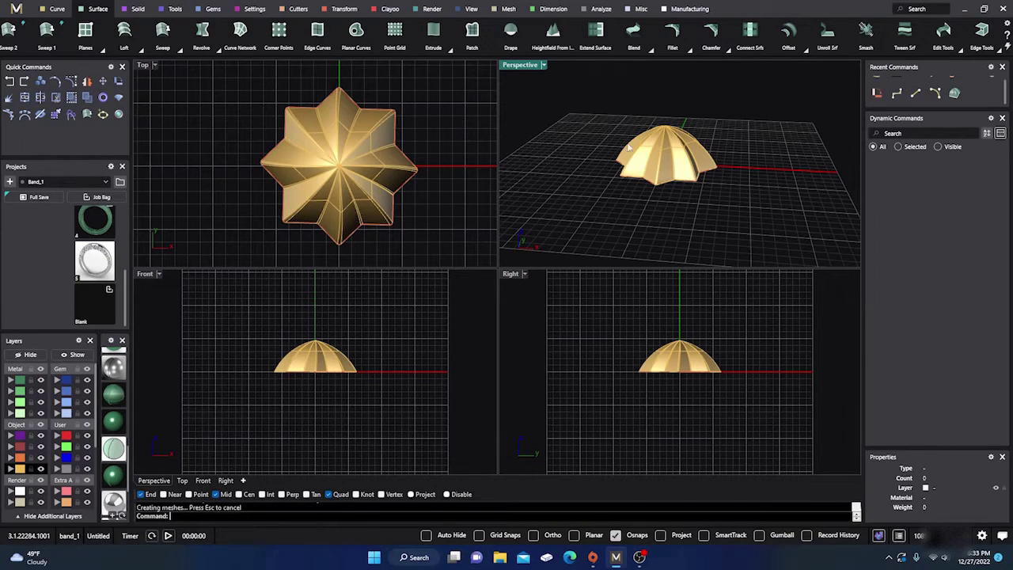
Step: Delete the star-shaped dome surface, its star rail, arc profile and axis line, leaving the scene empty
right_click_drag(556, 178, 562, 203)
scroll(562, 203, "up", 5)
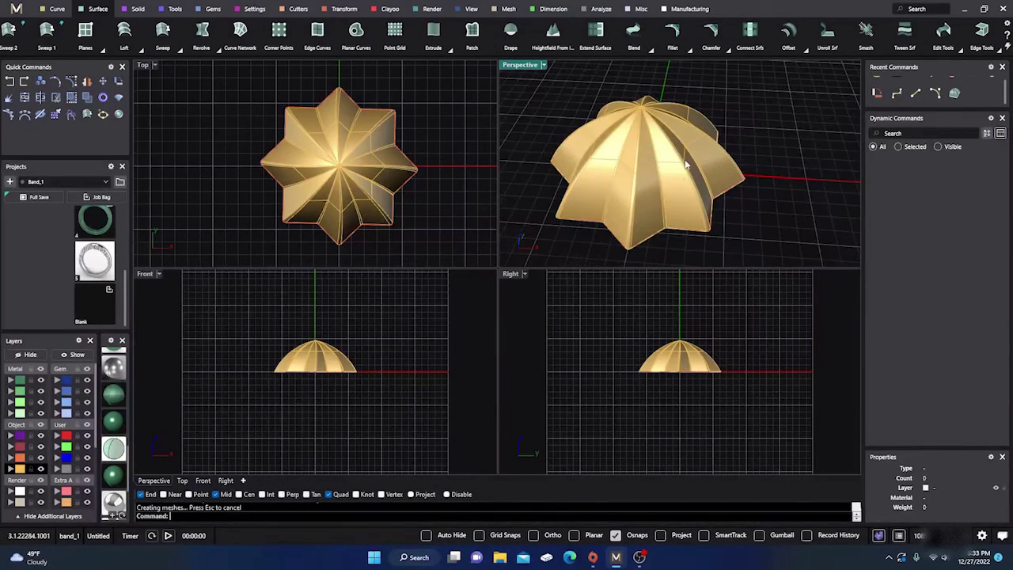
right_click_drag(635, 195, 638, 161)
scroll(655, 173, "down", 6)
scroll(638, 161, "up", 3)
scroll(642, 164, "down", 3)
left_click(644, 165)
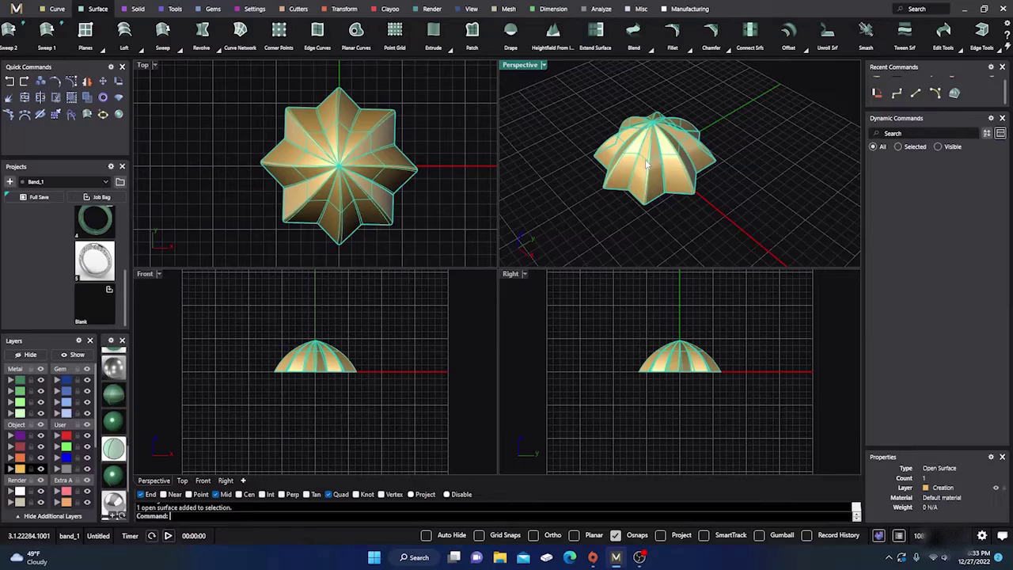
key("Delete")
left_click_drag(572, 101, 738, 240)
key("Delete")
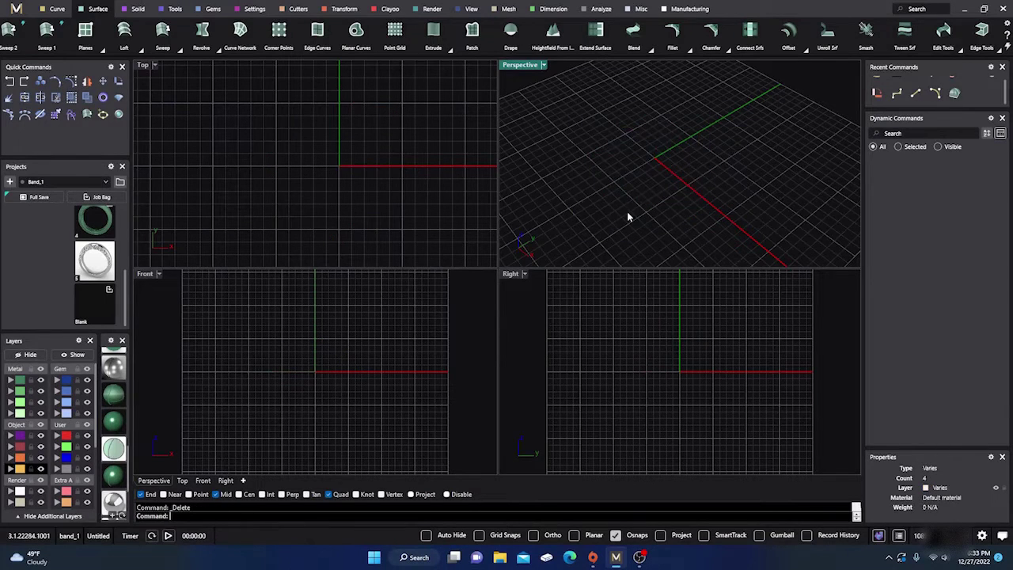
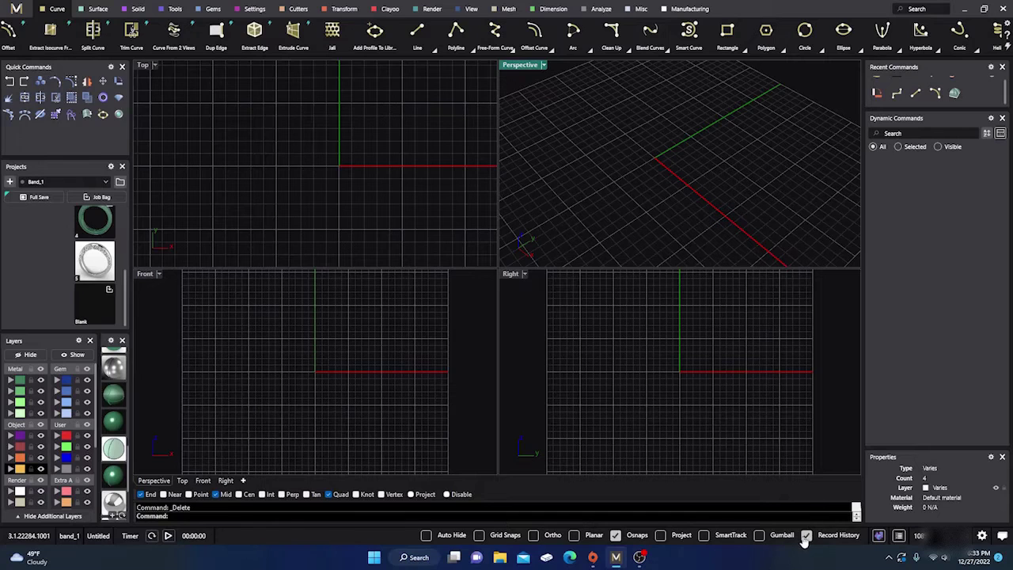
Step: Turn off Record History, enable Grid Snaps, and draw an origin-bowed direction arc about 4 mm wide centered across the Y axis in the Top view
left_click(806, 536)
scroll(321, 110, "down", 2)
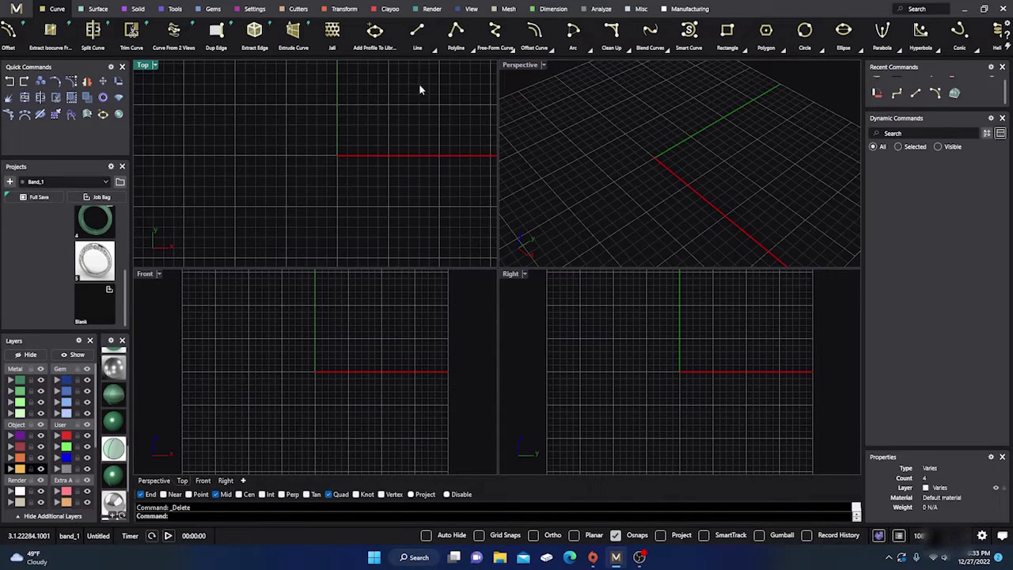
left_click(590, 51)
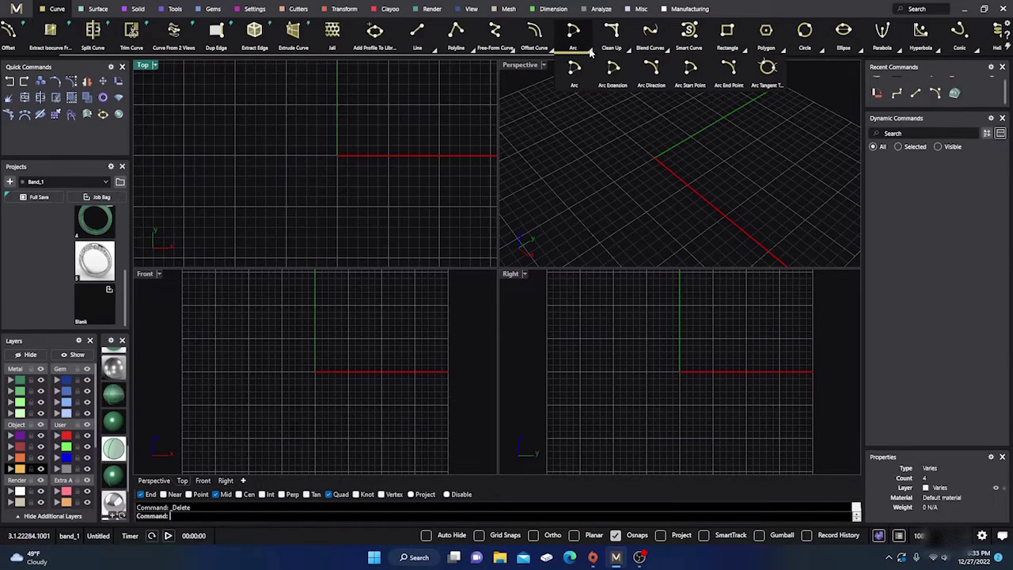
left_click(650, 78)
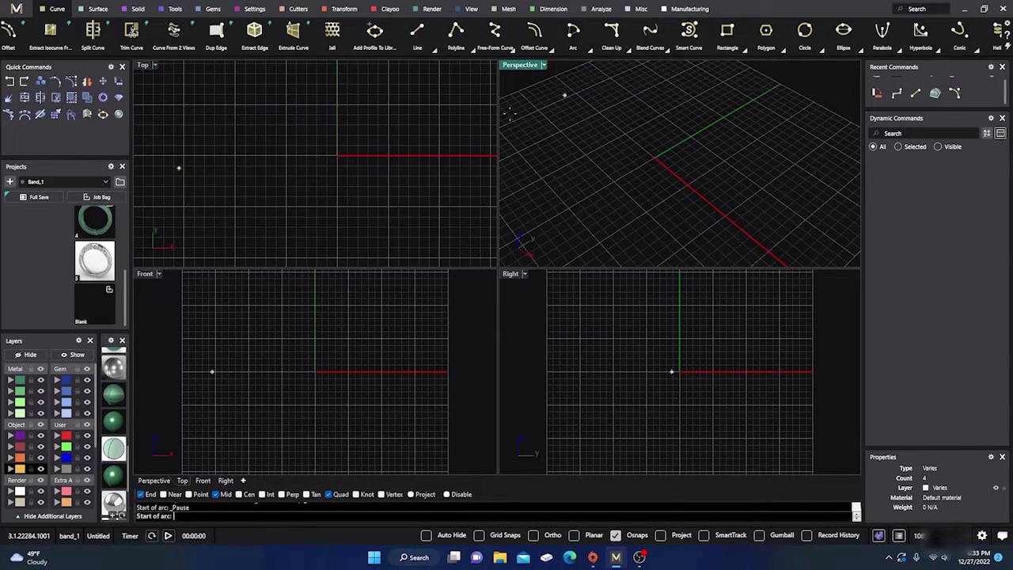
scroll(371, 133, "up", 5)
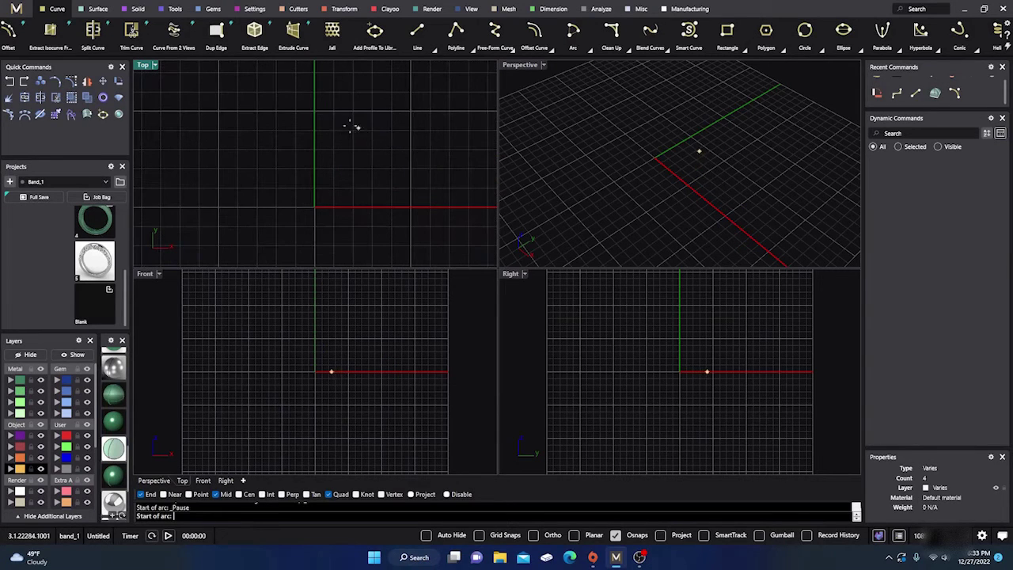
left_click(480, 535)
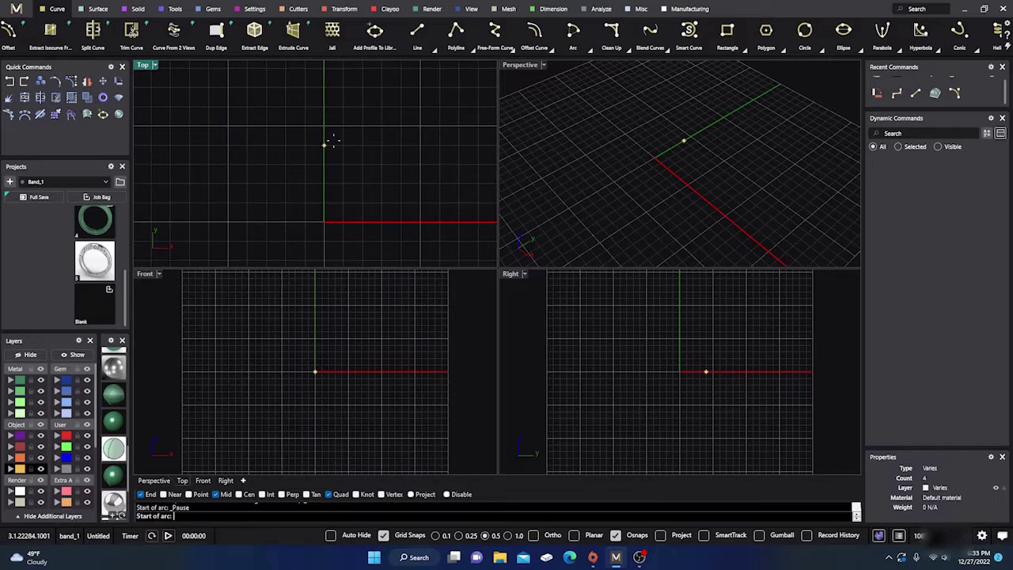
left_click(286, 107)
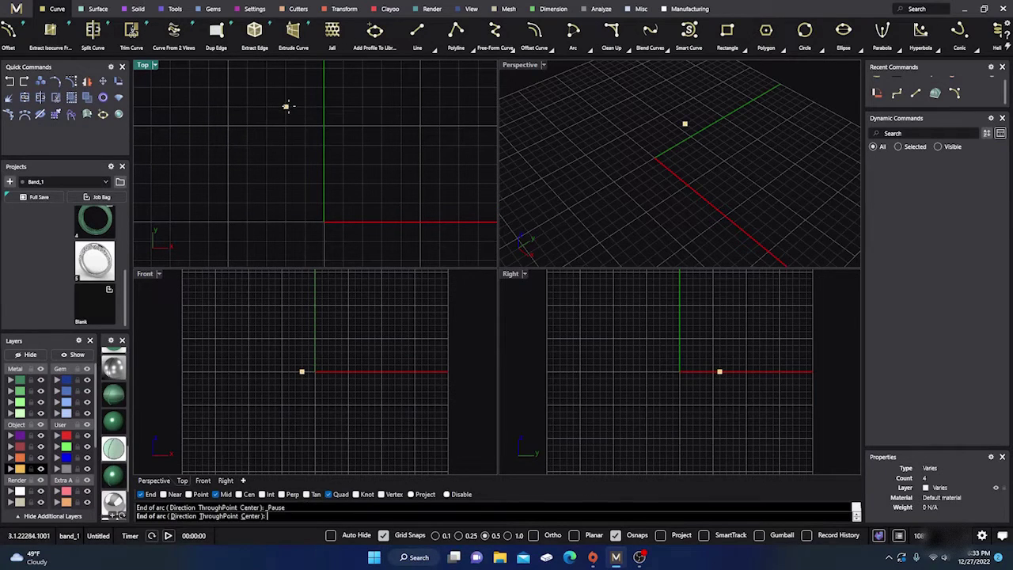
left_click(364, 109)
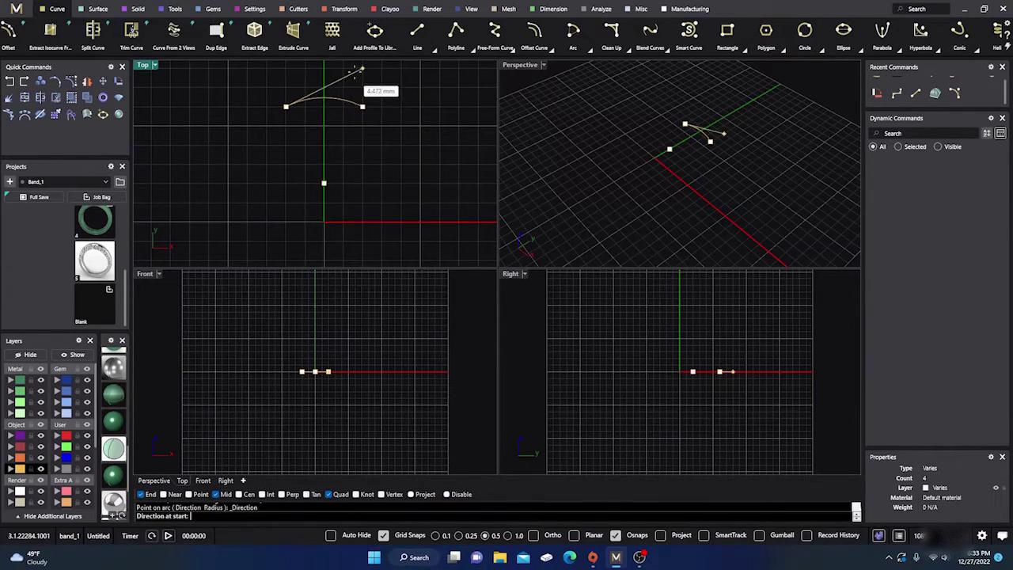
left_click(344, 148)
Step: Polar array the arc around the origin 0,0,0 with 20 items over a 360-degree fill angle
scroll(391, 131, "down", 3)
left_click(361, 120)
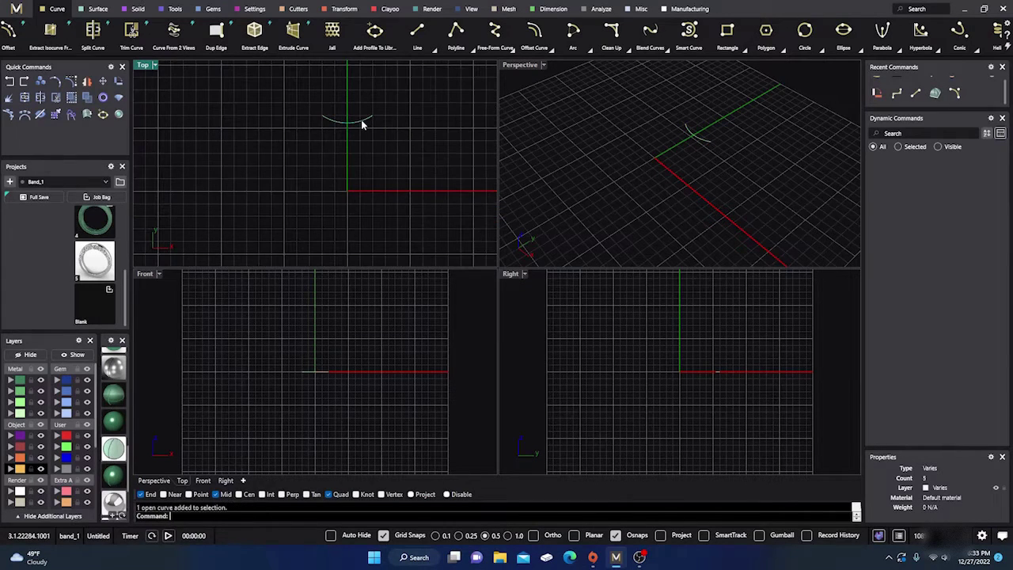
left_click(344, 9)
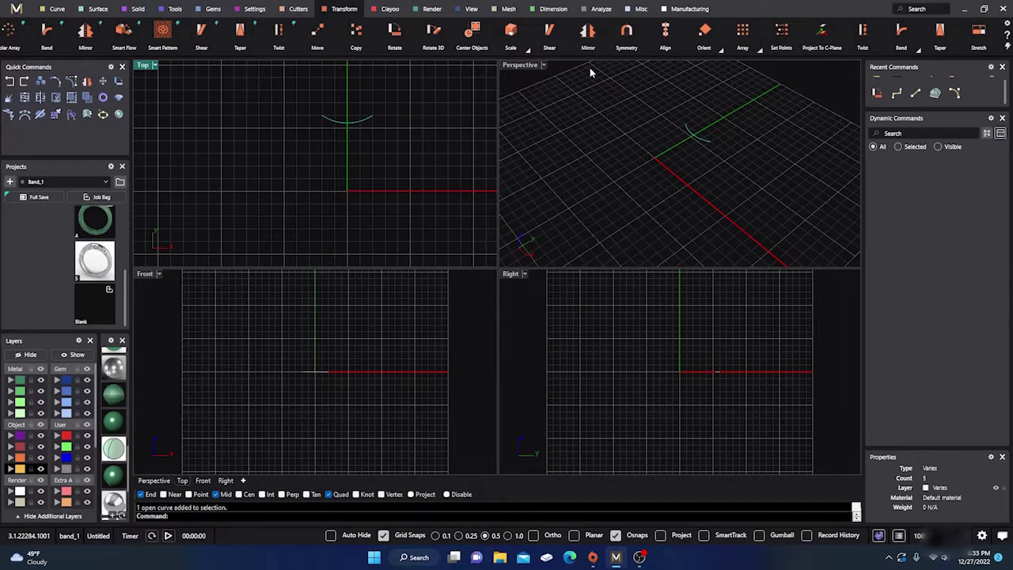
left_click(760, 51)
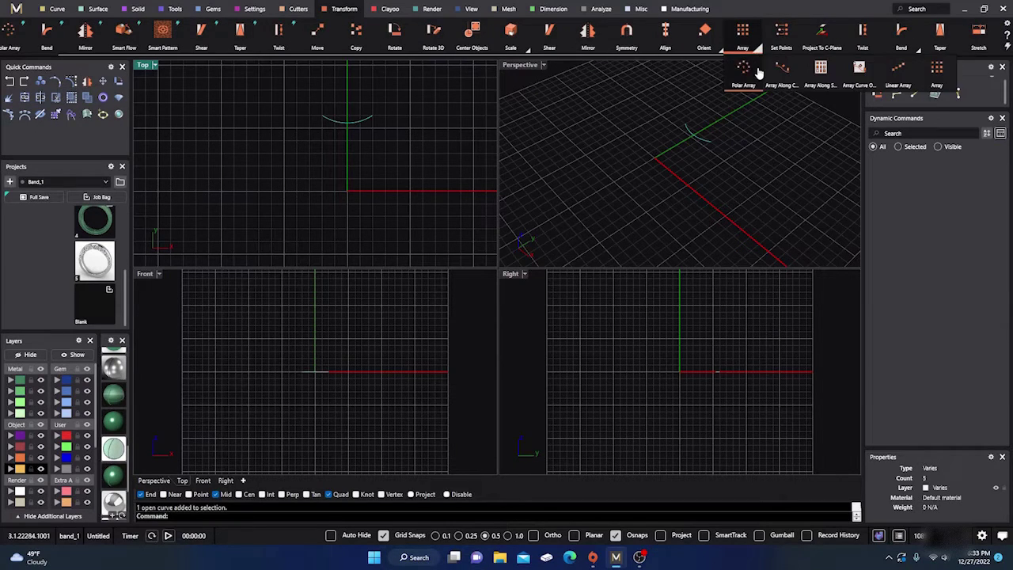
left_click(748, 72)
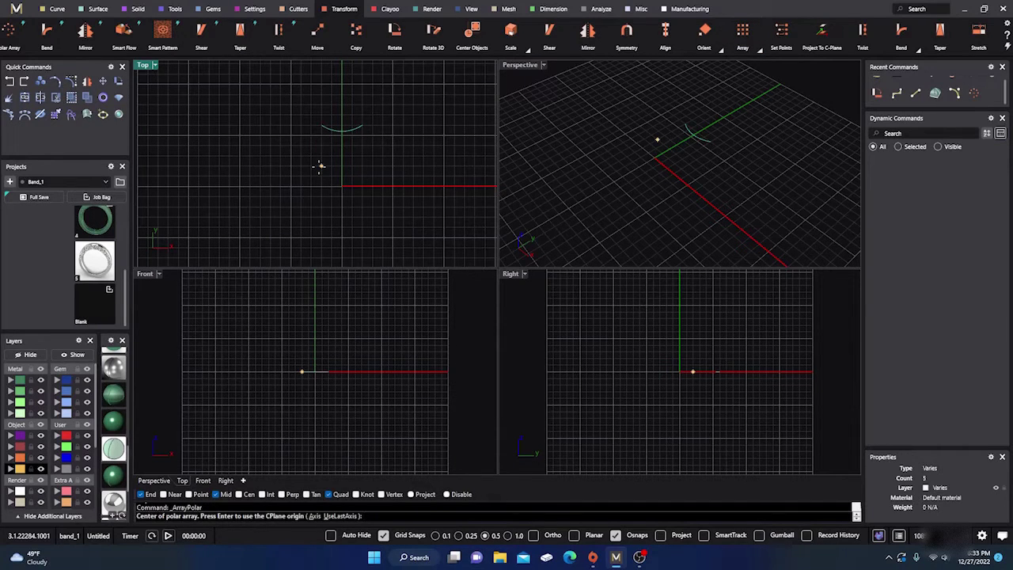
key("Return")
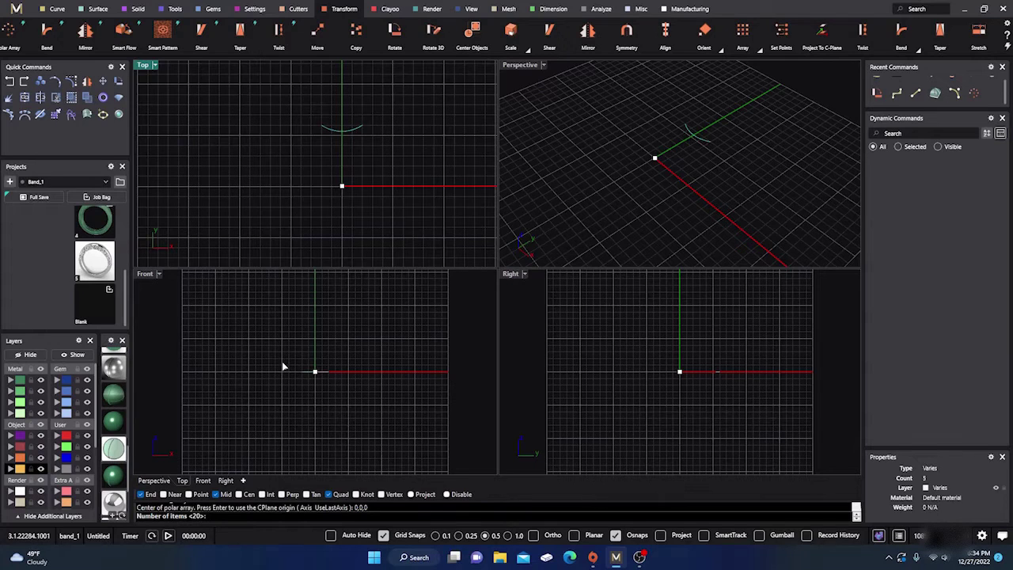
key("Return")
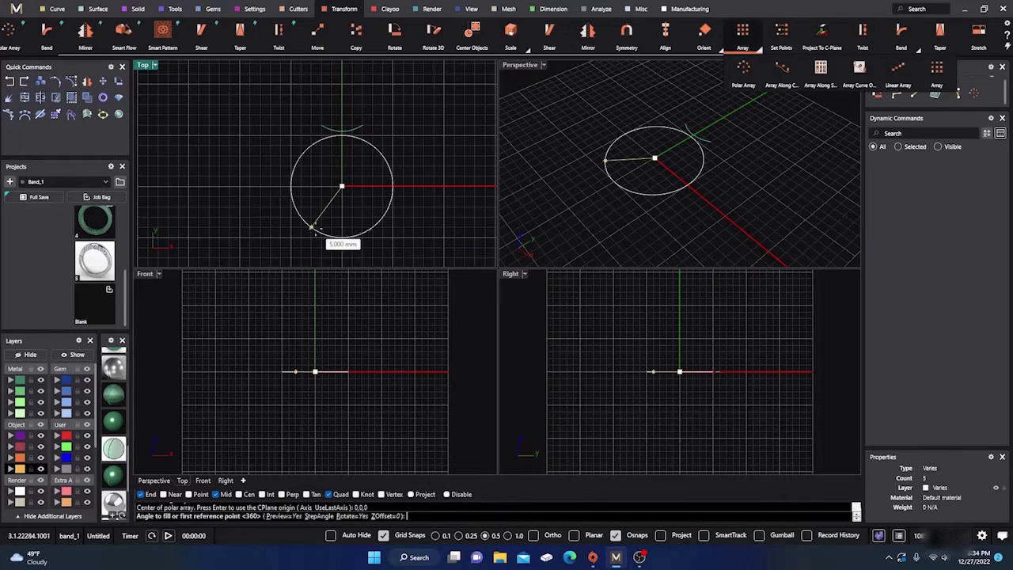
key("Return")
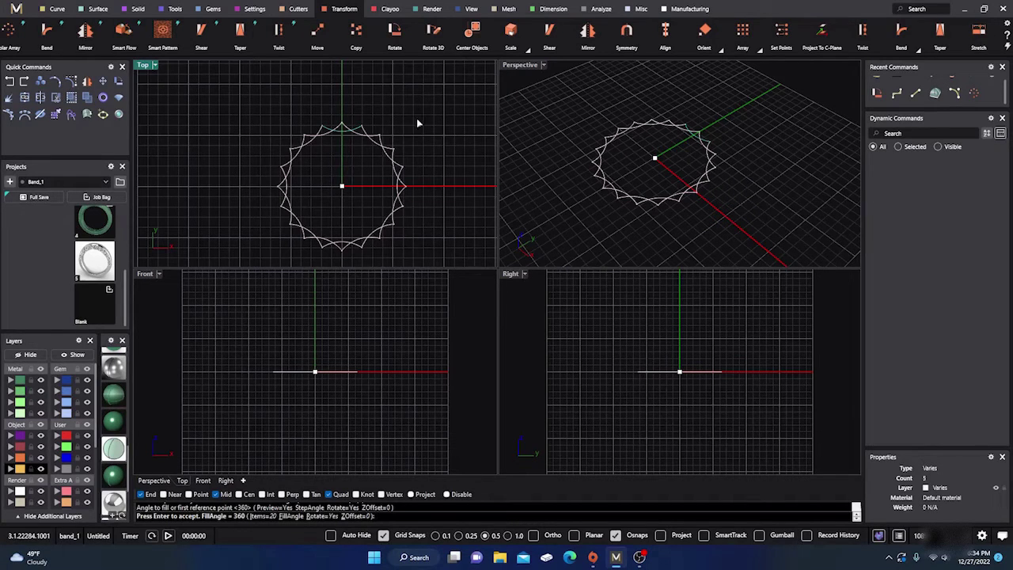
scroll(335, 140, "up", 3)
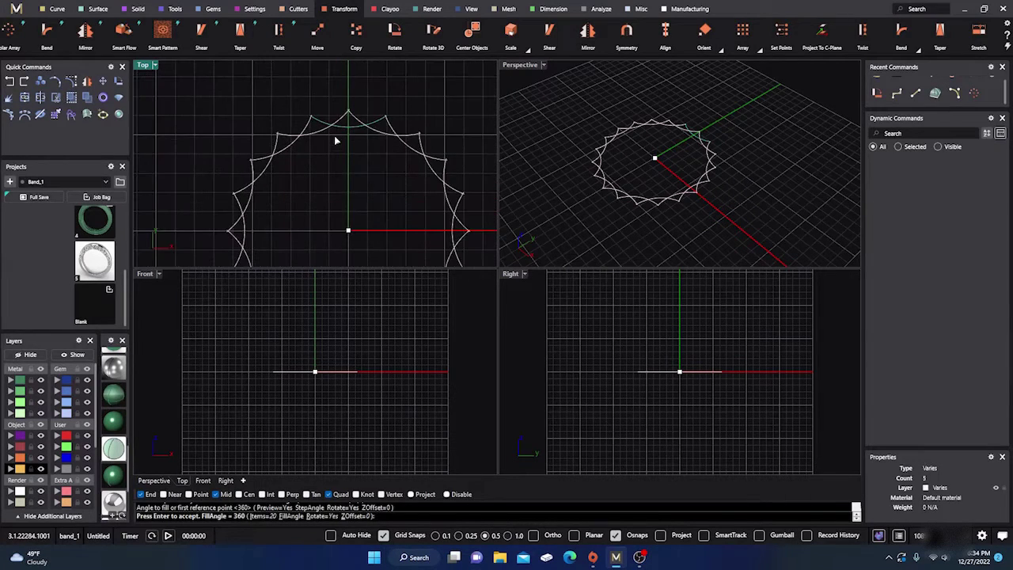
key("Return")
scroll(266, 103, "down", 3)
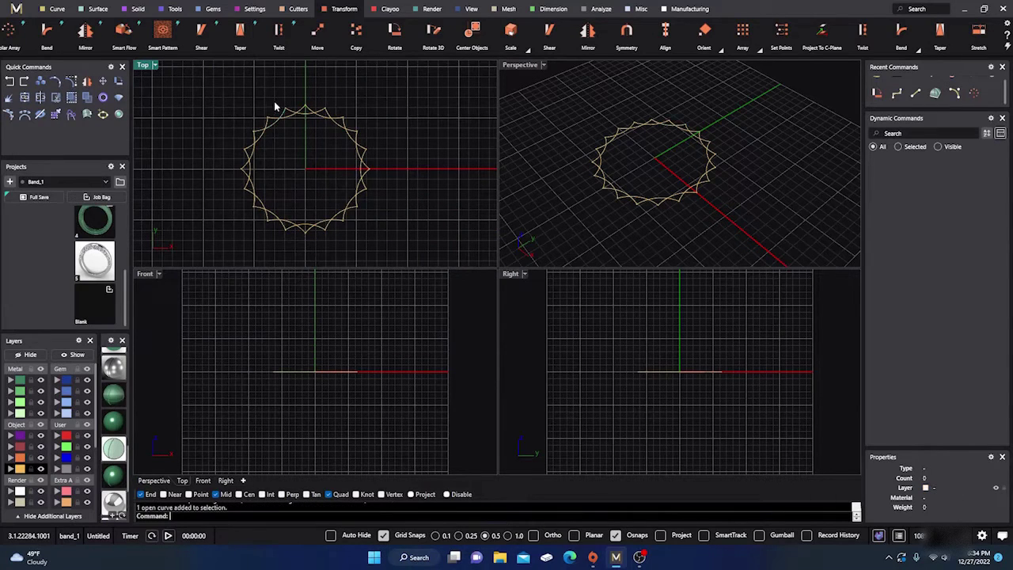
left_click(296, 113)
left_click(278, 103)
scroll(331, 120, "up", 2)
scroll(404, 127, "down", 3)
right_click_drag(418, 137, 435, 141)
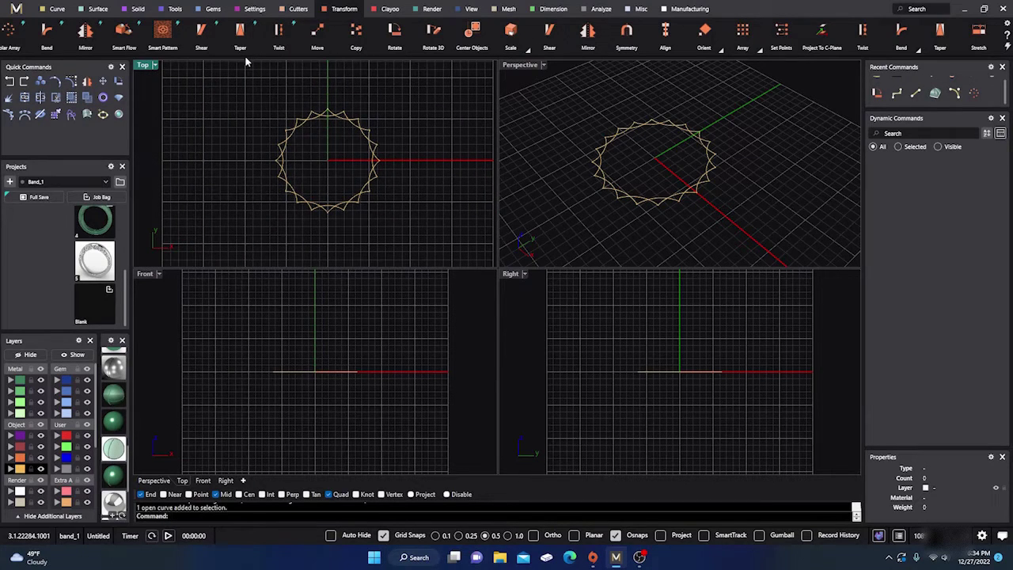
Step: Start a Curve Boolean on all the arrayed arcs and choose the large central region to keep
left_click(55, 9)
scroll(886, 40, "down", 5)
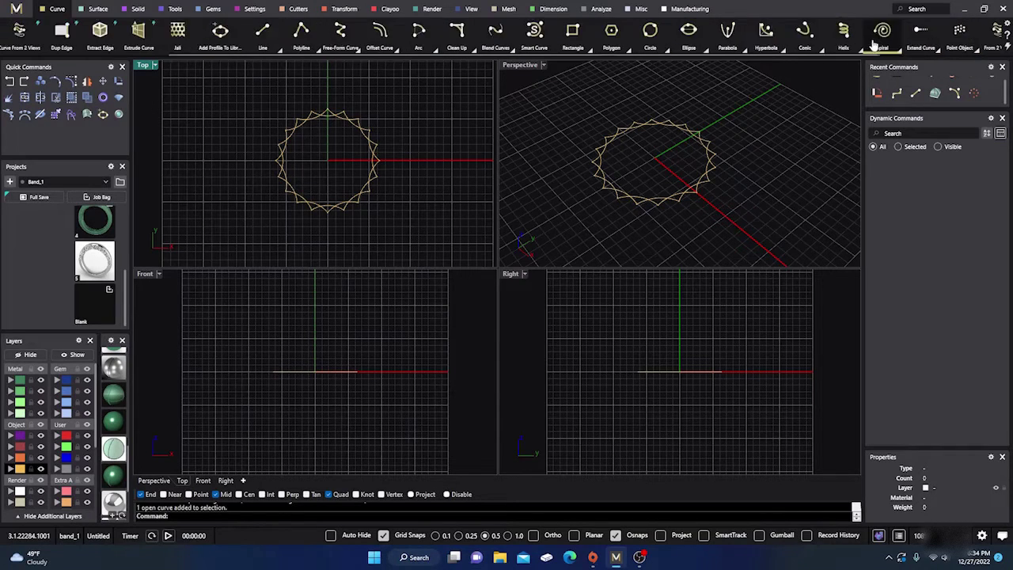
left_click(946, 35)
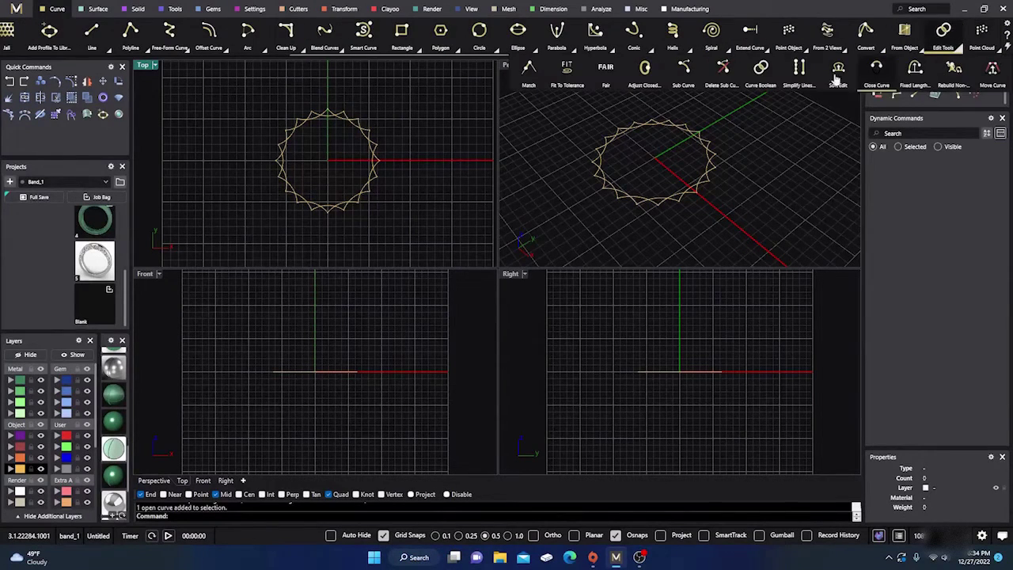
left_click(761, 69)
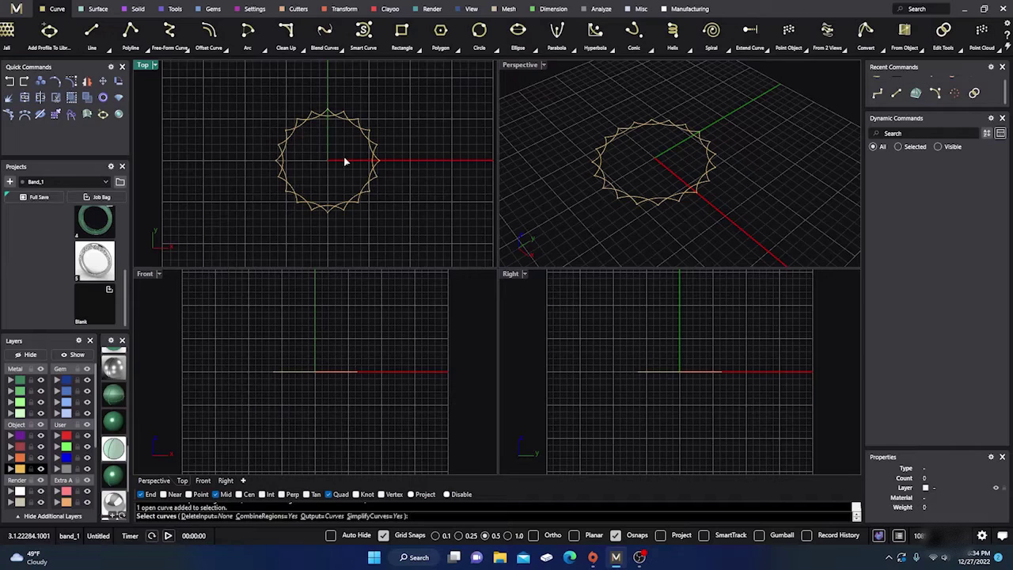
left_click_drag(249, 90, 413, 238)
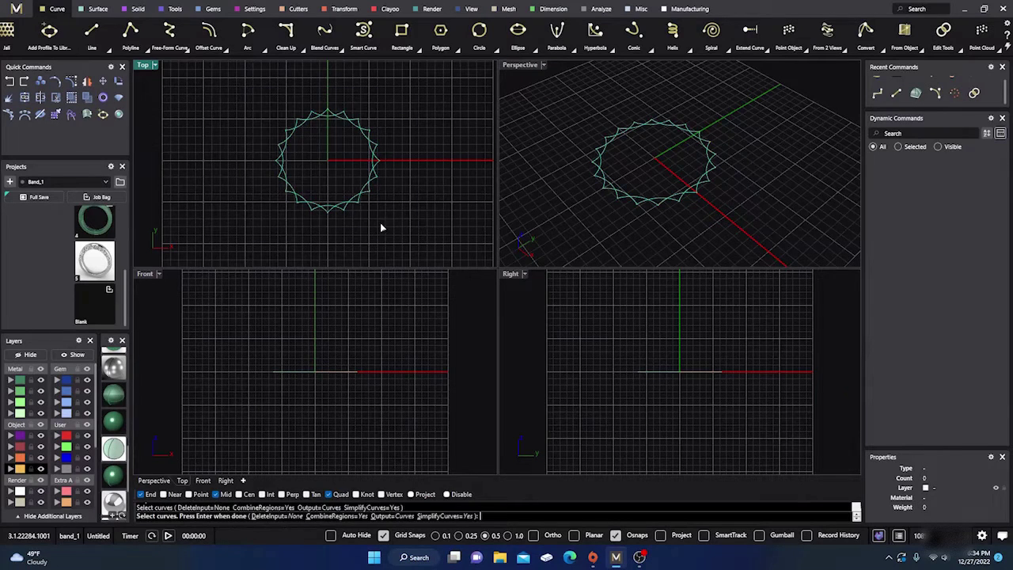
key("Return")
left_click(325, 163)
scroll(355, 128, "up", 5)
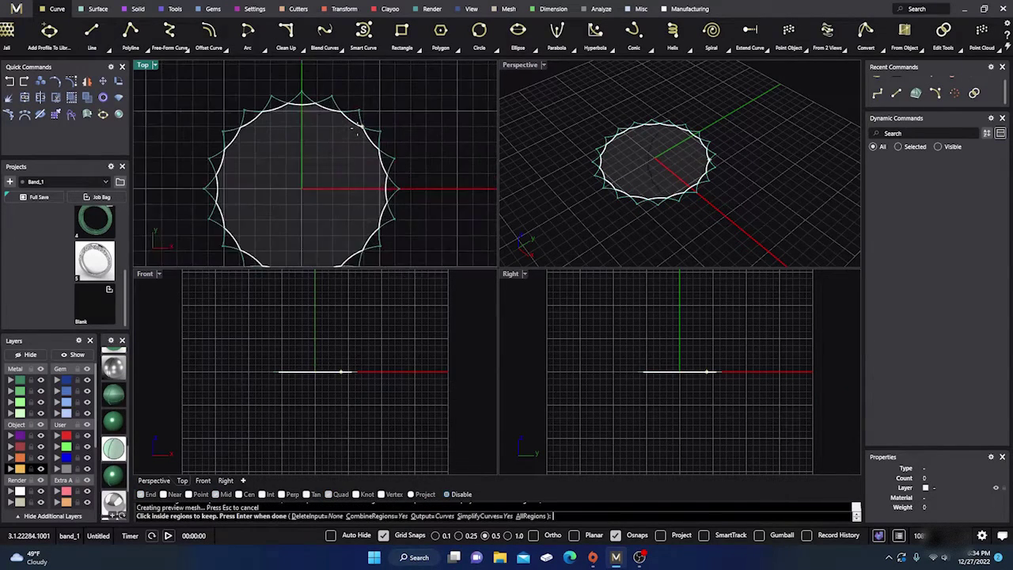
left_click(373, 368)
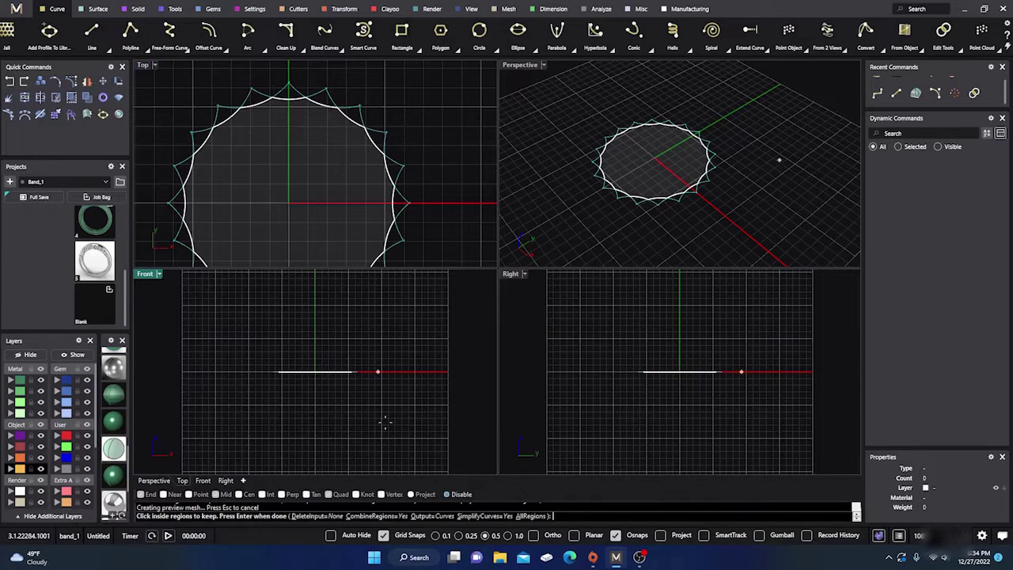
Step: Turn off Grid Snaps, add every small pointed region around the ring to the kept area, and complete the Curve Boolean
left_click(383, 536)
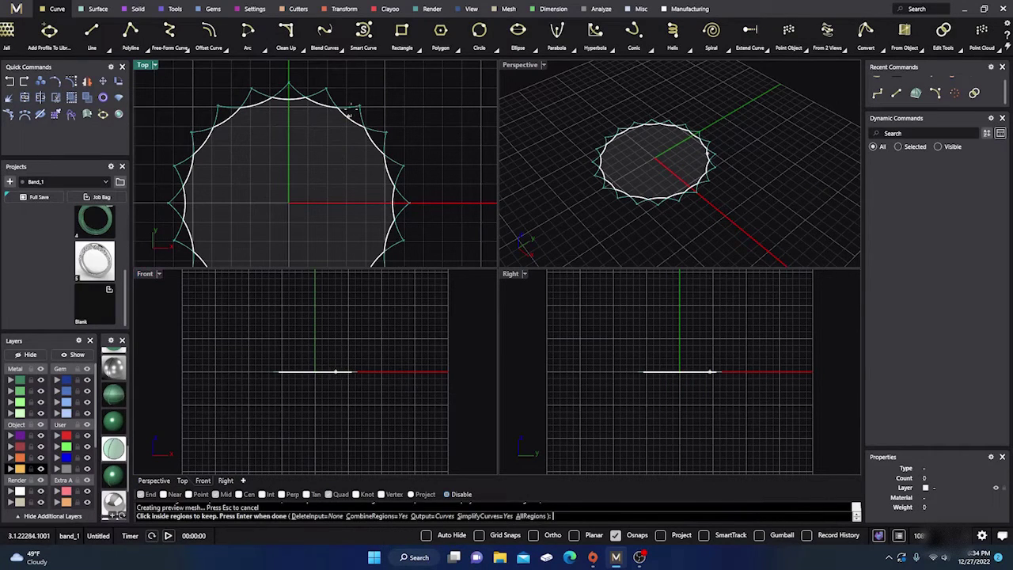
left_click(326, 98)
left_click(289, 91)
left_click(254, 97)
left_click(220, 118)
left_click(200, 135)
left_click(182, 169)
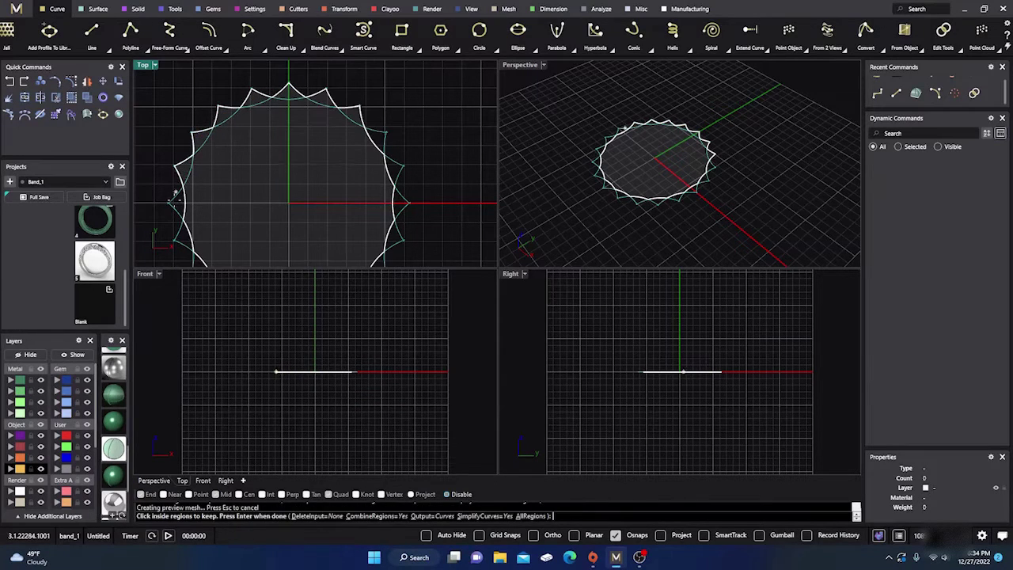
left_click(175, 202)
left_click(182, 237)
right_click_drag(263, 221, 296, 137)
left_click(231, 180)
left_click(262, 206)
left_click(286, 222)
left_click(321, 229)
left_click(361, 220)
left_click(387, 209)
left_click(414, 183)
left_click(427, 150)
left_click(434, 119)
left_click(427, 85)
right_click_drag(456, 117, 465, 206)
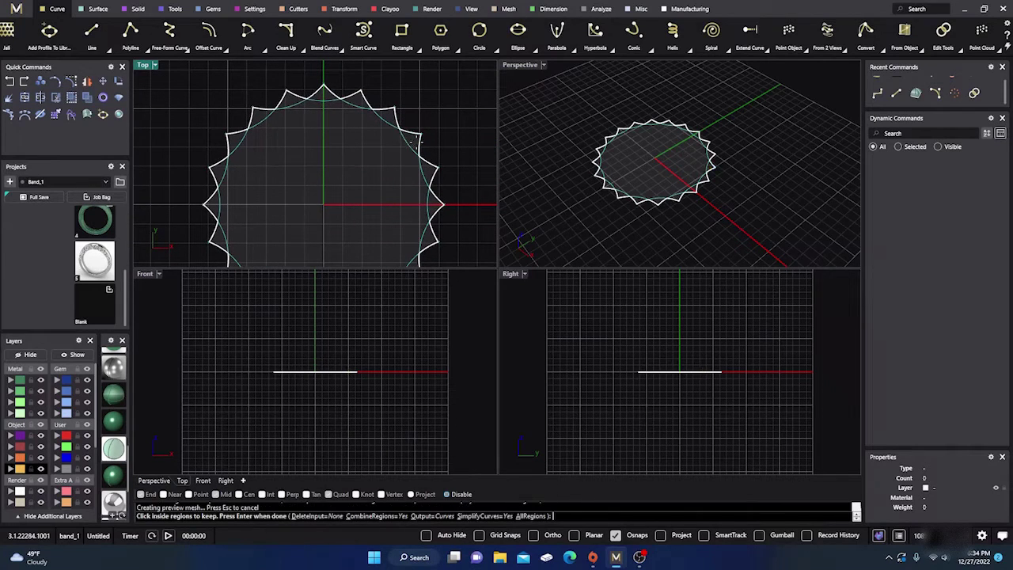
scroll(351, 119, "down", 3)
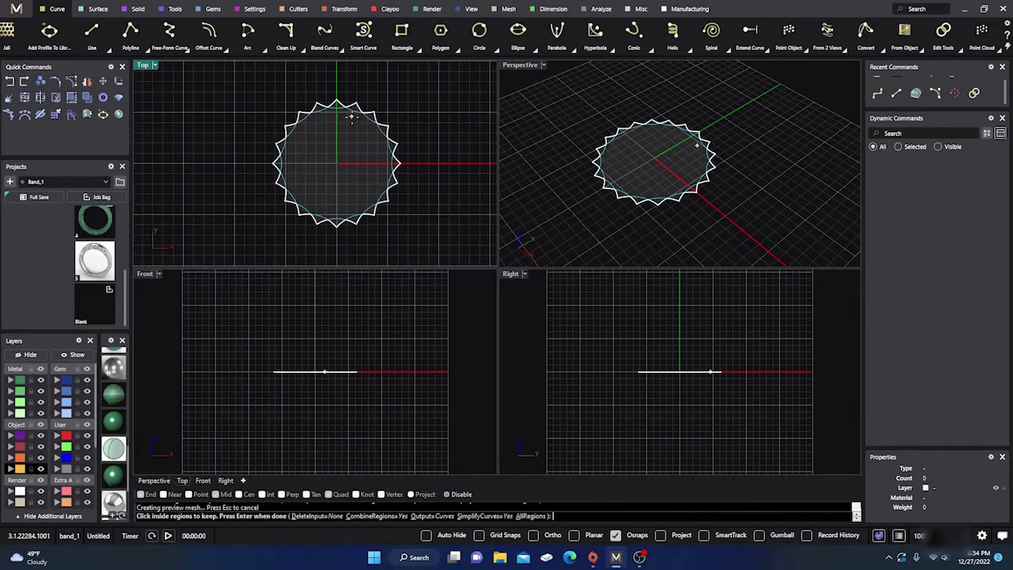
right_click(422, 226)
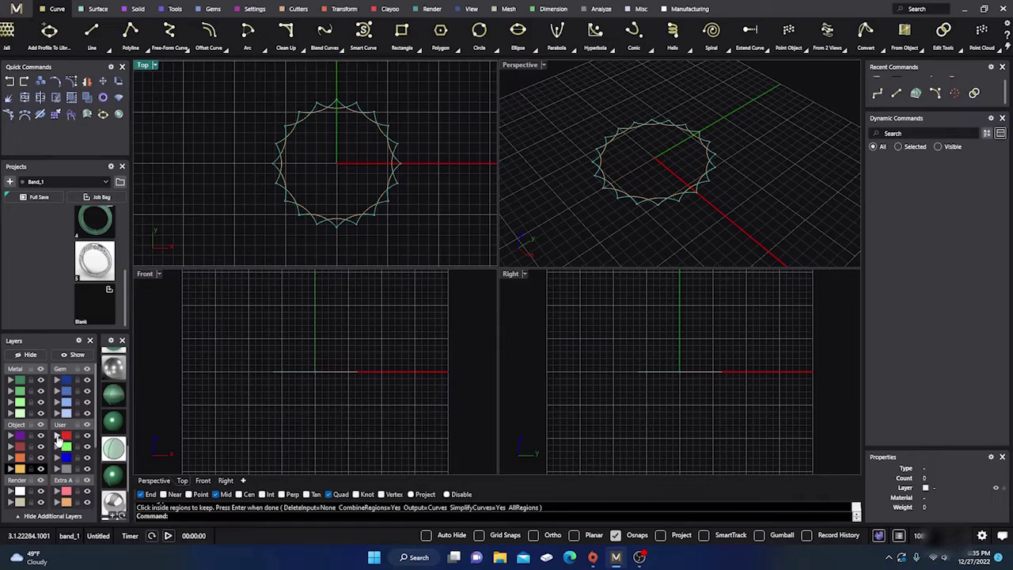
Step: Put the combined outline on the red User layer, delete the original arcs while that layer is hidden, and show the layer again
left_click(66, 435)
left_click_drag(254, 65, 428, 247)
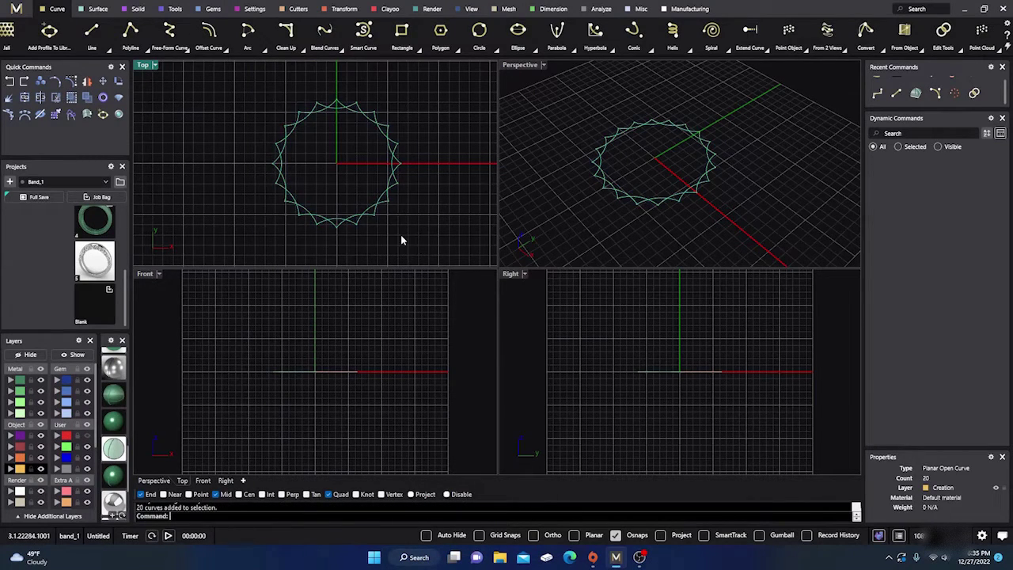
key("Delete")
left_click(87, 437)
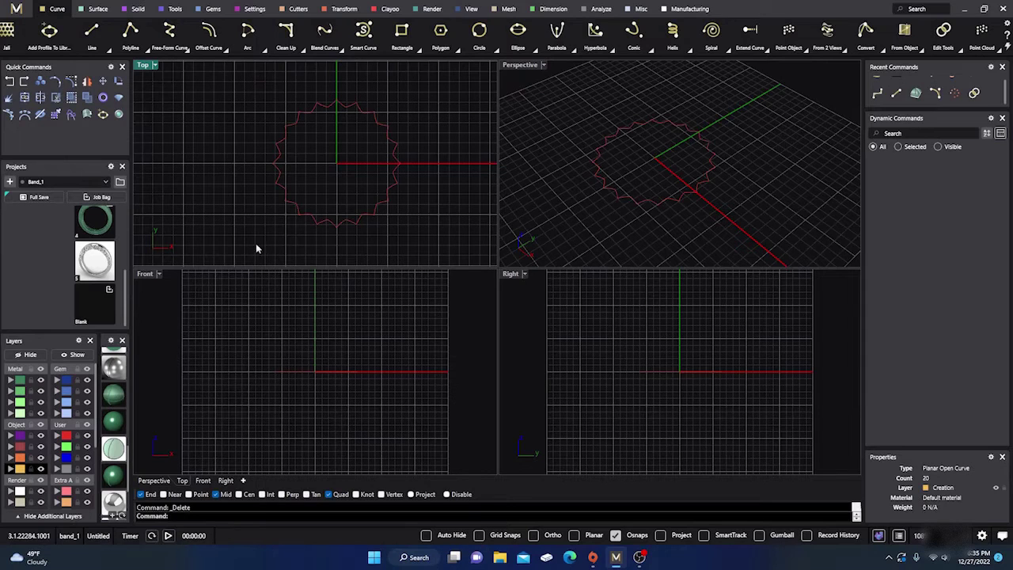
Step: Fillet all corners of the closed scalloped outline with a radius of 0.2, and deselect it
scroll(317, 110, "up", 8)
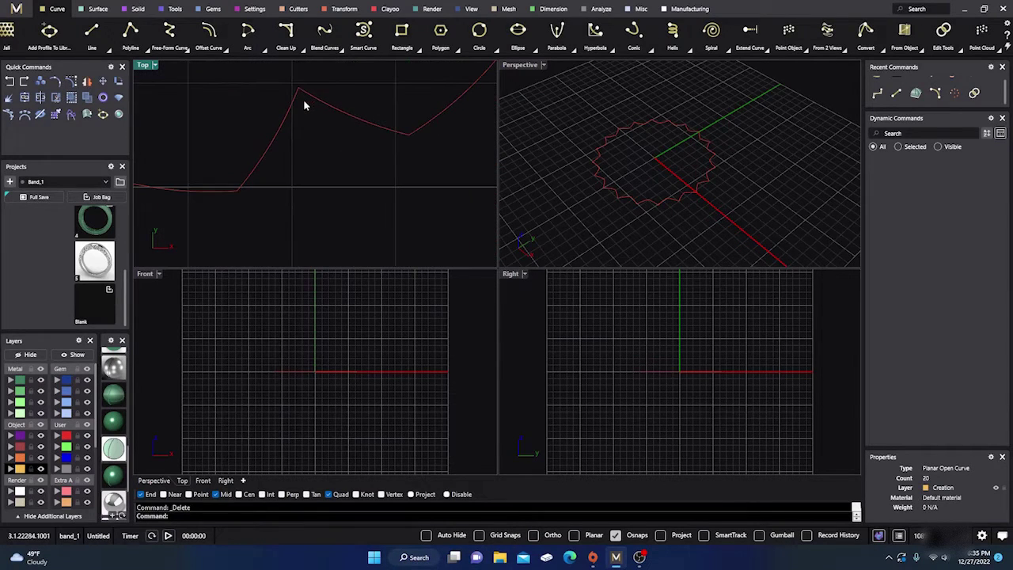
scroll(309, 158, "down", 5)
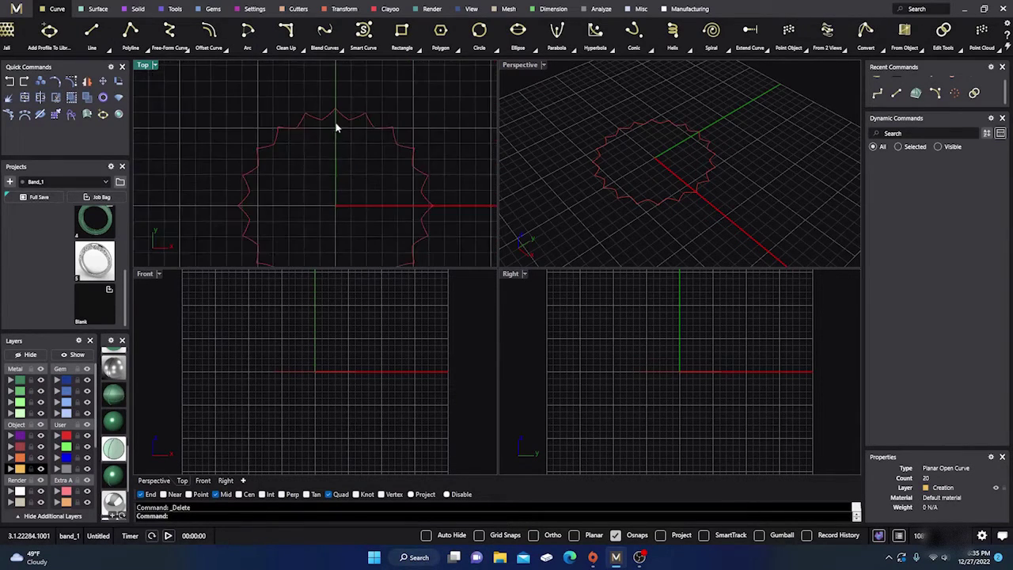
left_click(332, 118)
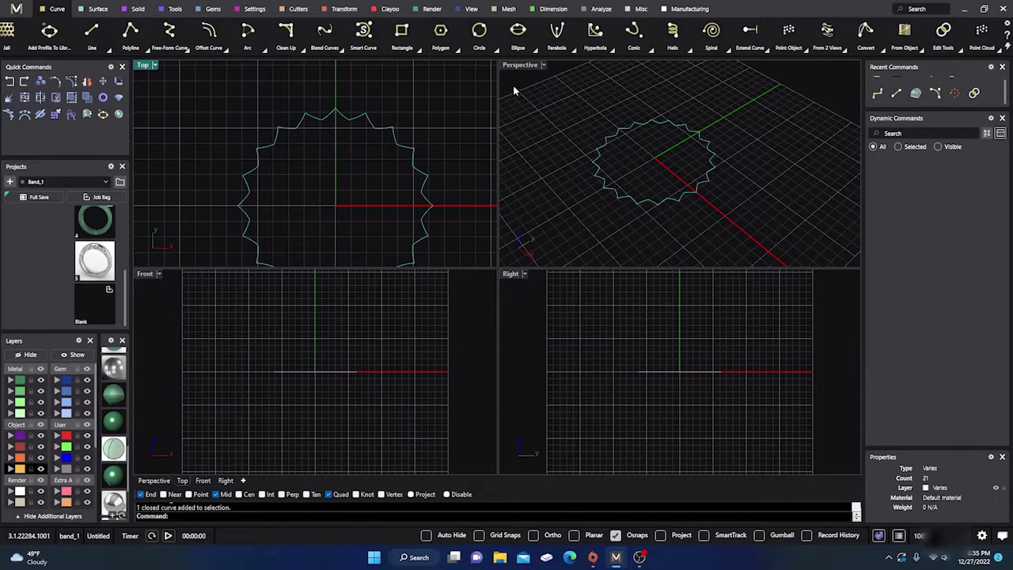
left_click(303, 51)
left_click(326, 67)
key("Return")
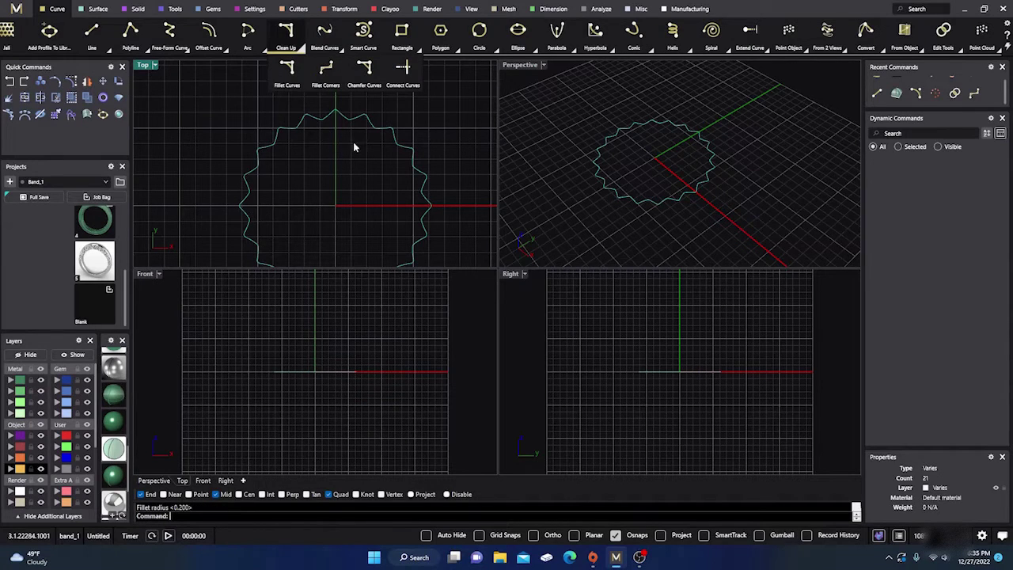
left_click(430, 119)
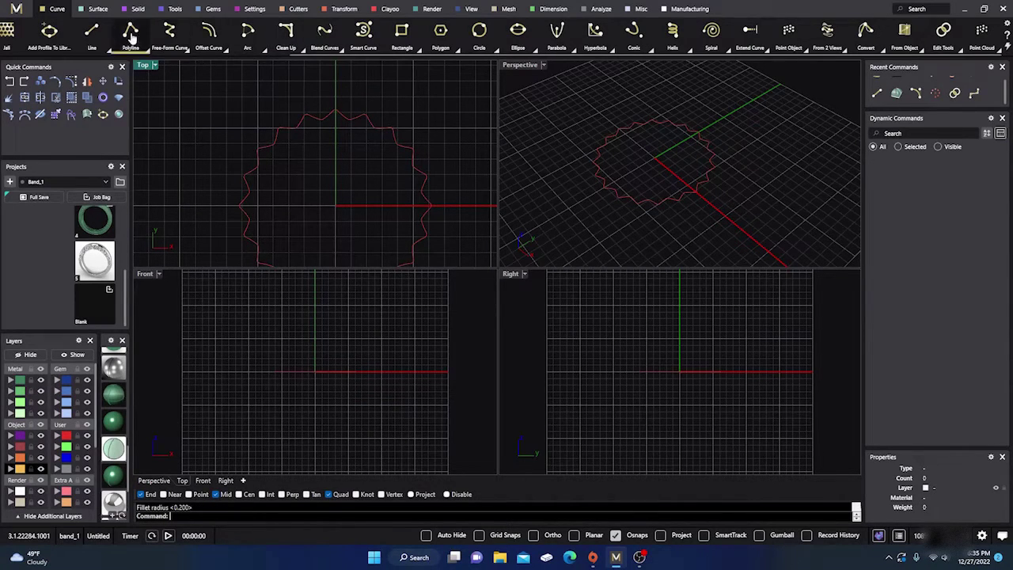
Step: Draw a vertical axis line about 4.8 mm tall from the origin in the Front view
left_click(92, 32)
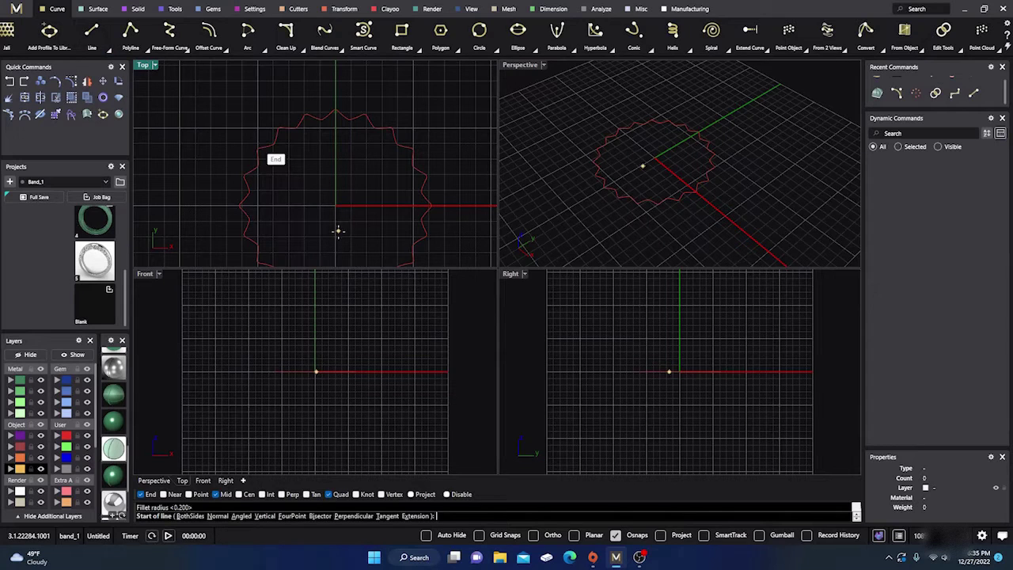
left_click(336, 206)
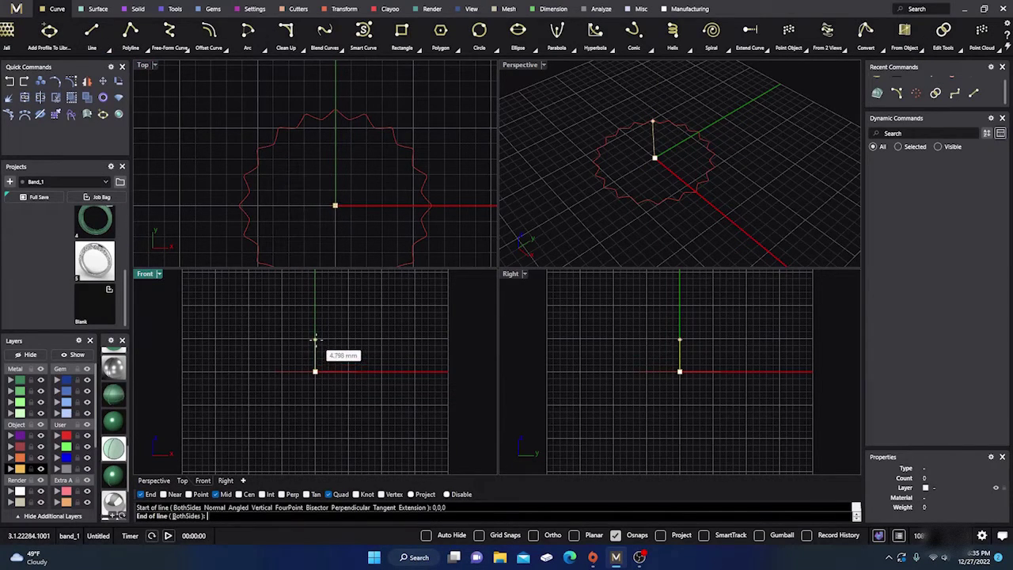
left_click(316, 340)
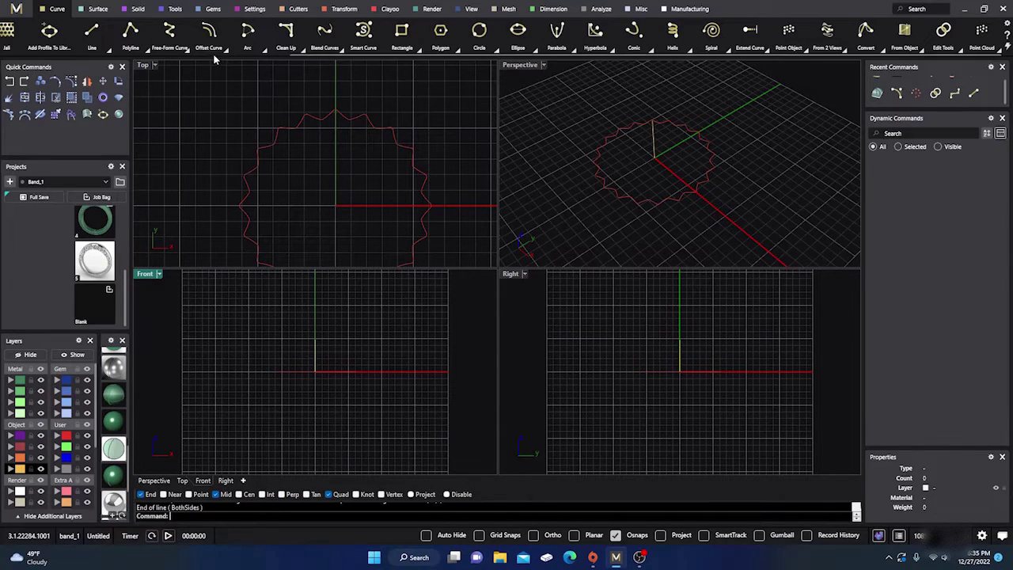
Step: Draw a direction arc from the scalloped rail's point on the X axis to the top of the vertical line, bulging outward
left_click(265, 50)
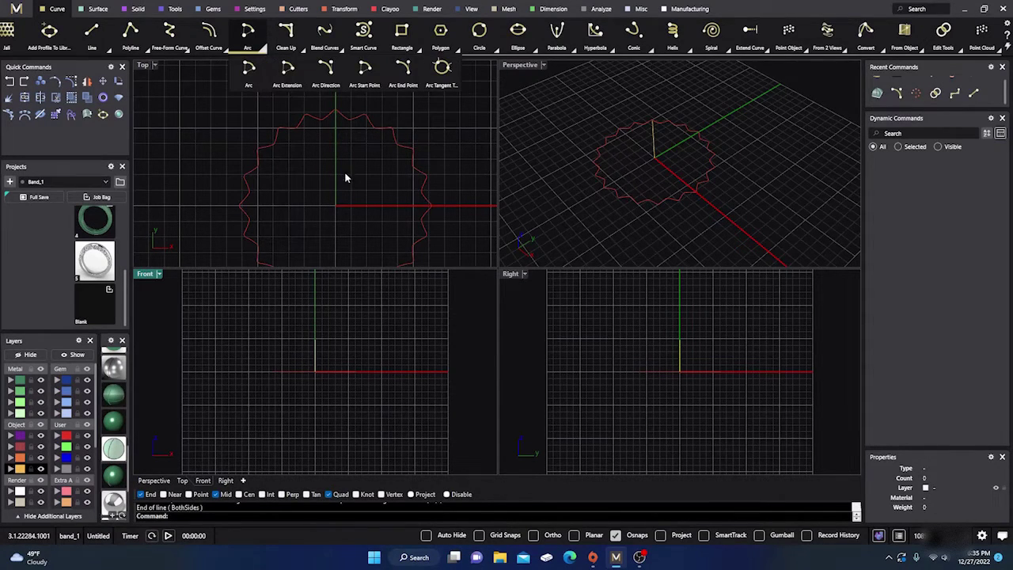
left_click(327, 80)
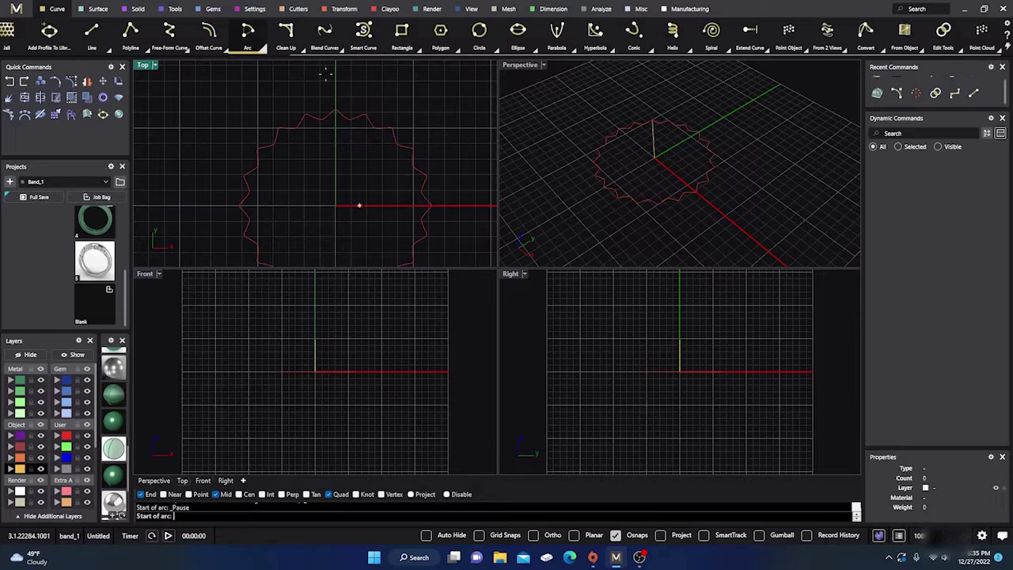
left_click(432, 206)
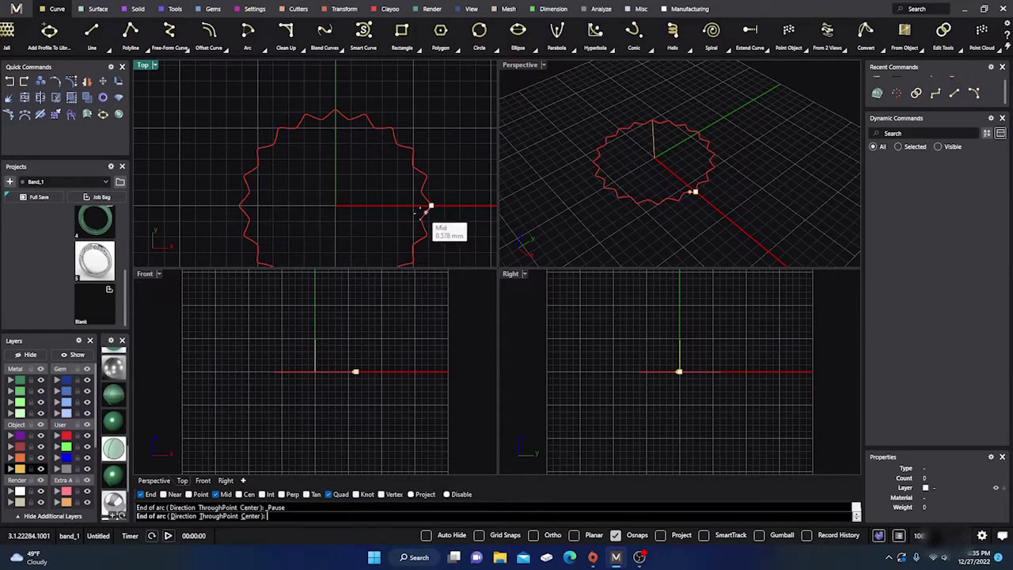
left_click(315, 341)
left_click(346, 349)
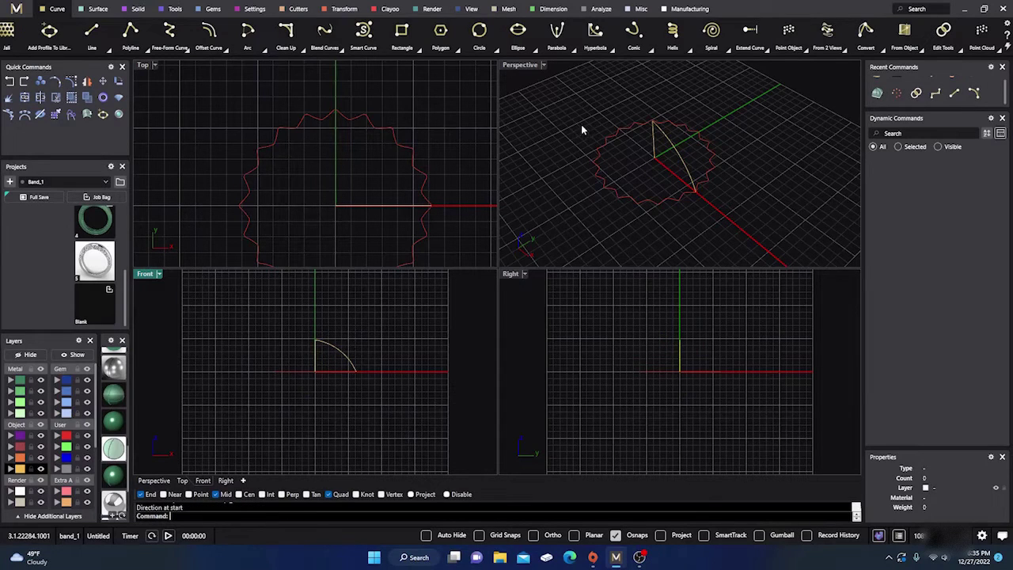
Step: Try a Rail Revolve of the arc profile along the scalloped outline, picking the vertical line's ends as the axis
left_click(101, 9)
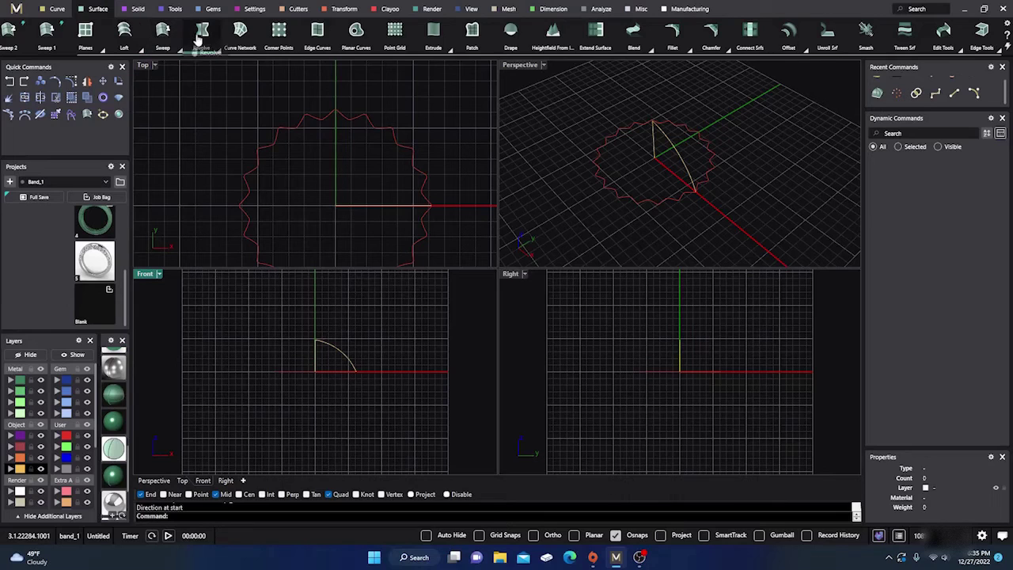
right_click(211, 46)
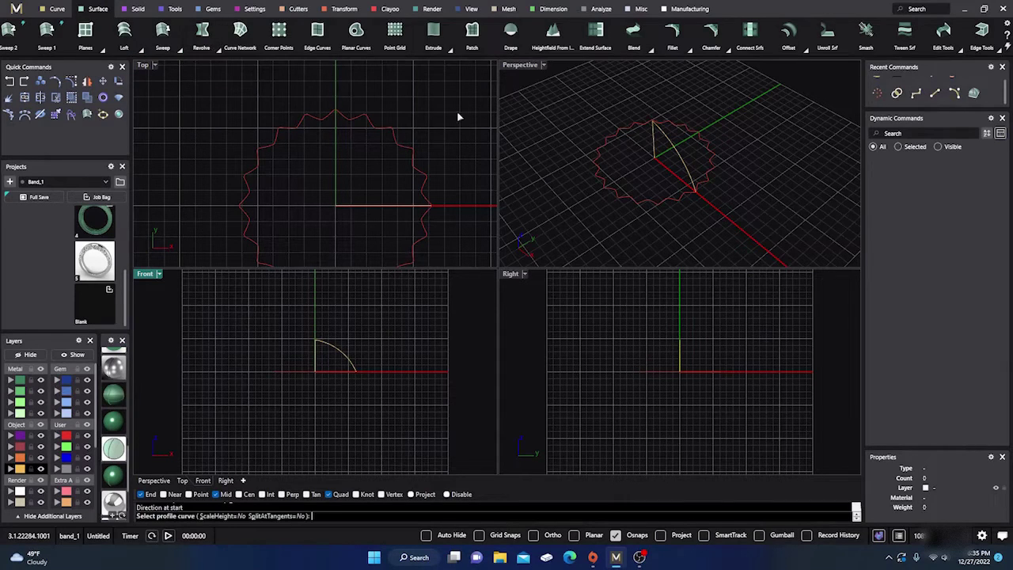
left_click(685, 170)
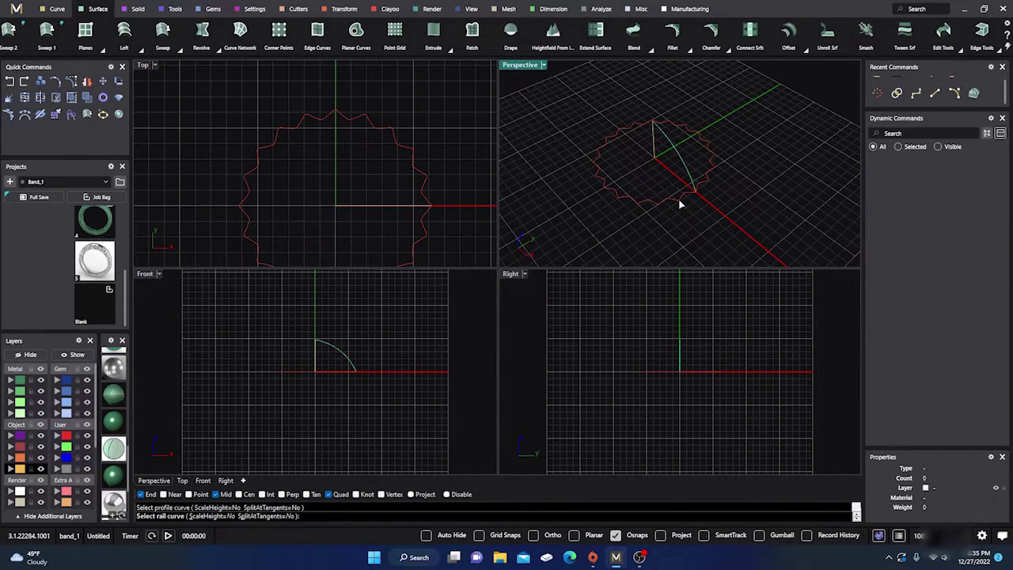
left_click(680, 204)
left_click(654, 159)
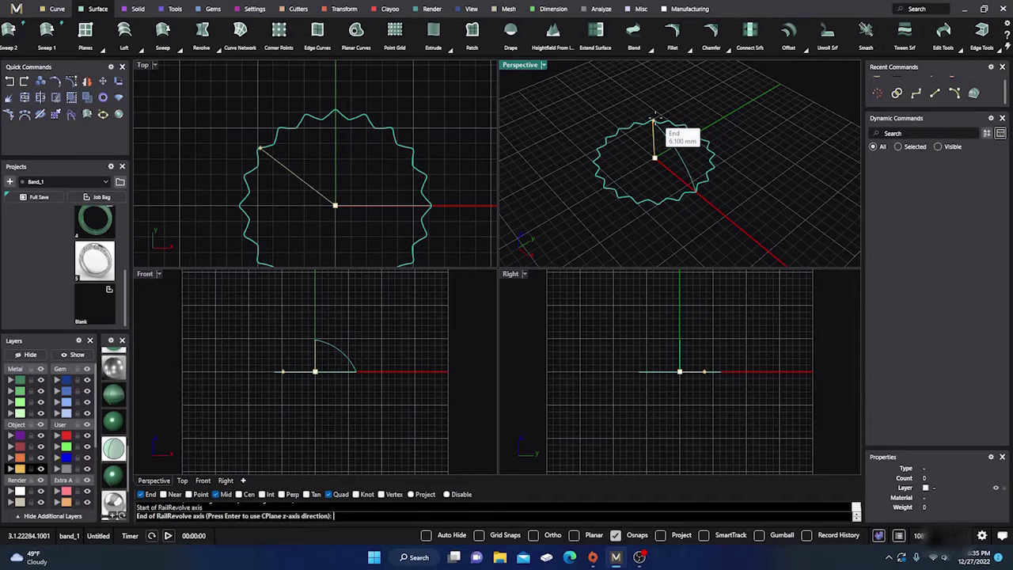
left_click(654, 119)
Step: Repeat Rail Revolve with the arc as profile, the scalloped outline as rail and the vertical line as axis, and inspect the fluted dome
right_click_drag(625, 198, 666, 183)
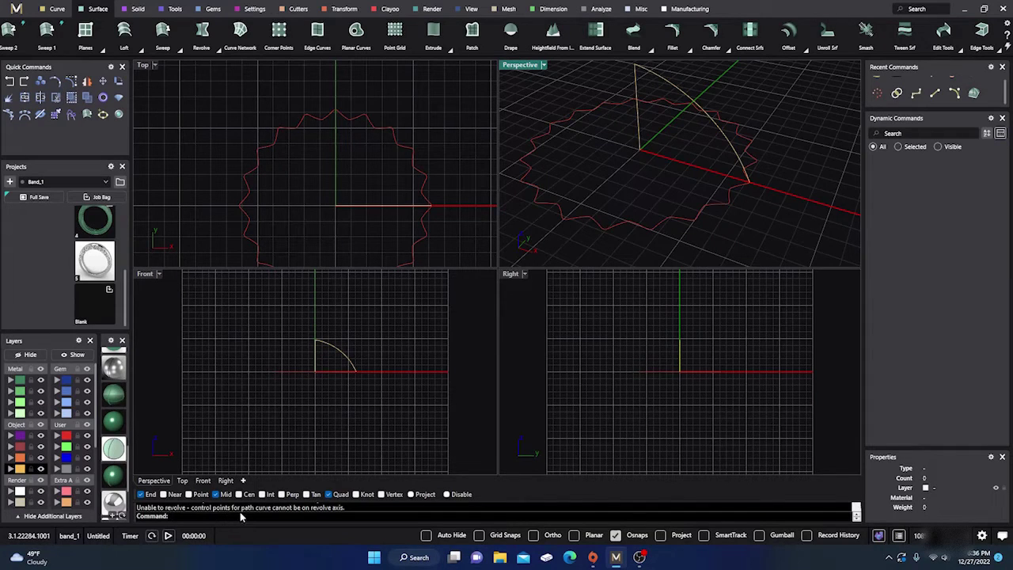
right_click(682, 187)
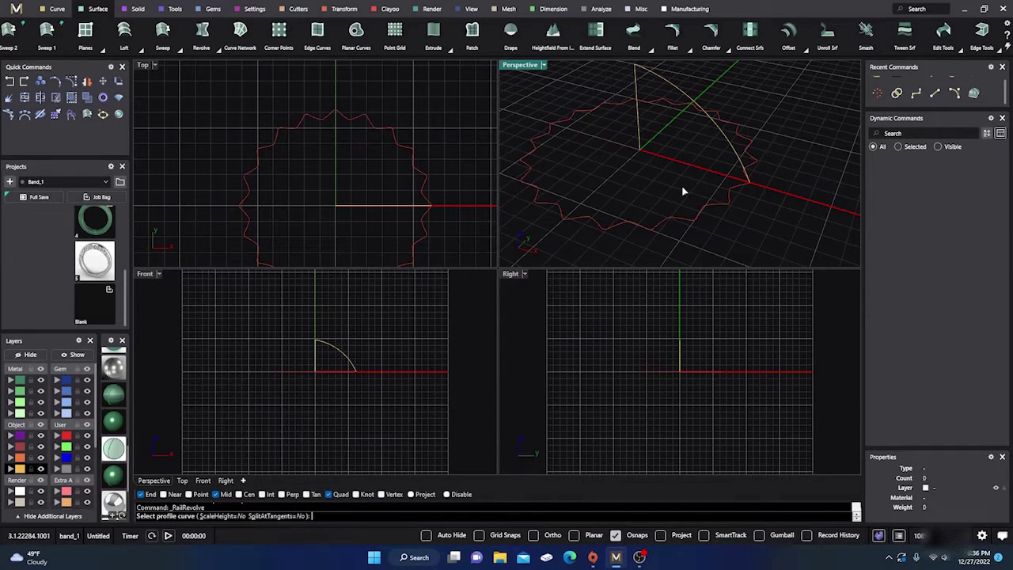
left_click(724, 138)
left_click(735, 206)
left_click(639, 153)
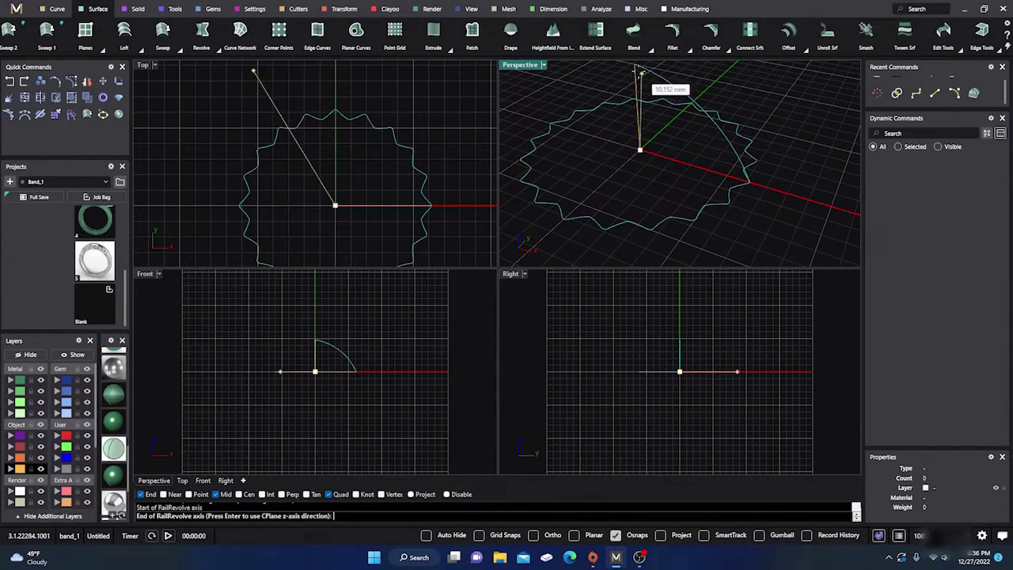
left_click(635, 70)
scroll(598, 205, "down", 6)
right_click_drag(679, 213, 609, 219)
scroll(649, 119, "up", 5)
scroll(647, 114, "up", 3)
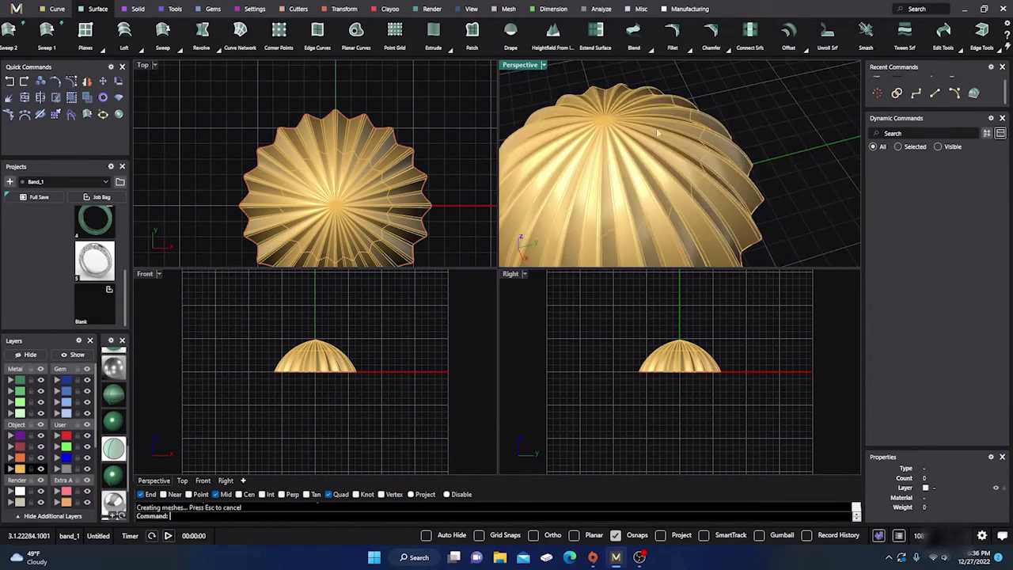
scroll(631, 137, "down", 5)
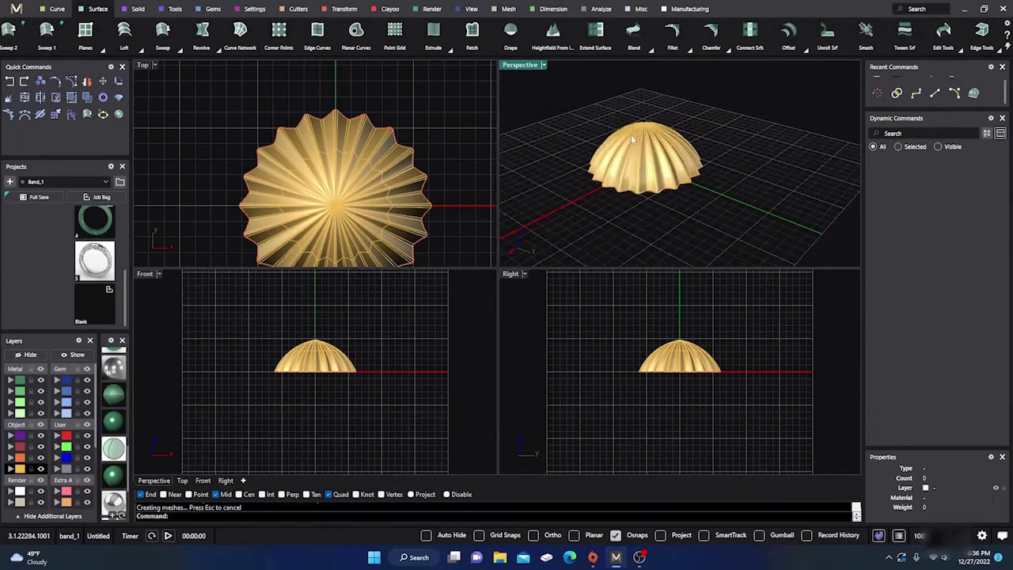
Step: Delete the fluted dome, its arc profile and the vertical axis line, keeping only the scalloped rail
left_click(631, 135)
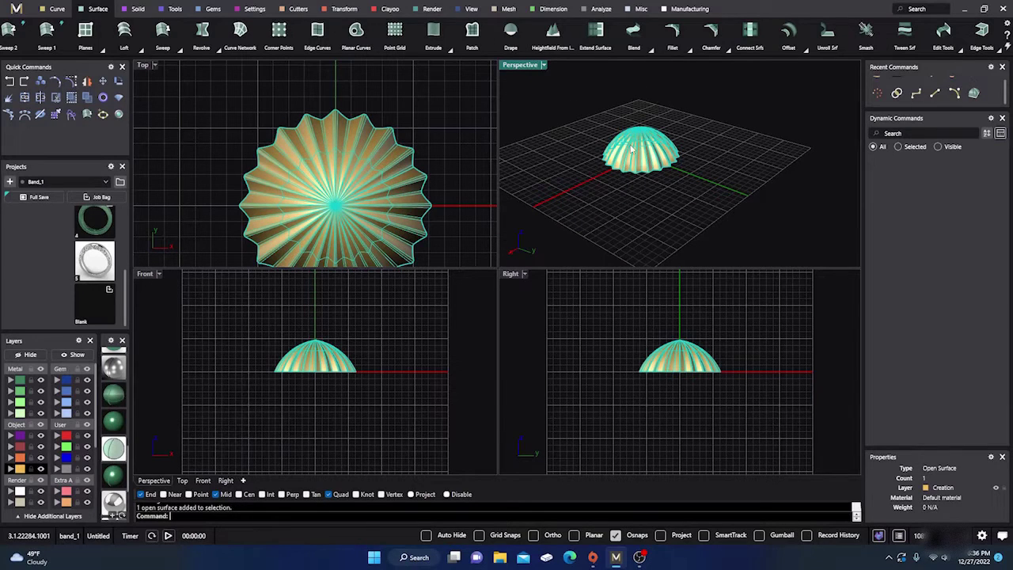
key("Delete")
right_click_drag(644, 185, 657, 120)
left_click(652, 109)
key("Delete")
right_click_drag(613, 211, 718, 194)
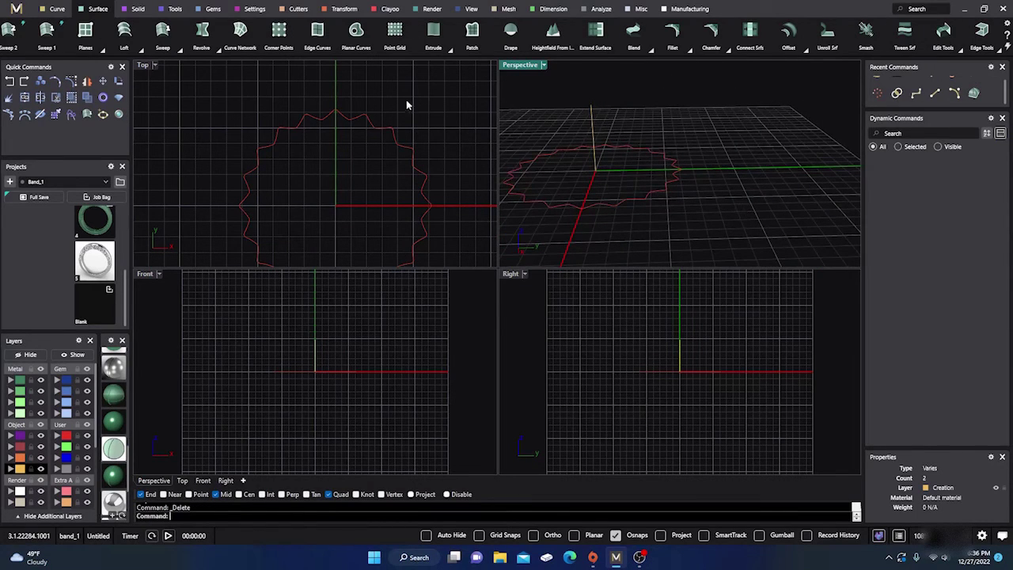
scroll(316, 349, "up", 2)
left_click(313, 348)
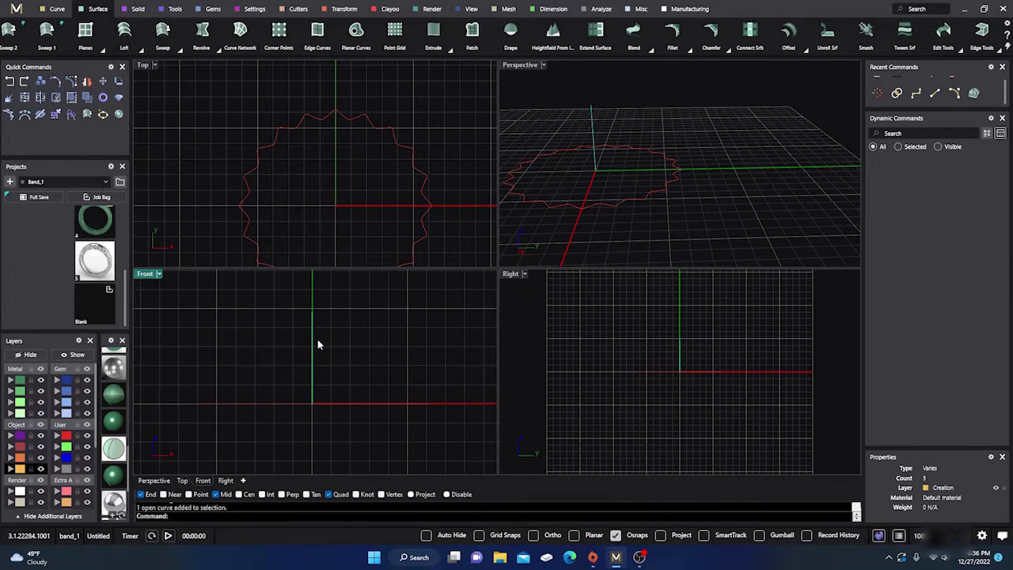
key("Delete")
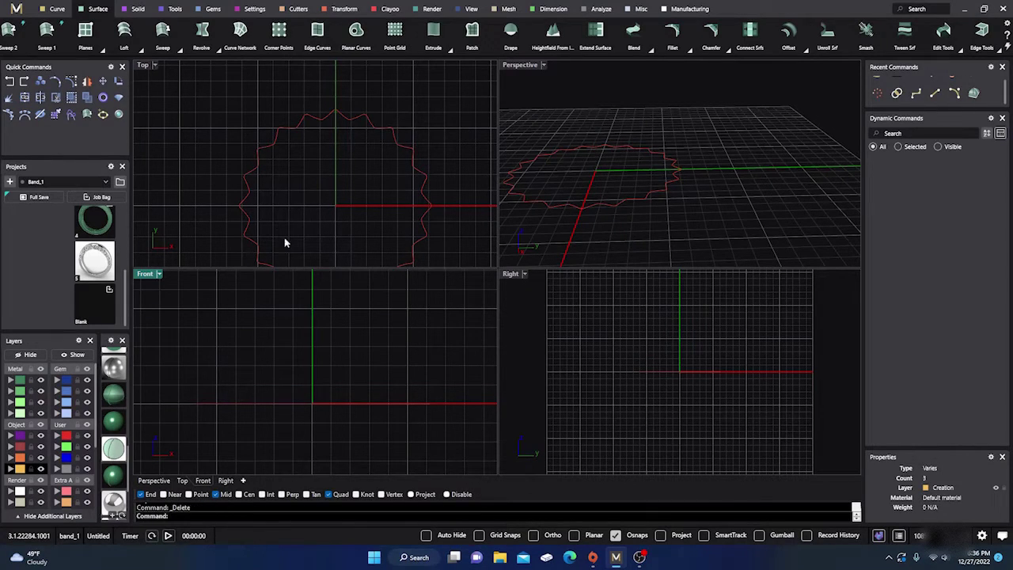
Step: Draw a shorter vertical axis line about 2.05 mm tall from the origin in the Front view
left_click(56, 10)
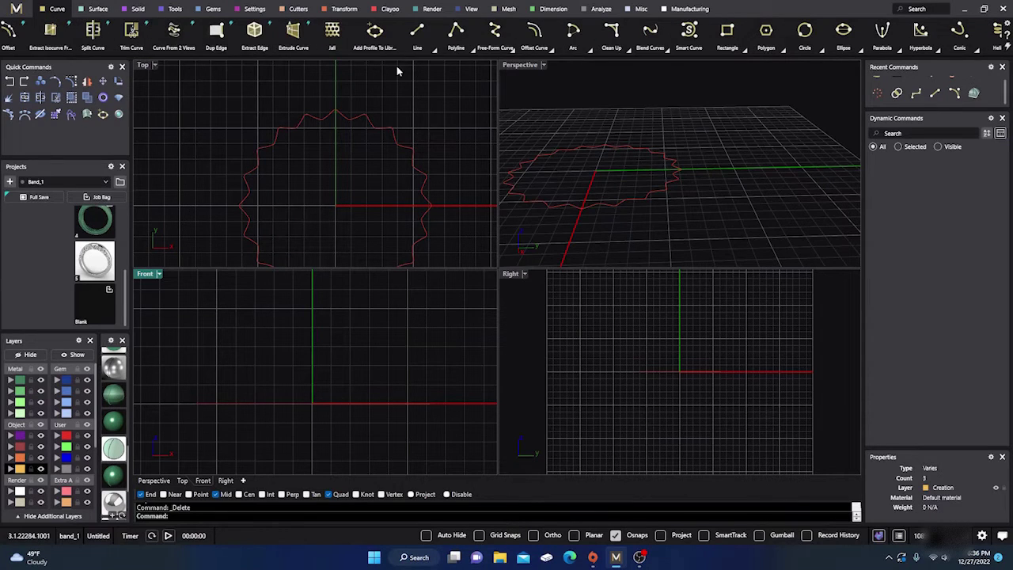
left_click(418, 31)
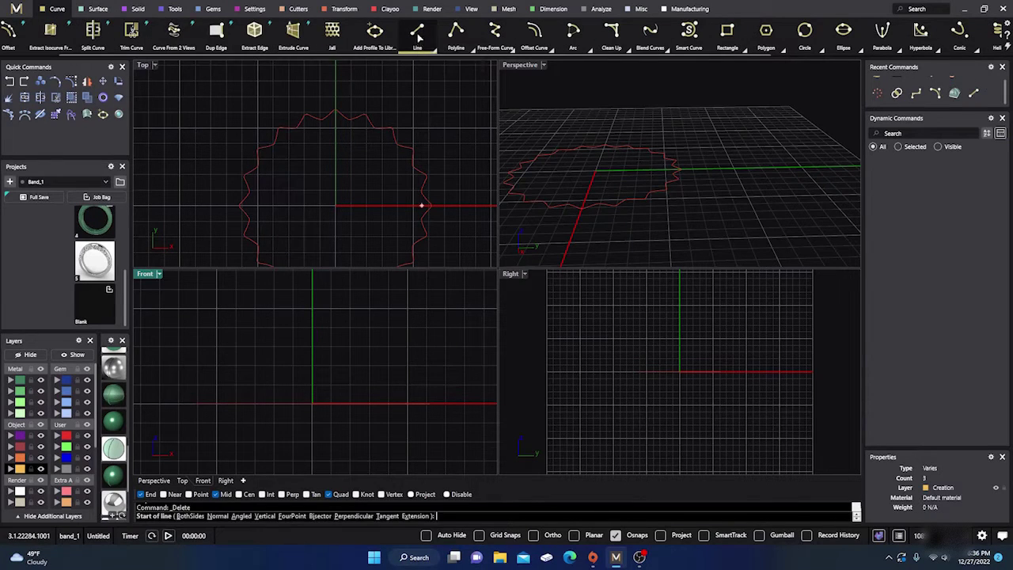
left_click(335, 205)
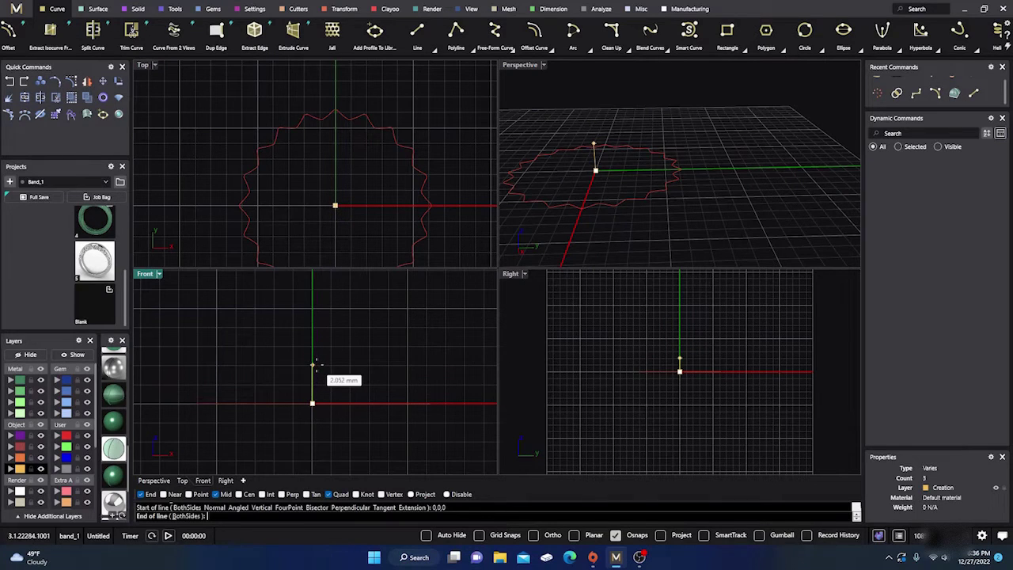
left_click(313, 364)
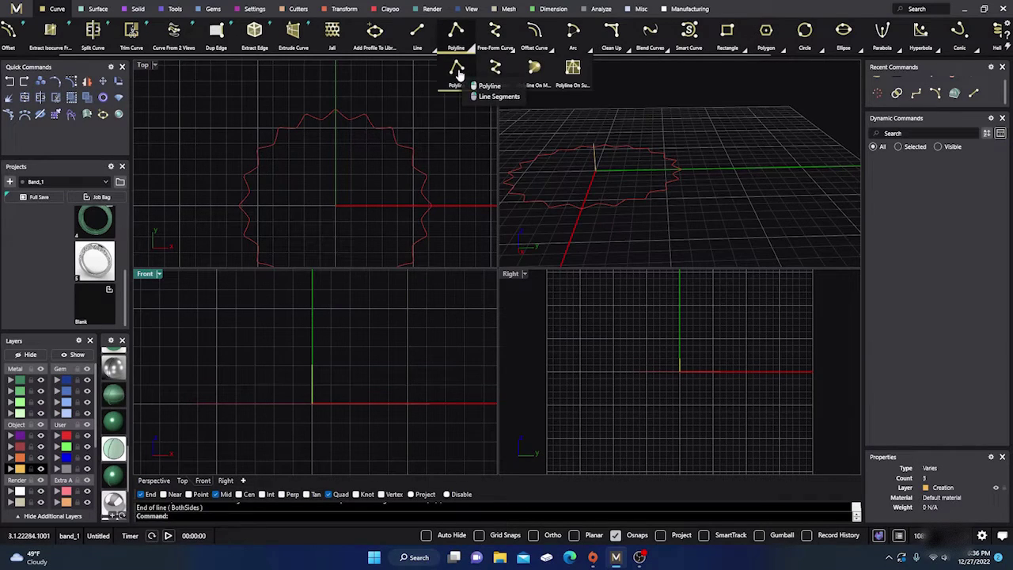
Step: Draw a stepped seven-point polyline profile from the rail's point on the X axis, rising about 0.6 mm first, to the axis line's top
left_click(458, 73)
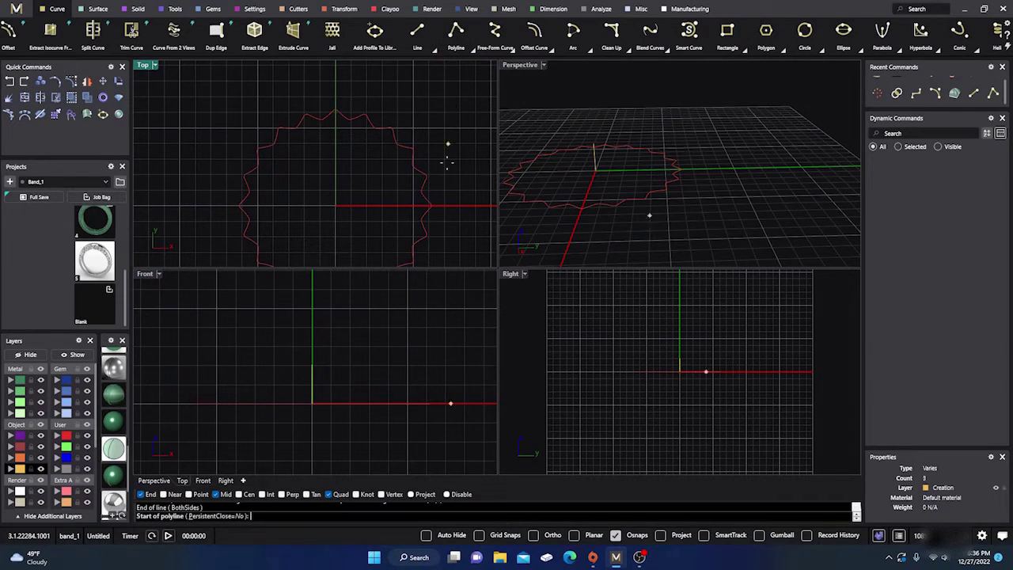
left_click(433, 206)
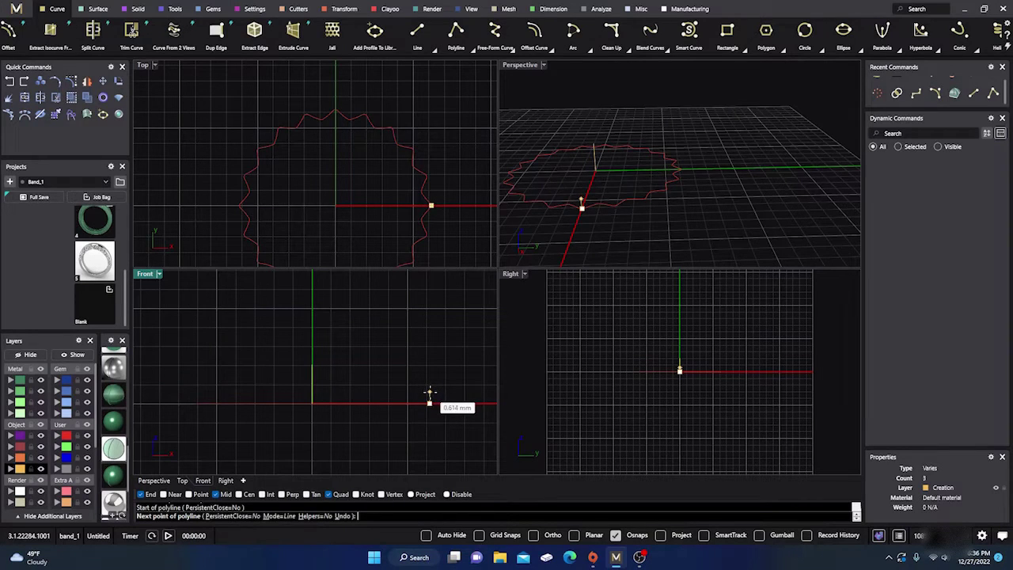
left_click(429, 391)
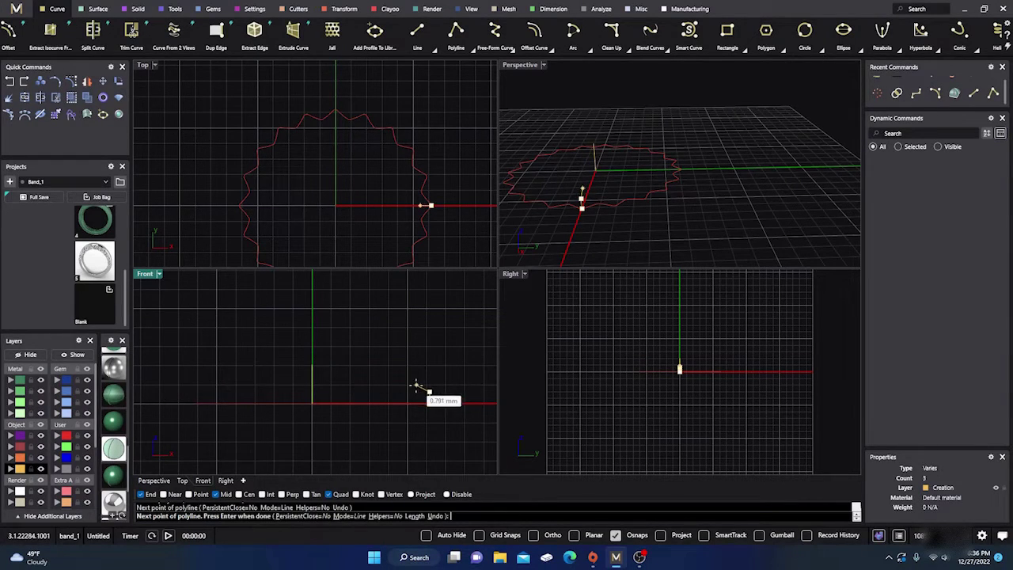
left_click(415, 385)
left_click(388, 384)
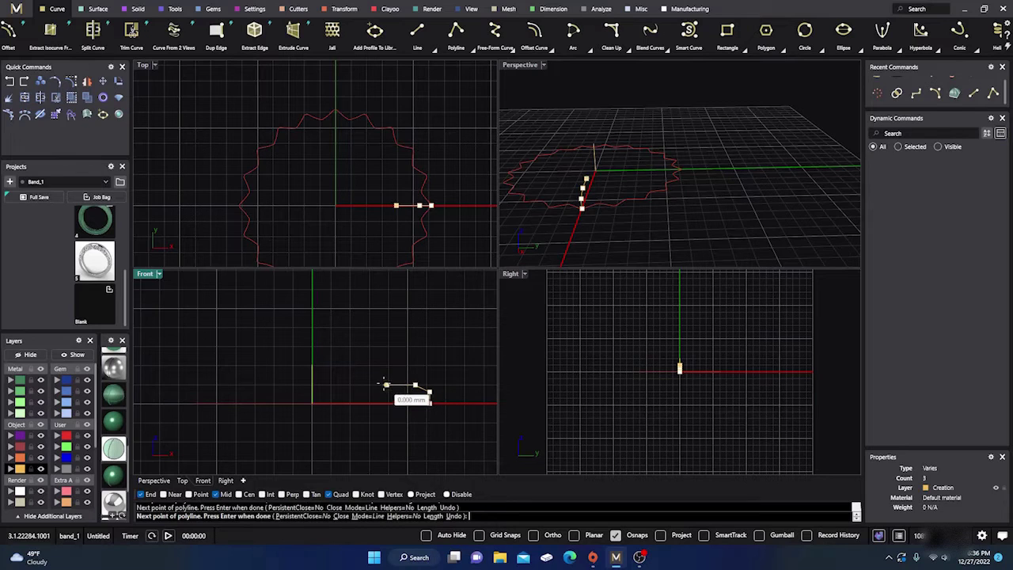
left_click(379, 376)
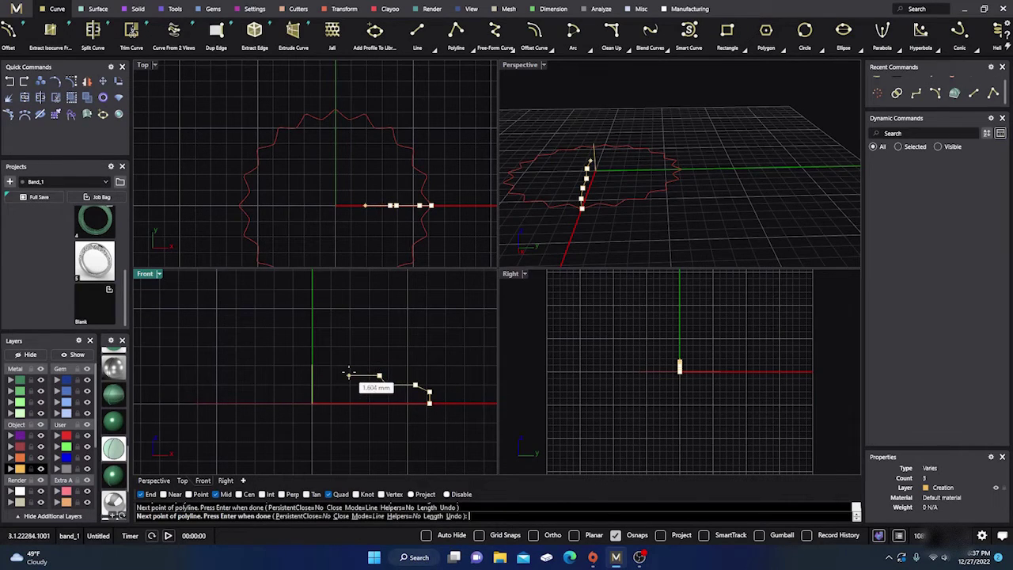
left_click(348, 375)
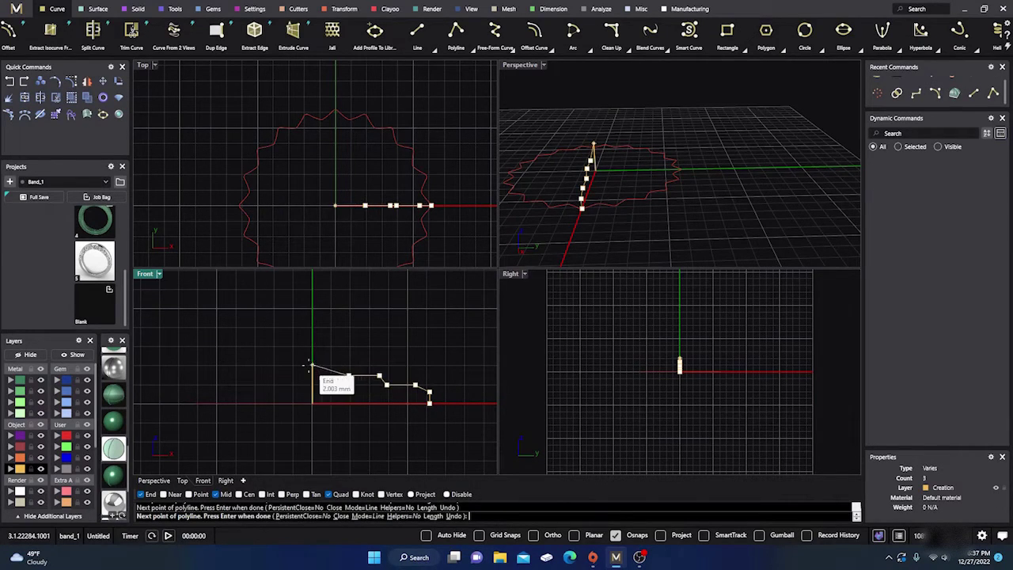
left_click(311, 366)
key("Return")
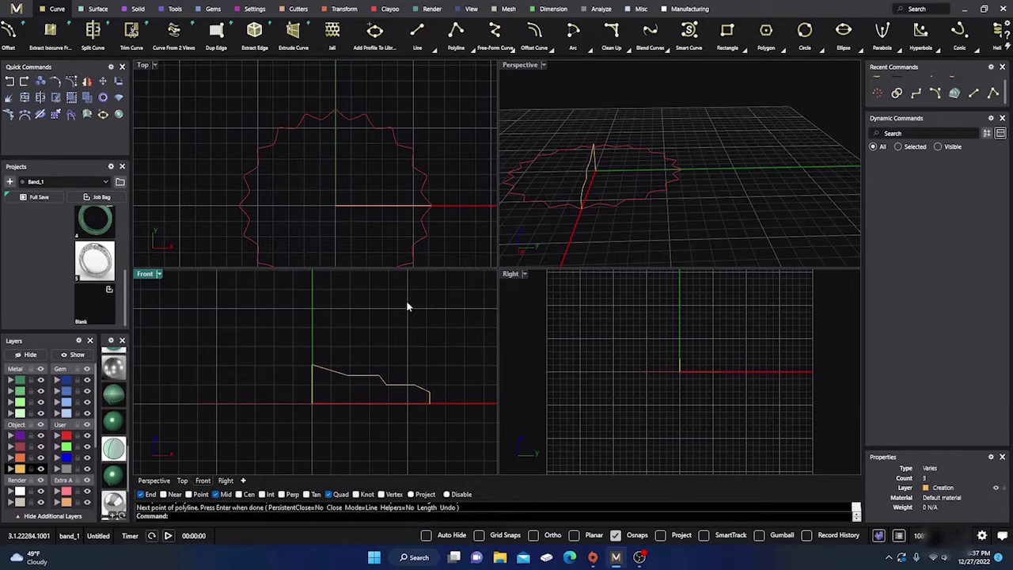
left_click(384, 382)
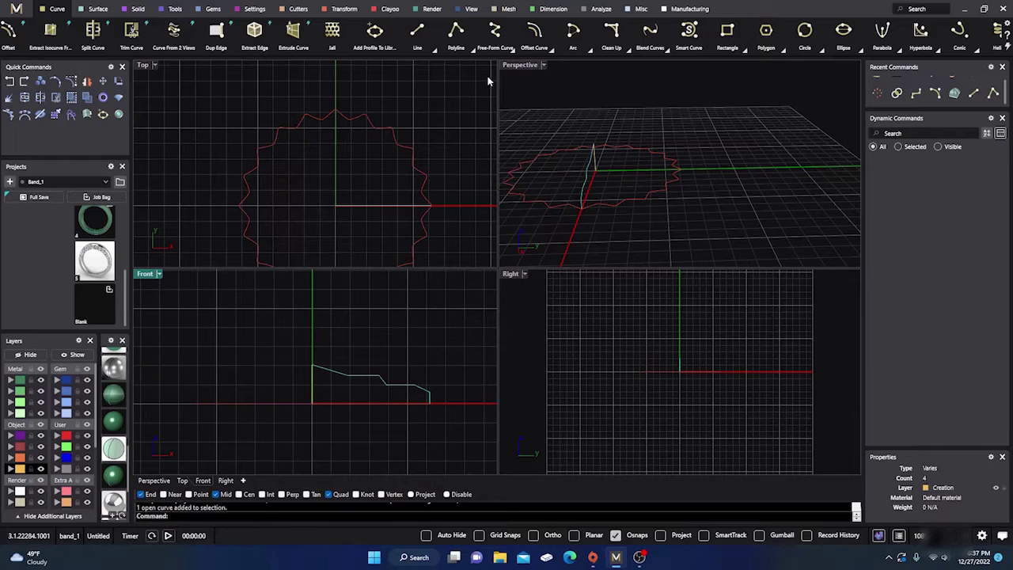
left_click(634, 53)
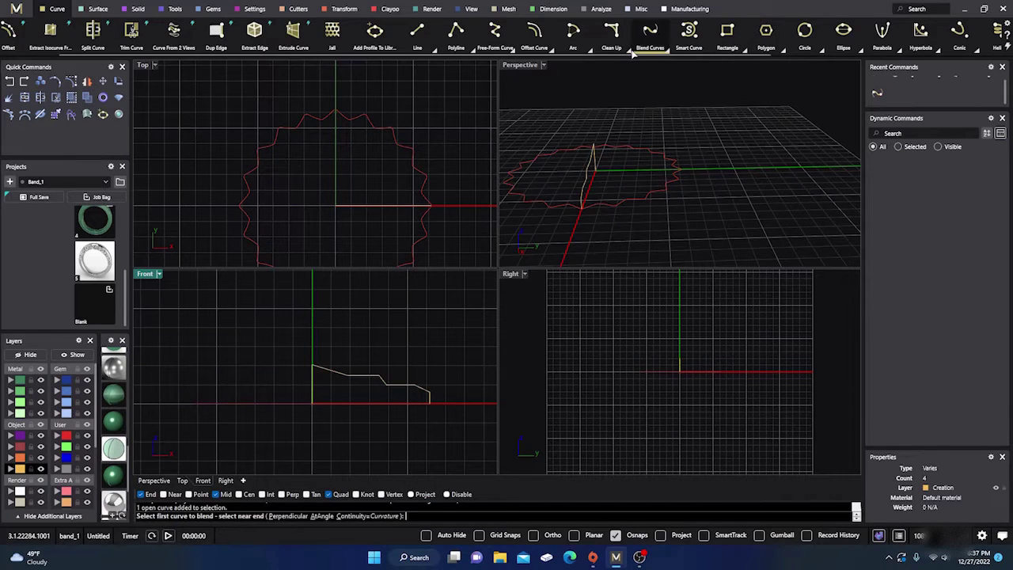
left_click(630, 51)
right_click(675, 97)
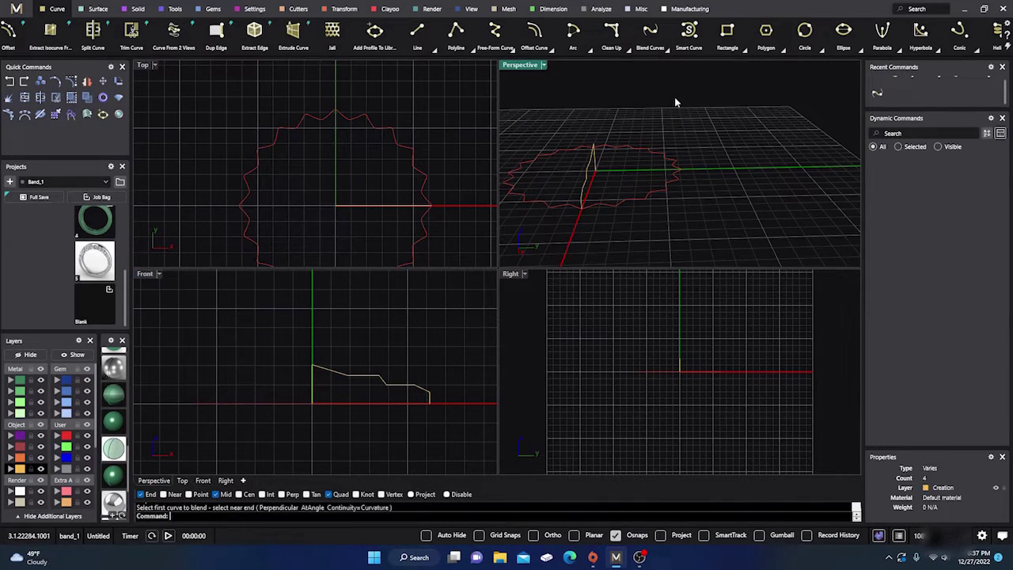
Step: Fillet all corners of the stepped profile polyline with a radius of 0.2
left_click(629, 50)
left_click(654, 79)
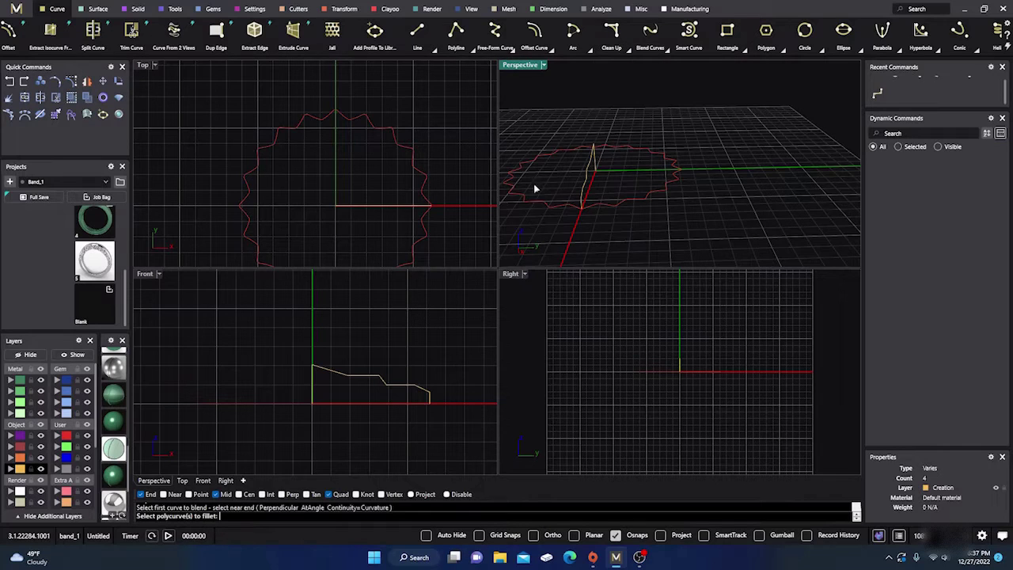
left_click(380, 383)
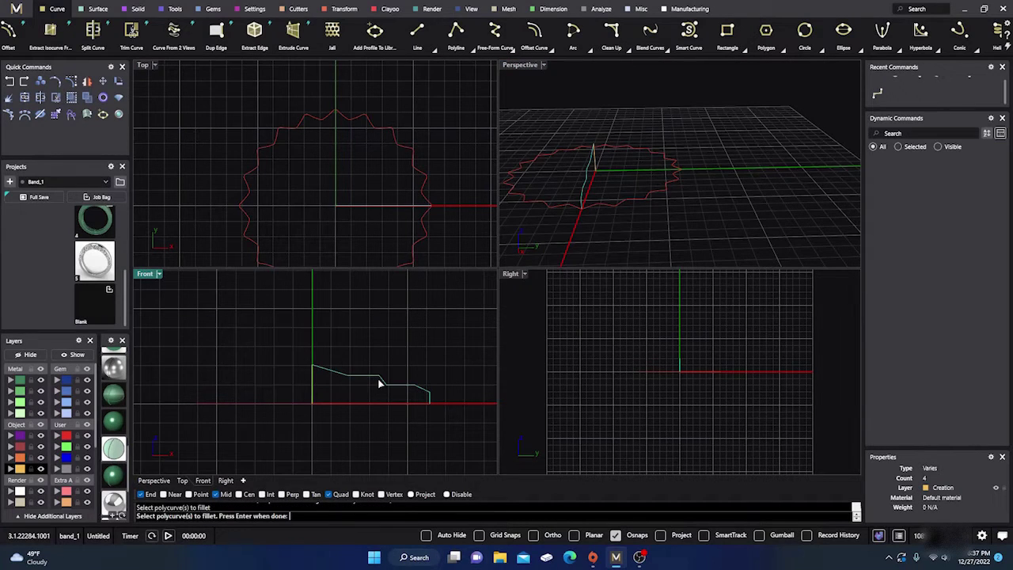
key("Return")
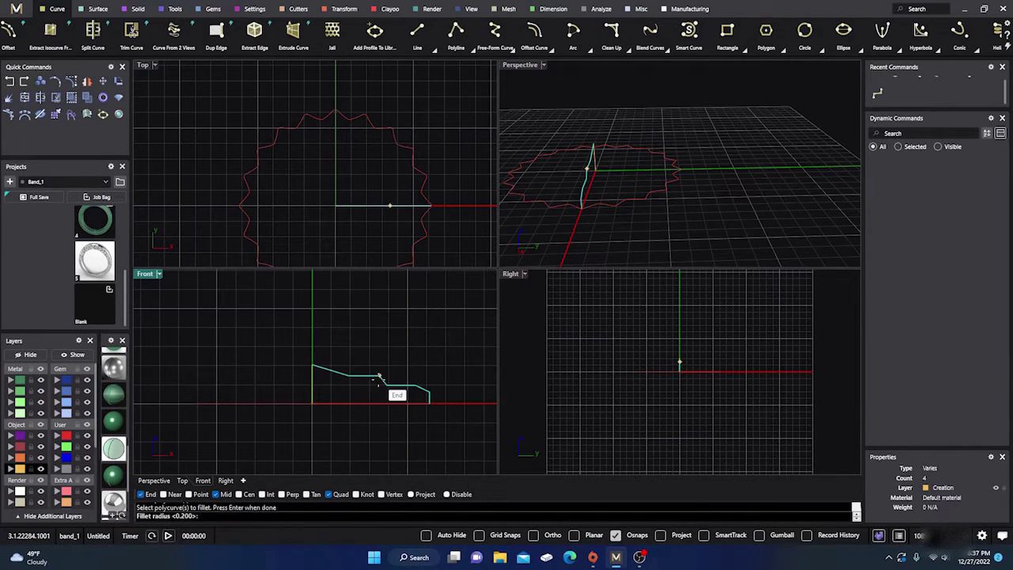
key("Return")
scroll(378, 383, "up", 3)
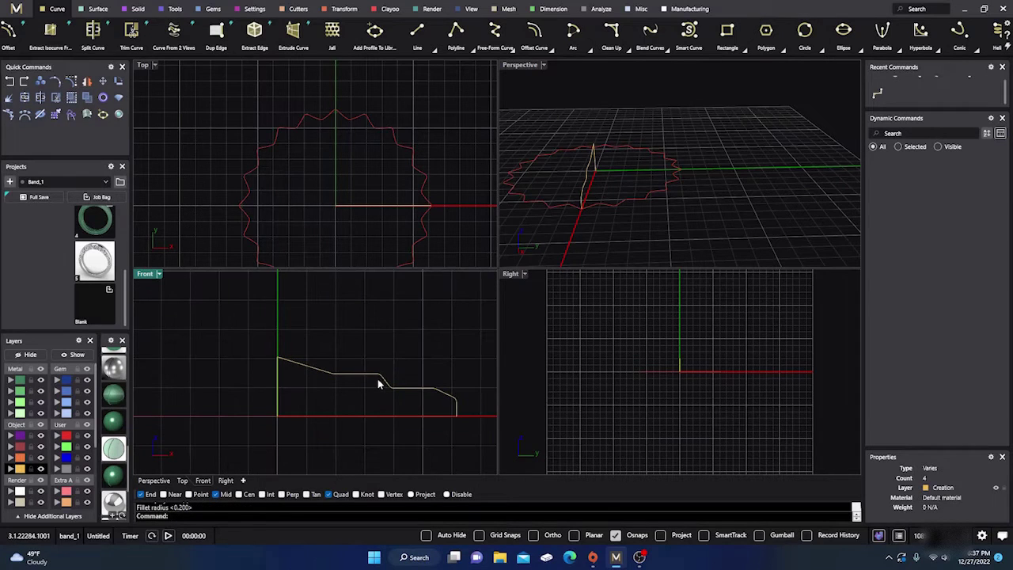
Step: Try a Rail Revolve of the filleted profile along the scalloped rail about the vertical line, and undo it
right_click_drag(509, 196, 615, 207)
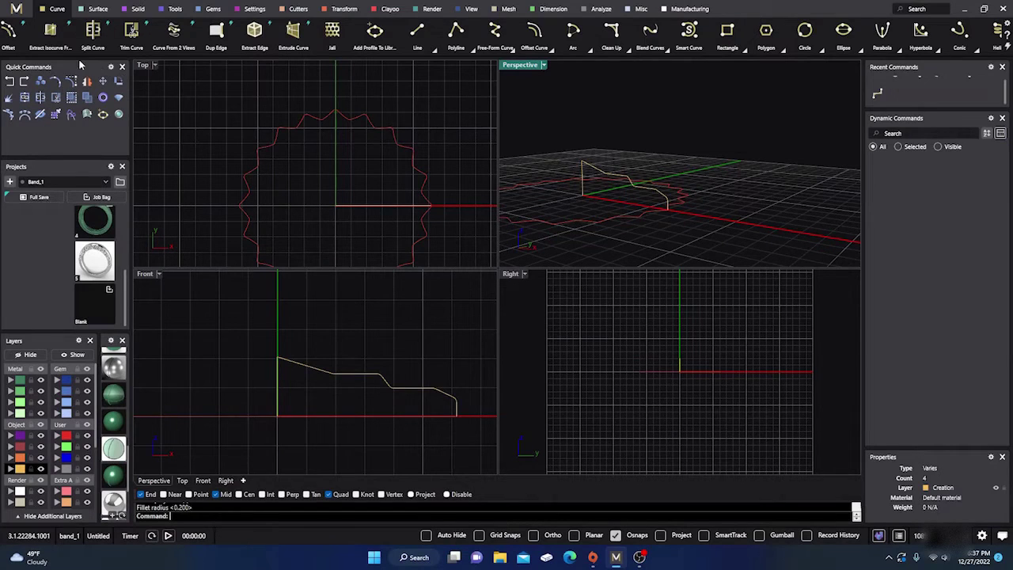
left_click(95, 9)
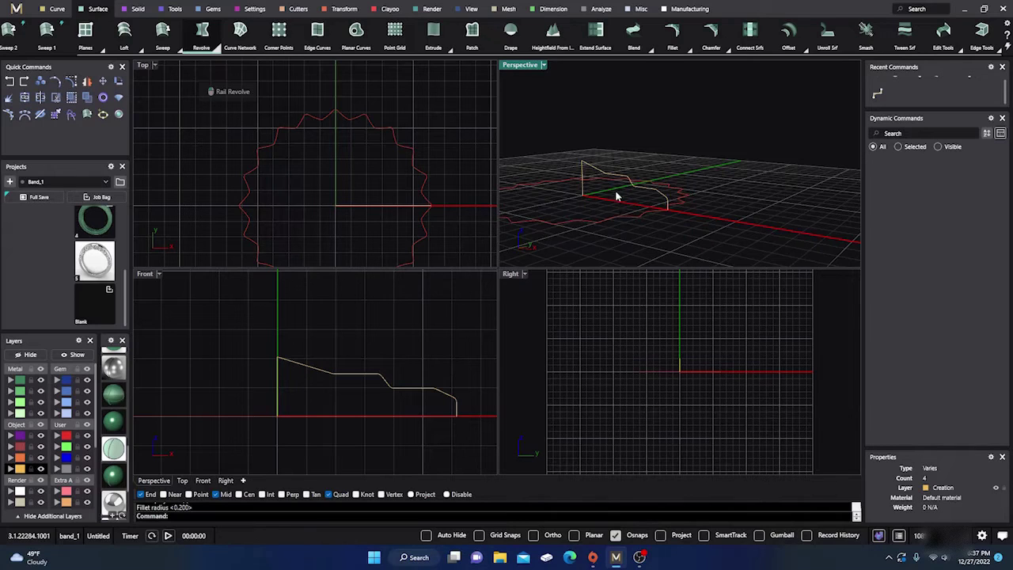
right_click_drag(617, 196, 632, 210)
left_click(654, 208)
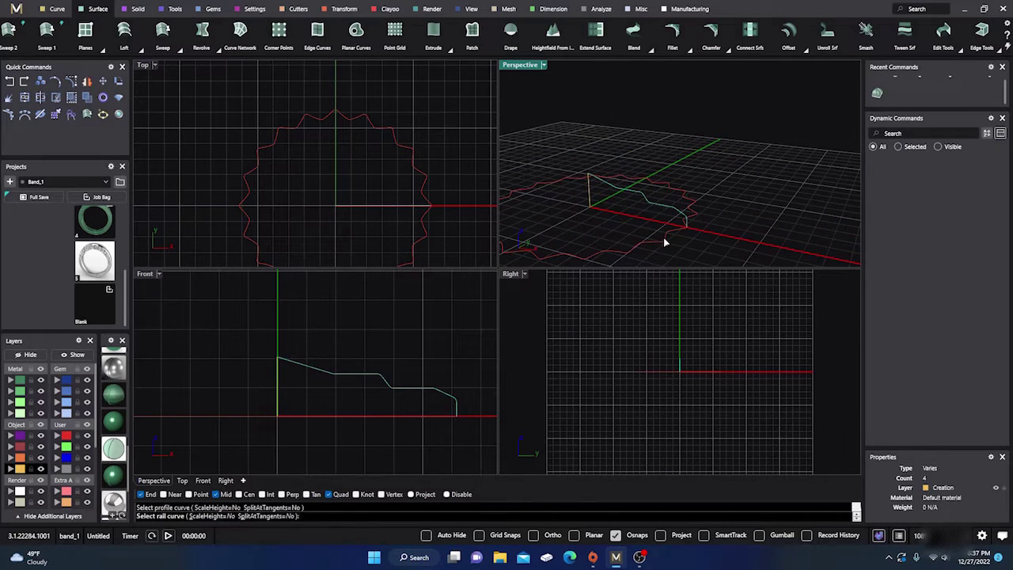
left_click(665, 241)
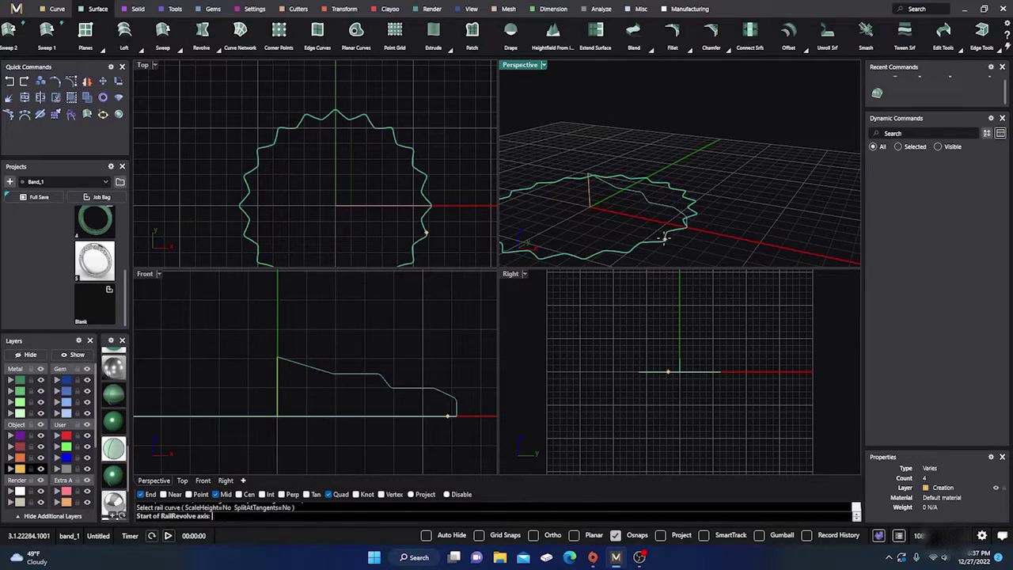
left_click(599, 212)
left_click(588, 181)
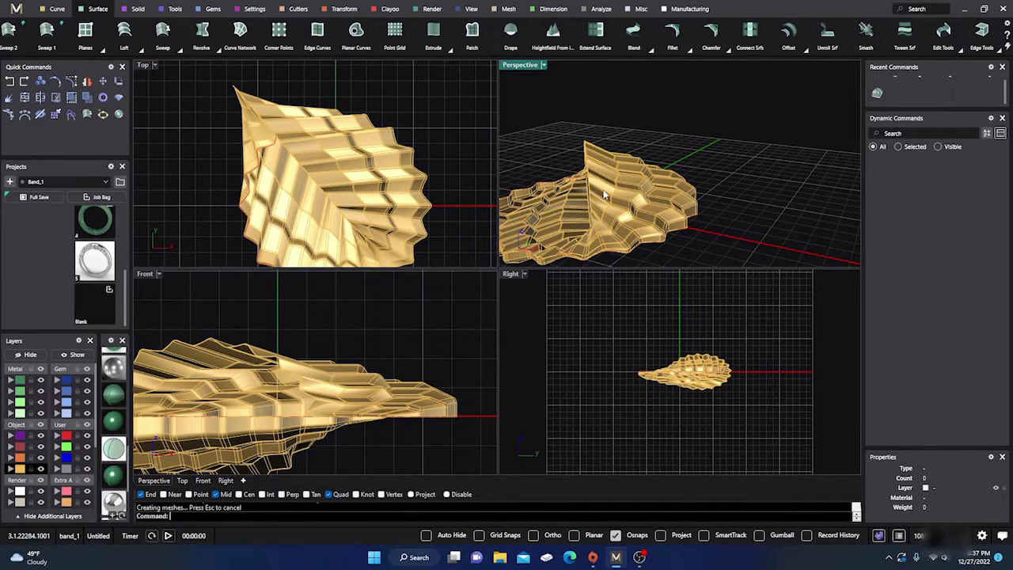
left_click(10, 83)
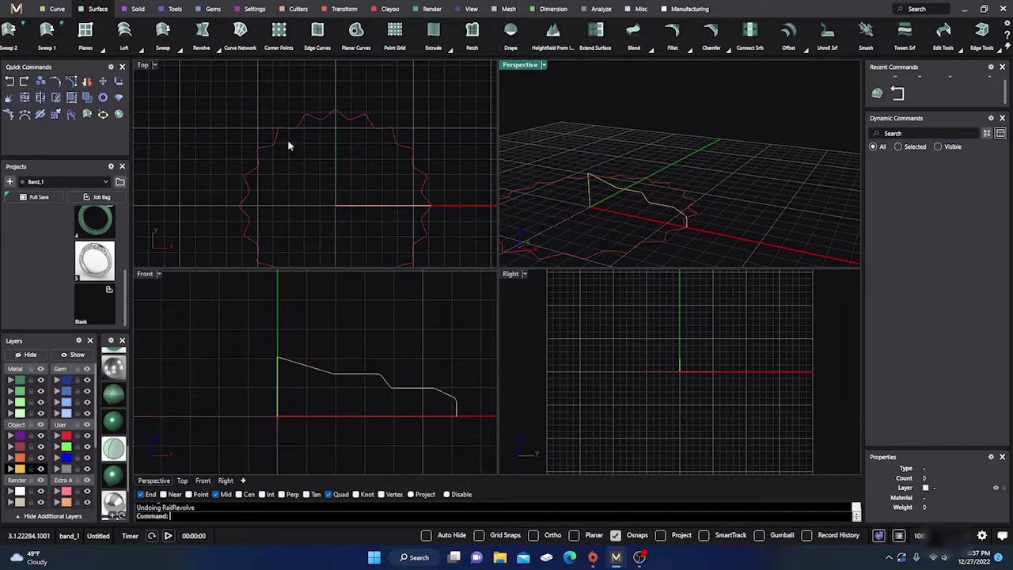
Step: Repeat Rail Revolve with the filleted profile, scalloped rail and vertical line from base to top as axis, and inspect the surface in an enlarged Perspective view
right_click(647, 224)
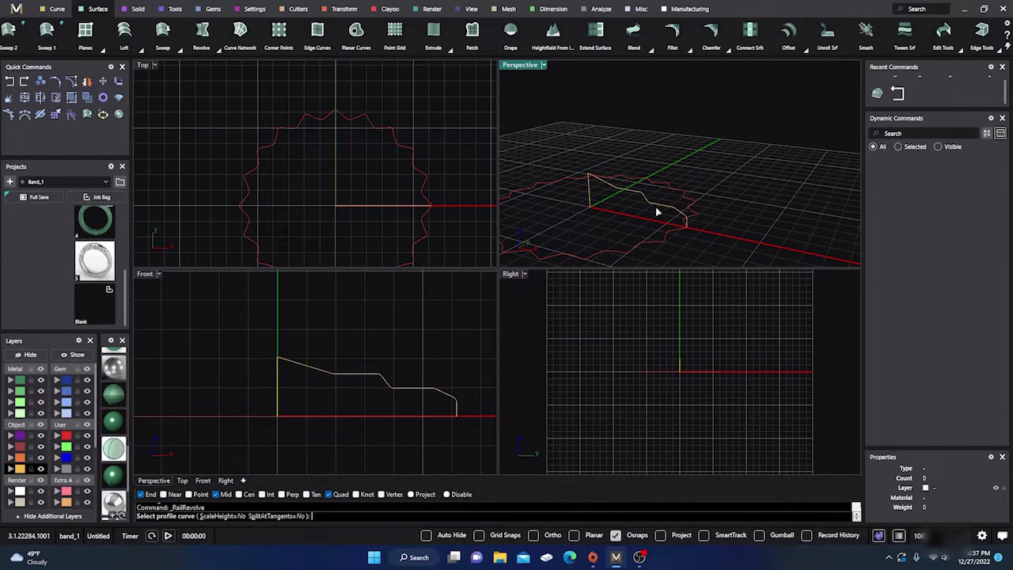
left_click(657, 211)
left_click(666, 235)
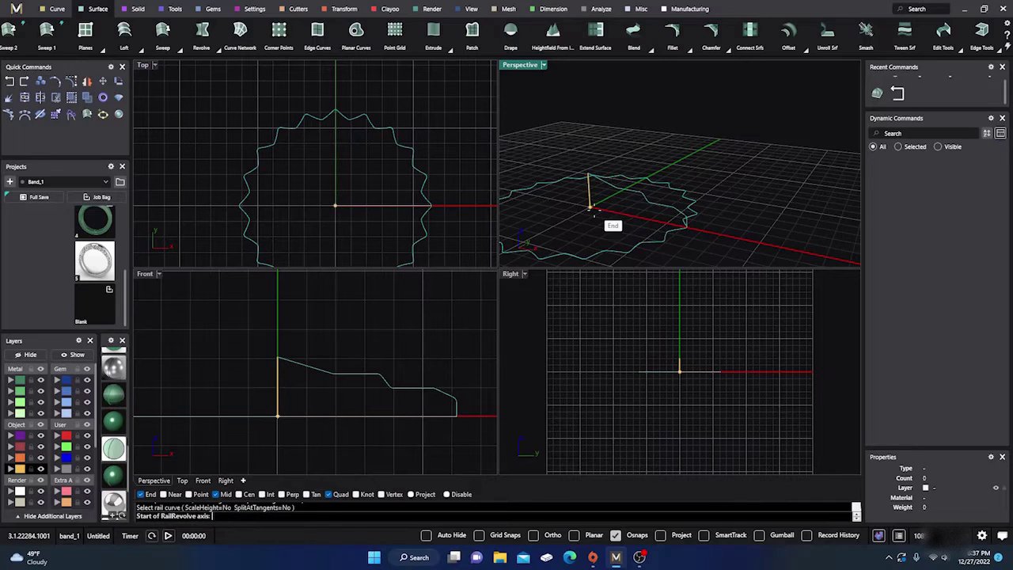
left_click(590, 207)
left_click(590, 176)
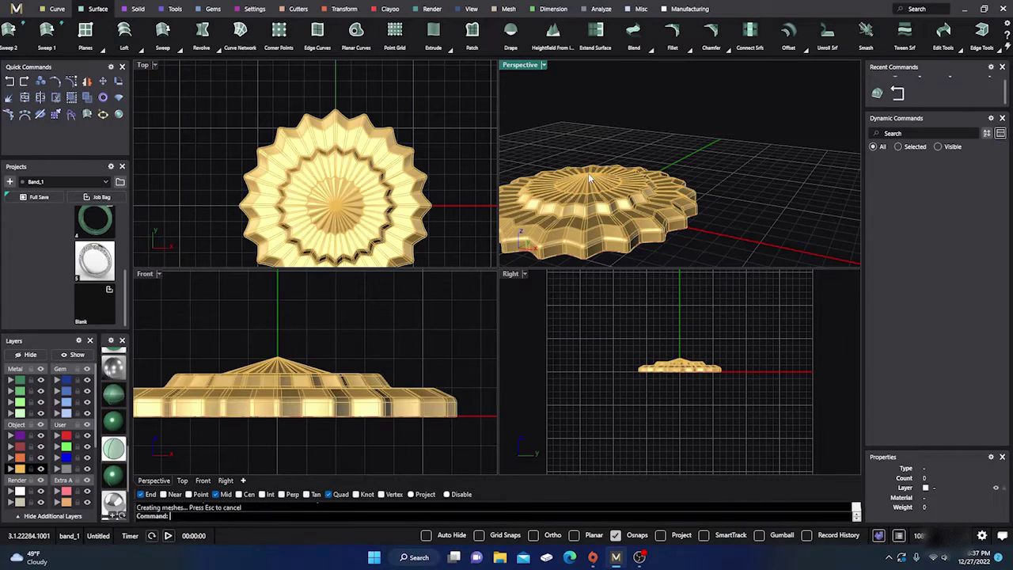
double_click(520, 65)
right_click_drag(559, 103, 622, 281)
scroll(558, 302, "up", 6)
right_click_drag(569, 312, 375, 242)
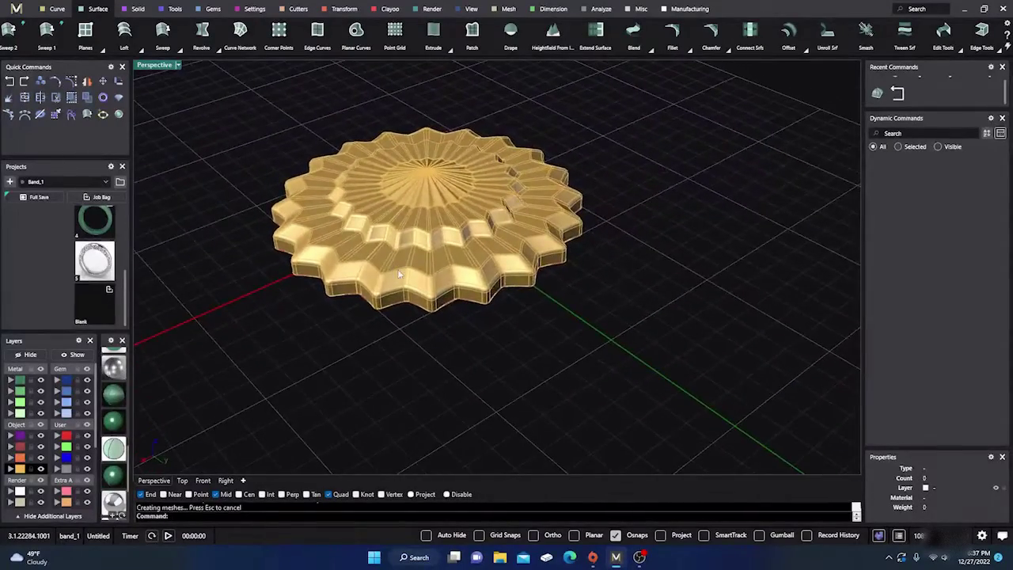
Step: Delete the stepped revolved surface, keeping the profile, rail and axis curves
scroll(374, 242, "up", 4)
left_click(385, 252)
key("Delete")
scroll(414, 279, "down", 3)
right_click_drag(430, 297, 551, 283)
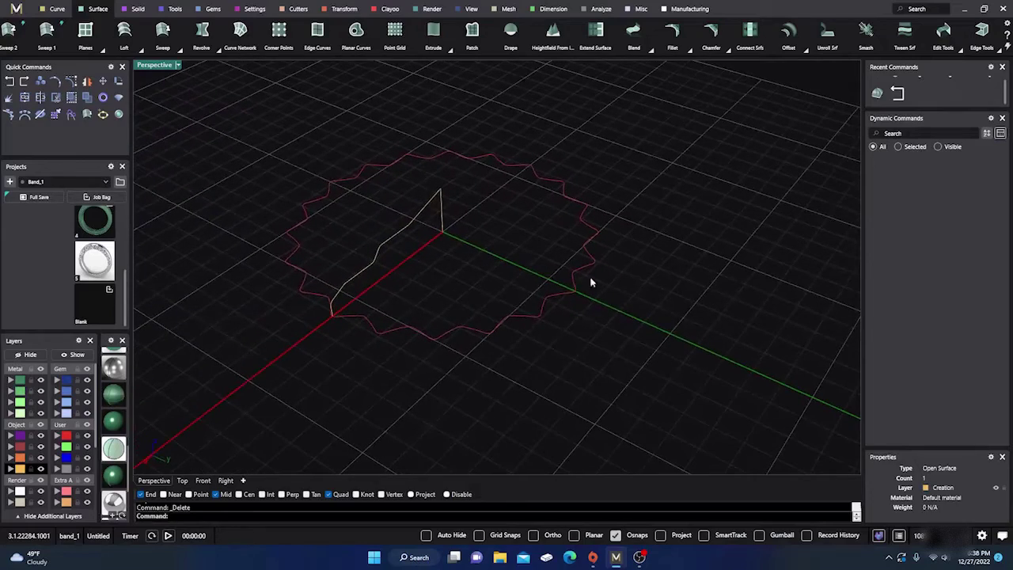
Step: Enable history recording and display the control points of the filleted profile curve
left_click(807, 536)
right_click_drag(547, 387, 414, 264)
left_click(415, 259, "shift")
left_click(73, 83)
scroll(396, 278, "up", 4)
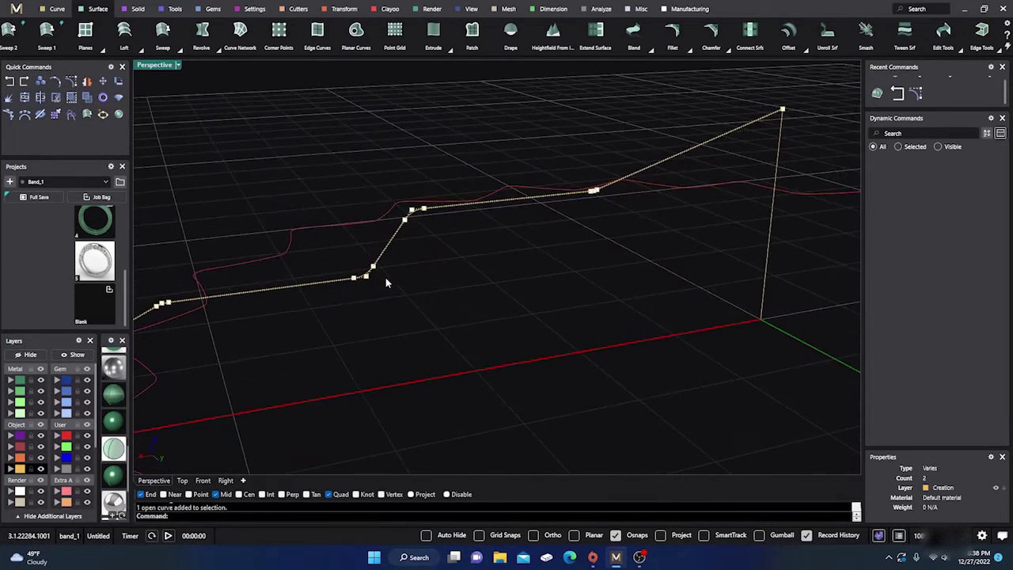
Step: Run the What command on the profile curve to examine its object description, and close the report
scroll(412, 284, "down", 2)
left_click(467, 247)
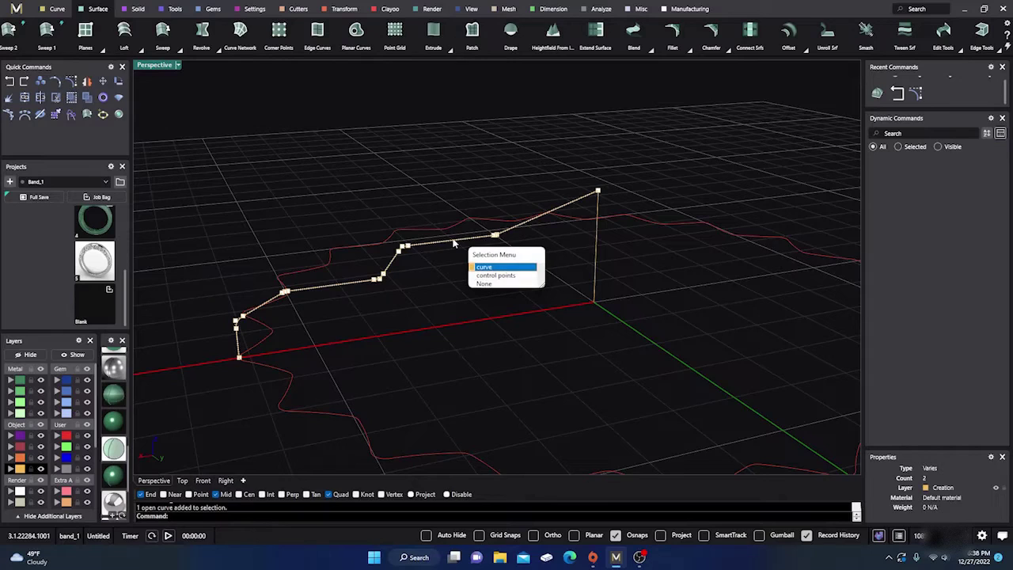
left_click(484, 268)
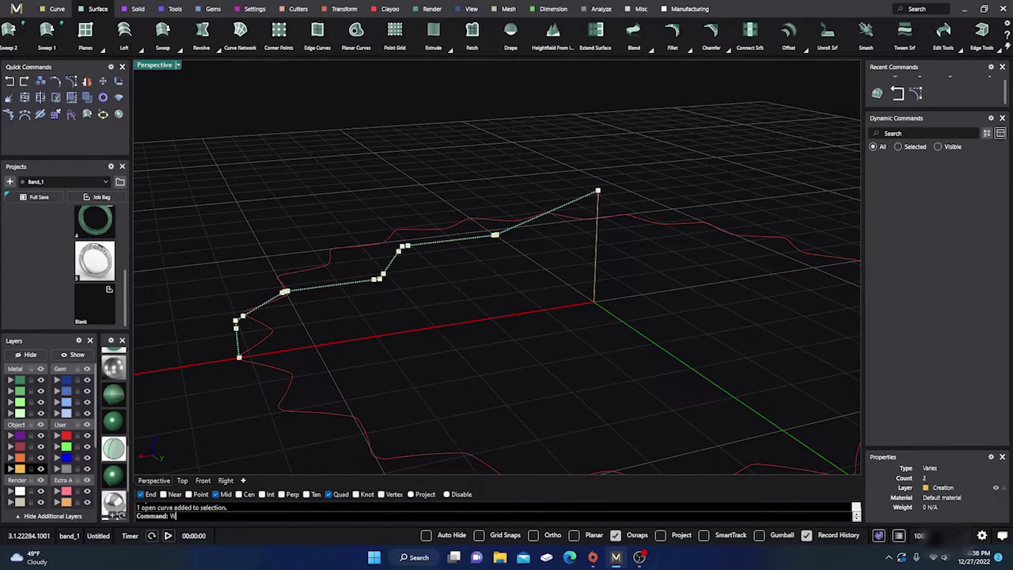
key("Return")
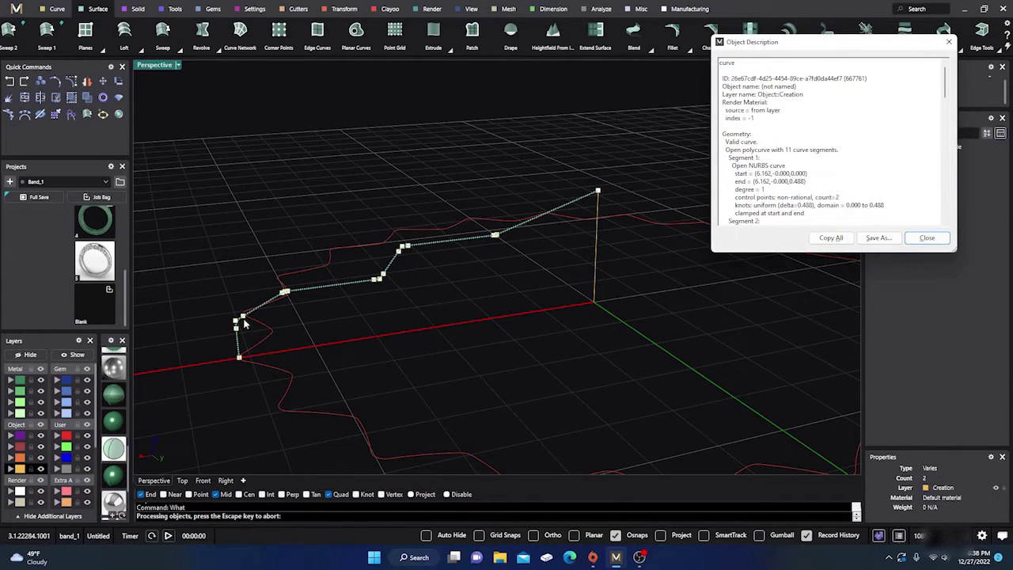
left_click(937, 242)
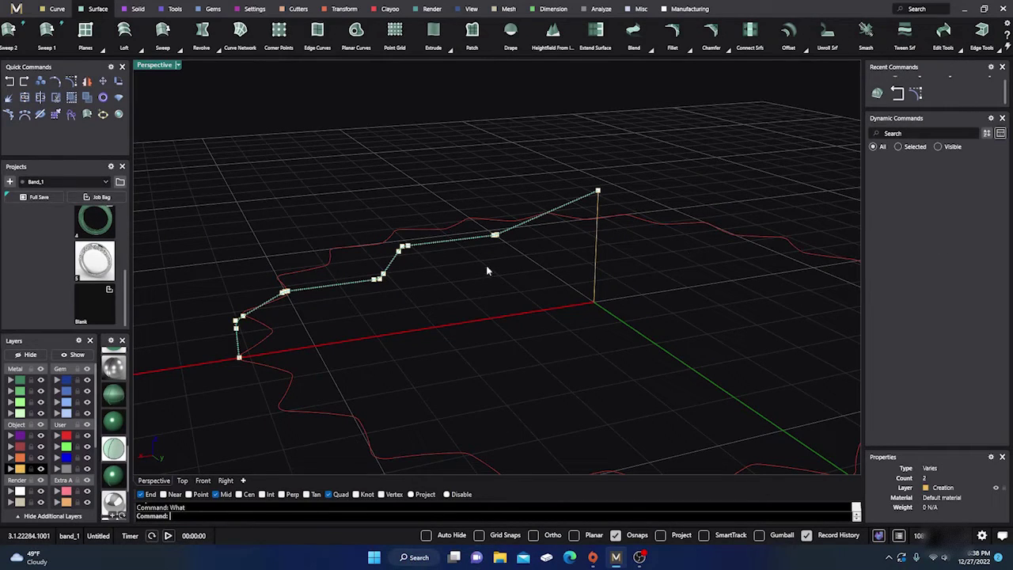
scroll(350, 207, "down", 2)
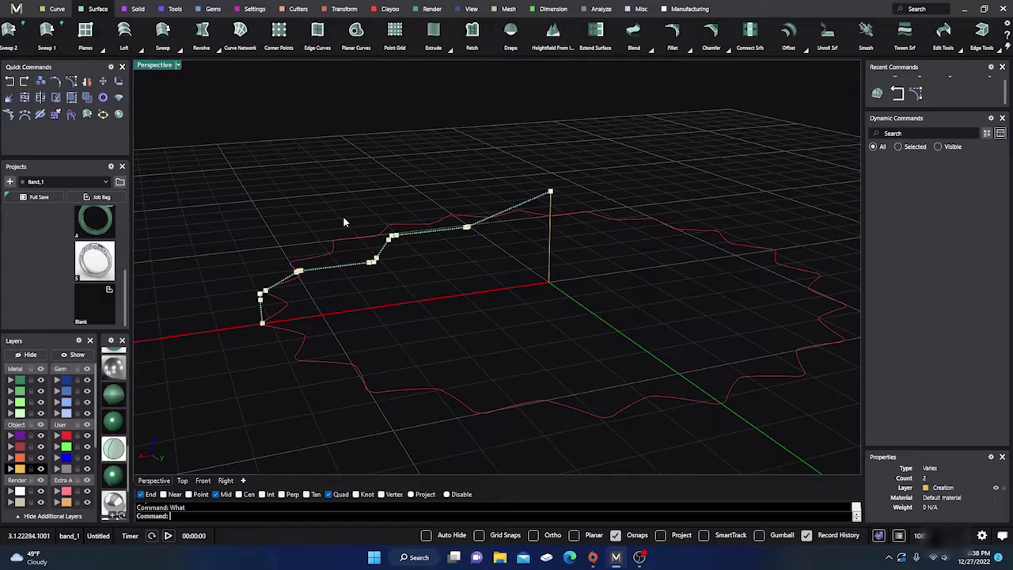
Step: Rail Revolve the filleted profile along the scalloped rail, with history recorded, using the vertical line from base to top as axis
left_click(345, 217)
right_click_drag(347, 214, 564, 213)
scroll(456, 207, "down", 3)
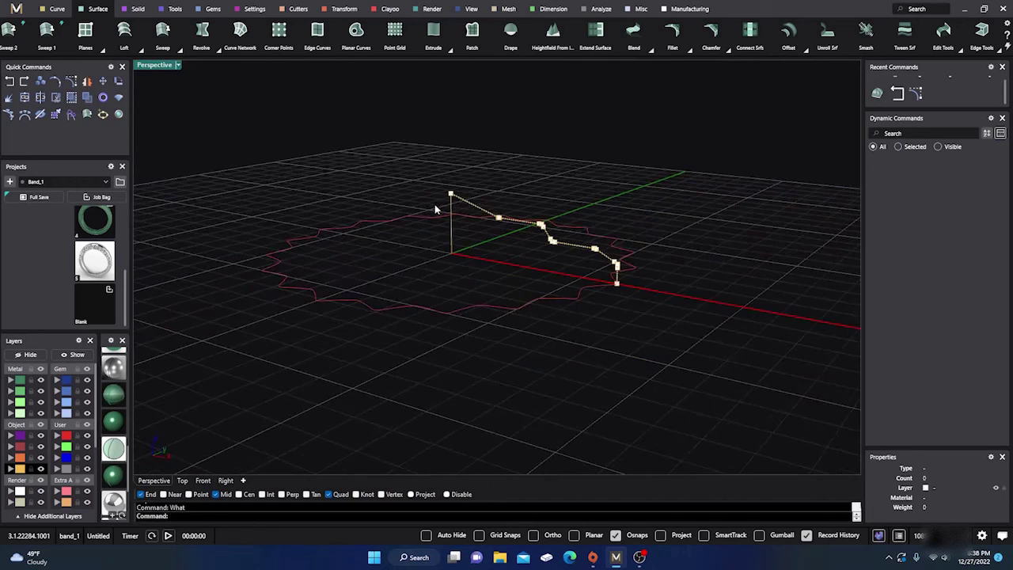
left_click(217, 49)
left_click(205, 74)
left_click(489, 217)
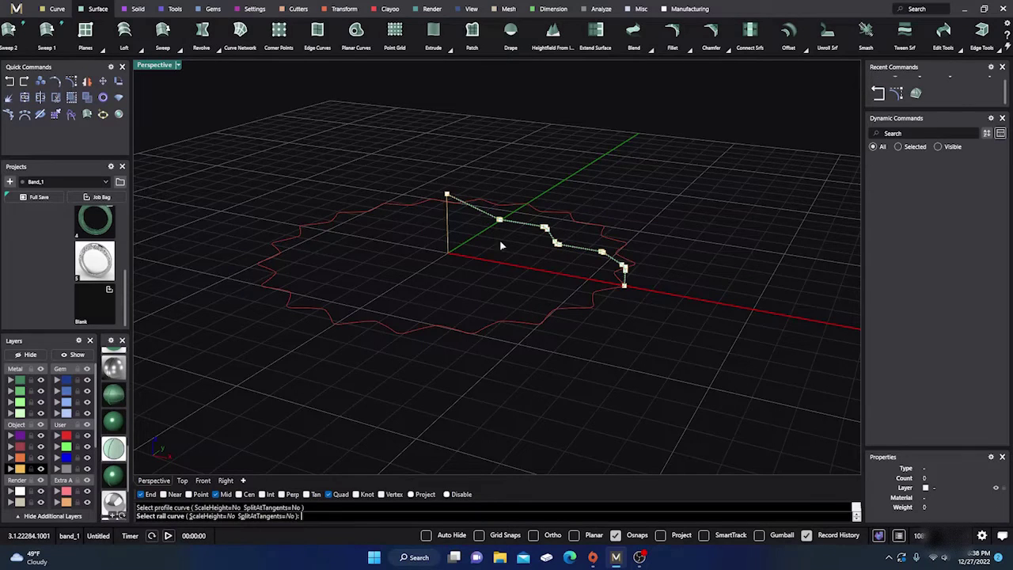
left_click(590, 311)
left_click(448, 254)
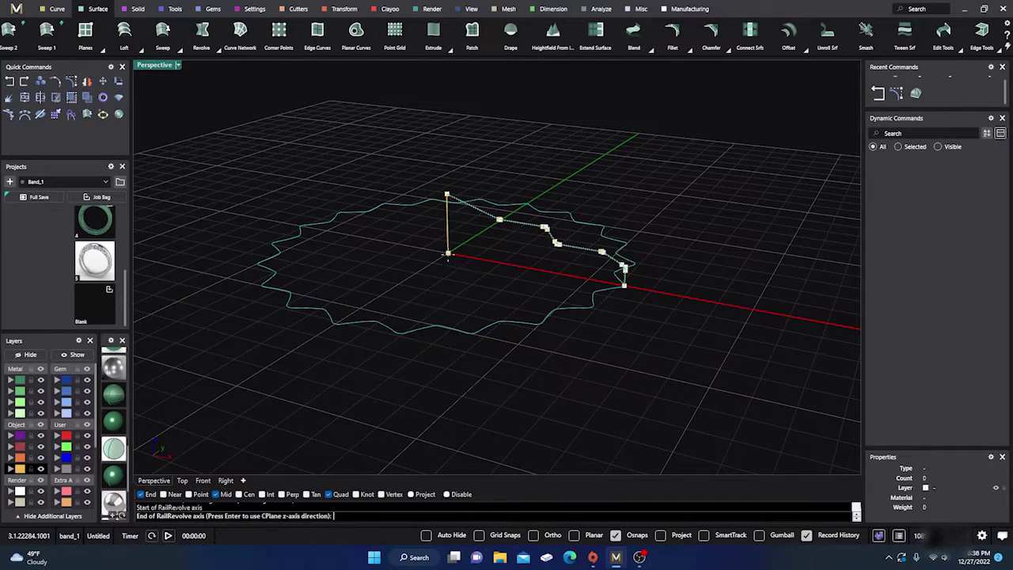
left_click(447, 195)
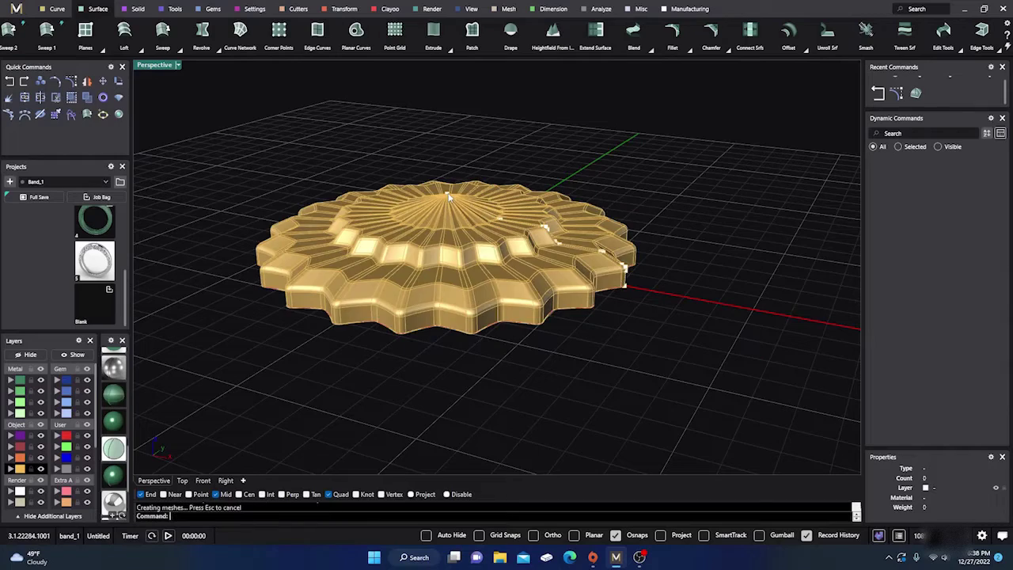
Step: Inspect the fluted stepped surface and move it to the Metal 01 layer
right_click_drag(568, 381, 582, 401)
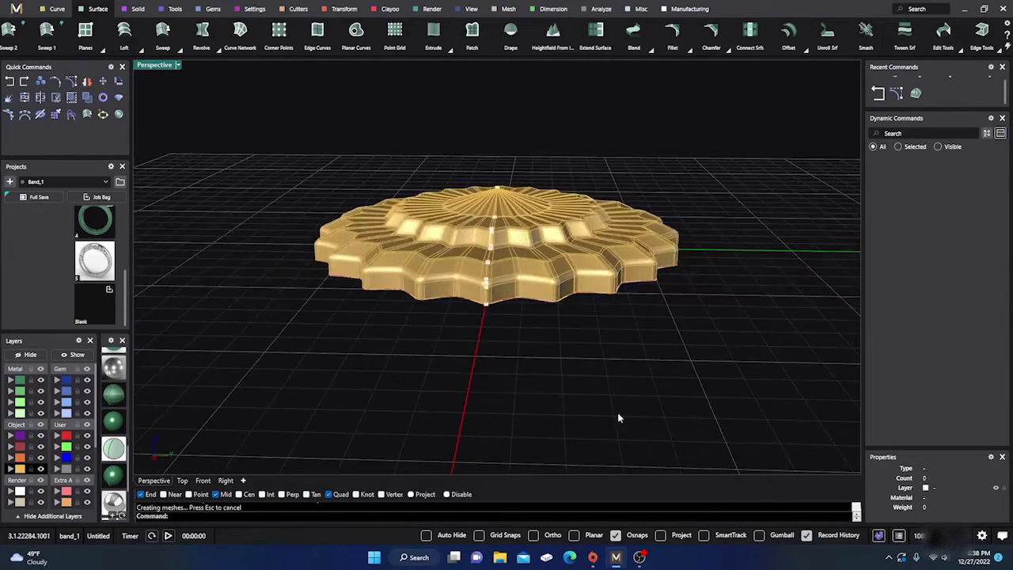
right_click_drag(668, 426, 541, 396)
scroll(425, 248, "up", 5)
scroll(426, 247, "up", 2)
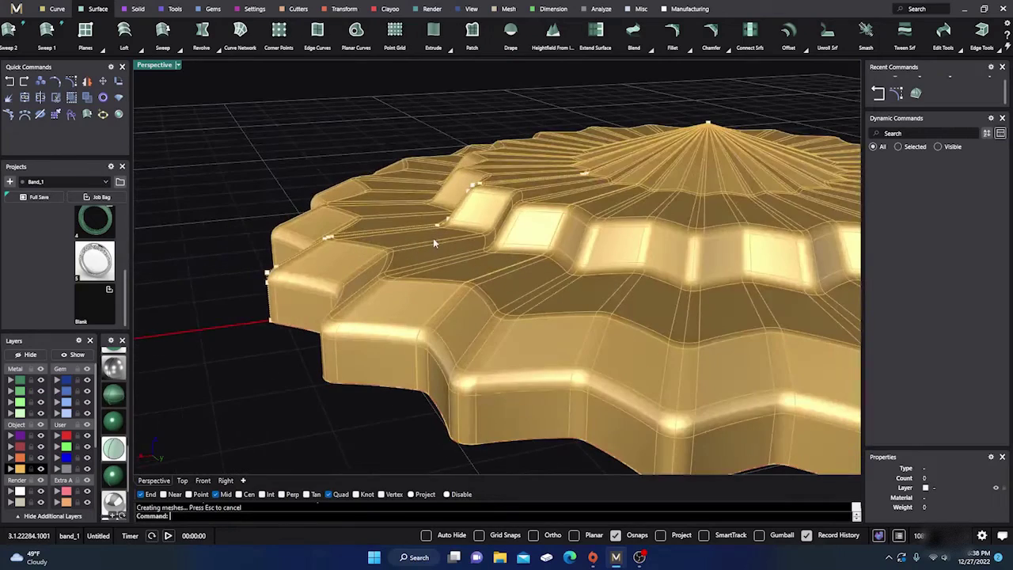
right_click_drag(331, 275, 346, 281)
left_click(355, 298)
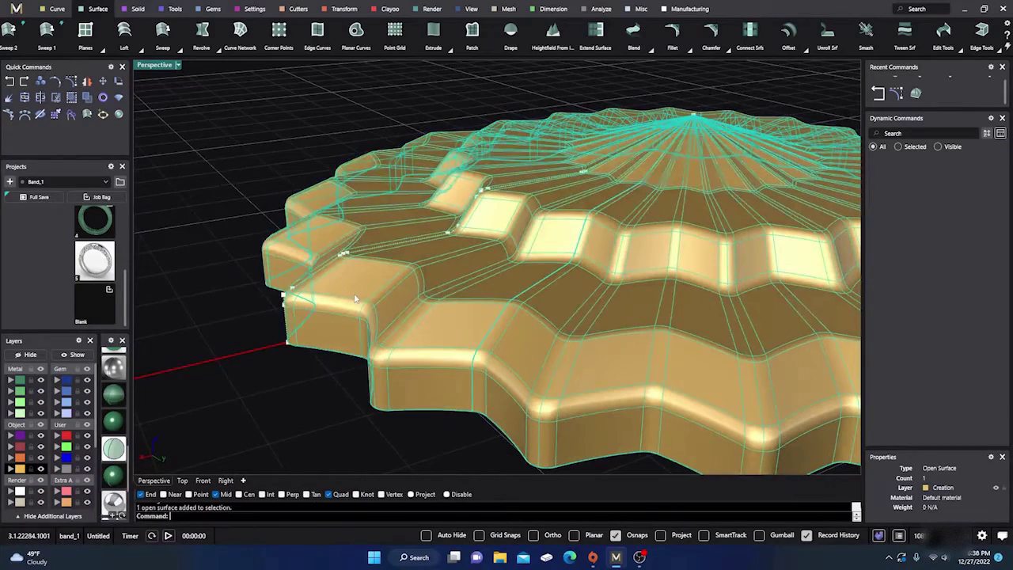
left_click(10, 381)
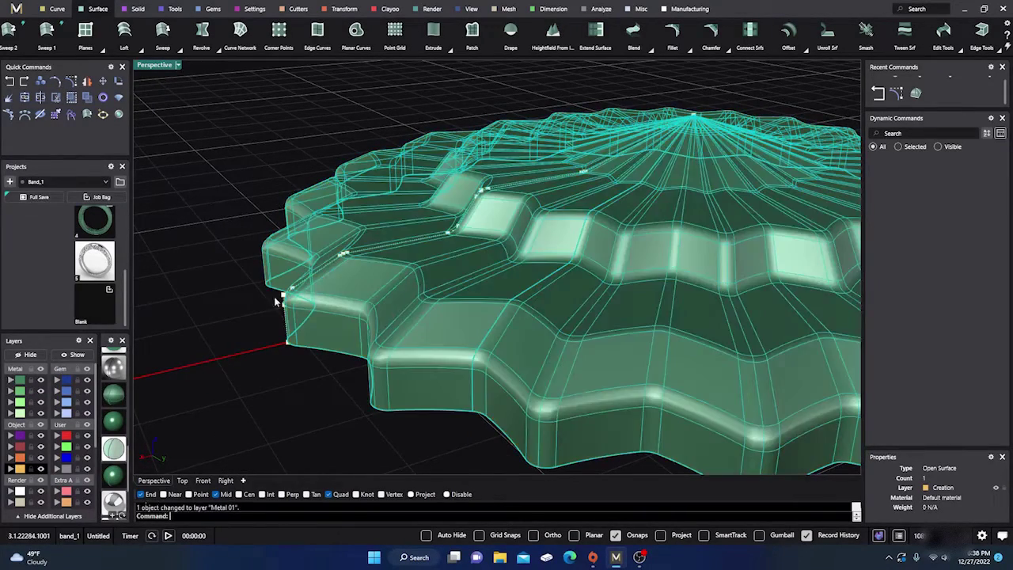
left_click(344, 380)
Step: Delete the middle control point of the profile's fillet where the outer slope meets the lower flat step
right_click_drag(345, 380, 353, 343)
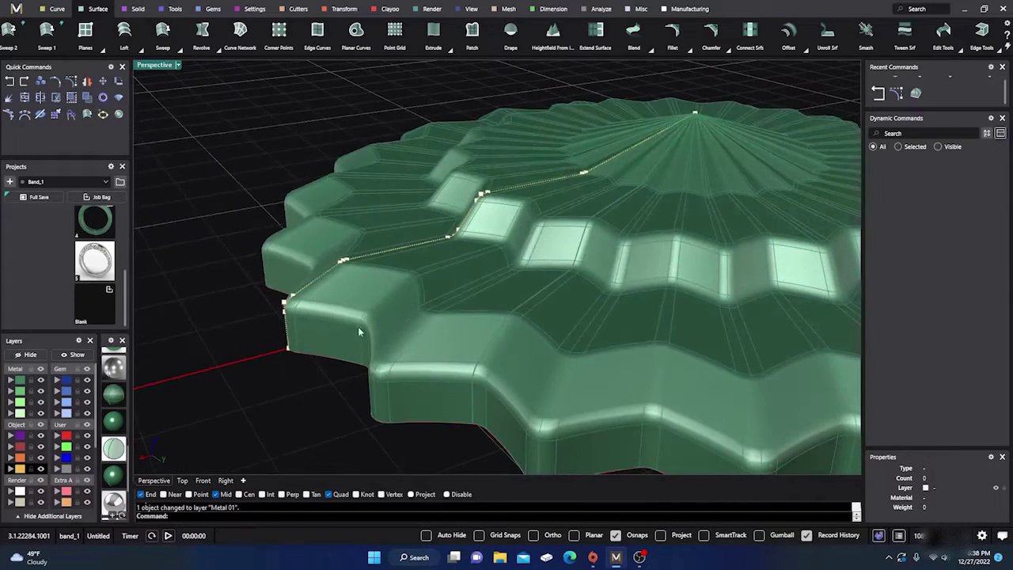
scroll(346, 274, "up", 8)
left_click(316, 218)
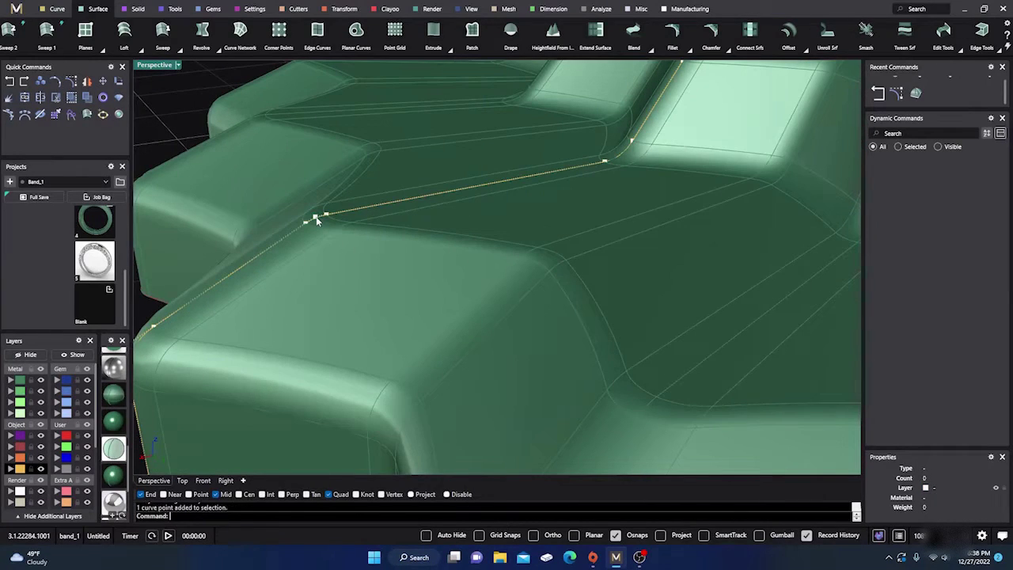
key("Delete")
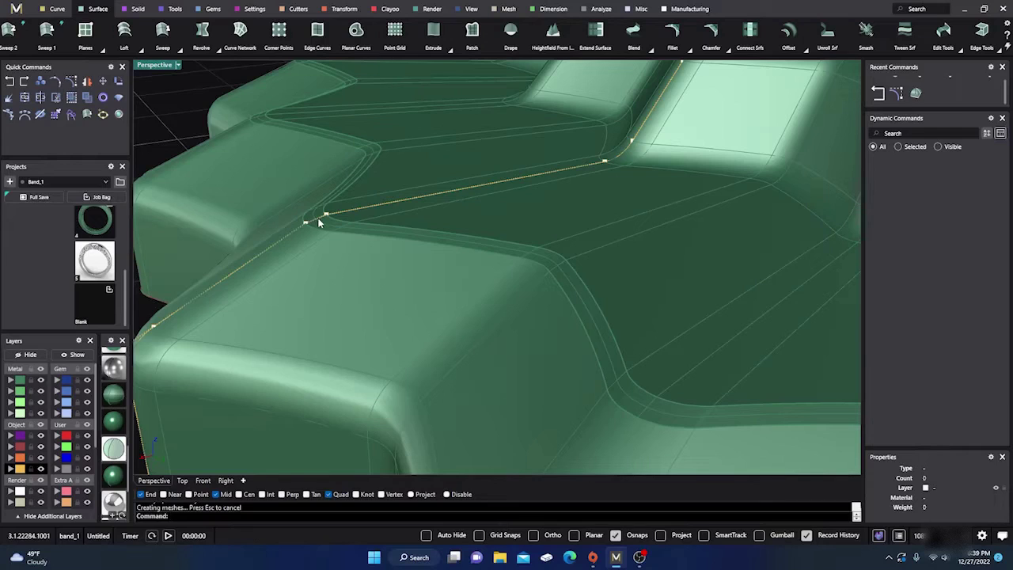
Step: Turn on the Gumball and try raising the profile point at the lower flat step's outer edge, undoing the move and the preceding point deletion
left_click(327, 219)
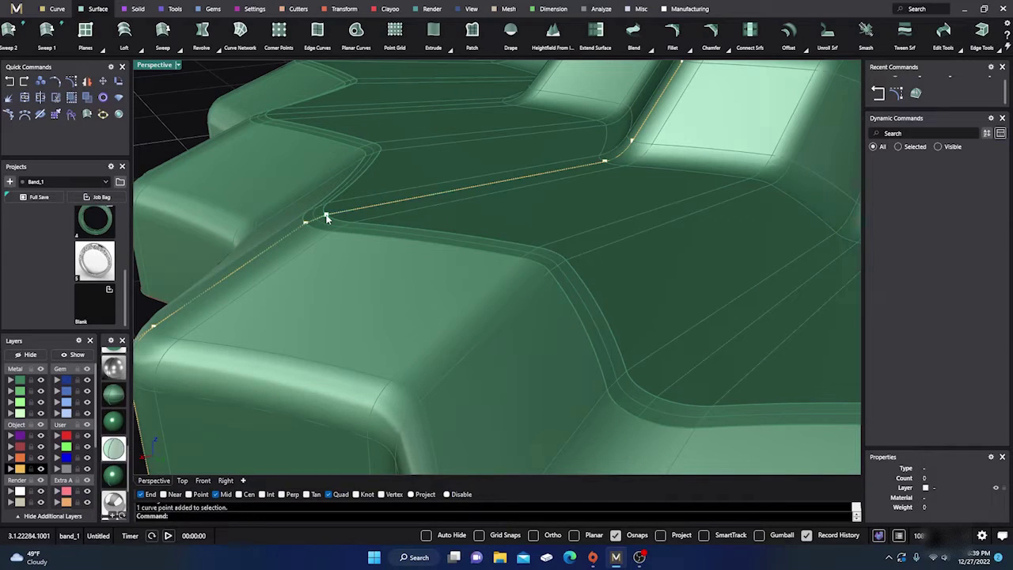
left_click(760, 535)
left_click_drag(323, 180, 322, 149)
scroll(354, 212, "down", 3)
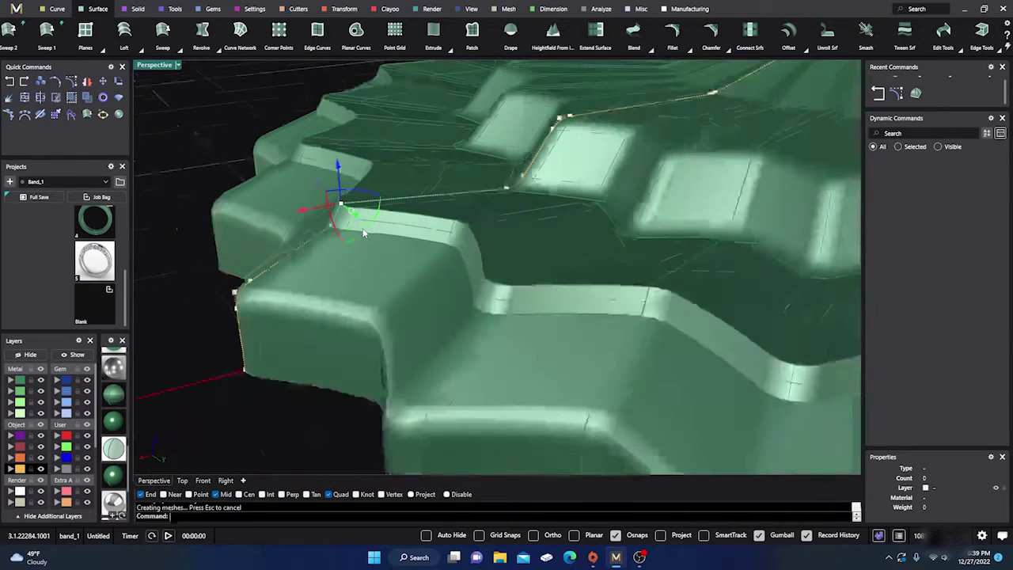
left_click(11, 82)
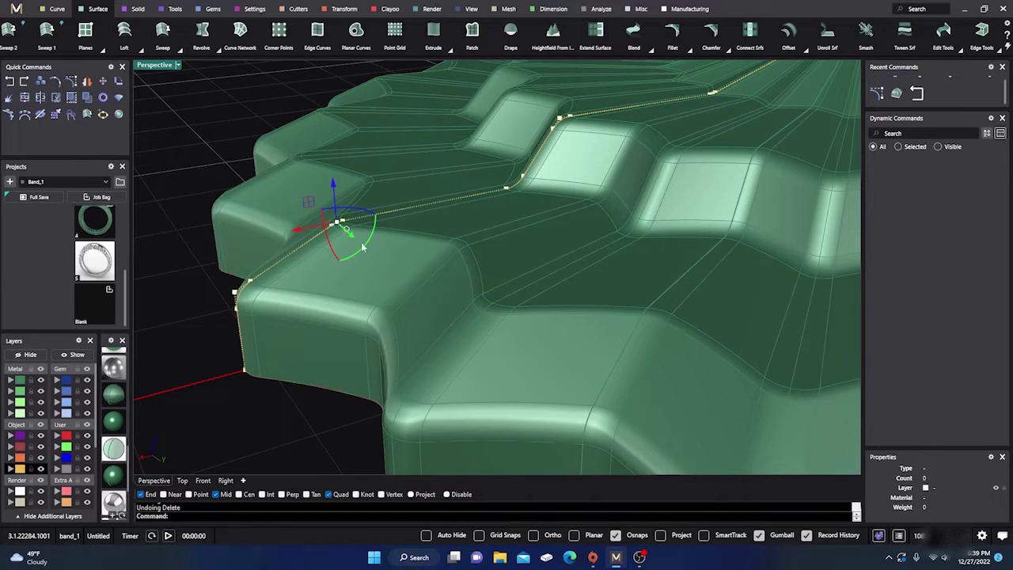
Step: Raise the profile control point where the outer slope's fillet meets the lower flat step, forming a raised ridge
scroll(331, 253, "up", 5)
left_click(392, 212)
left_click_drag(395, 214, 388, 148)
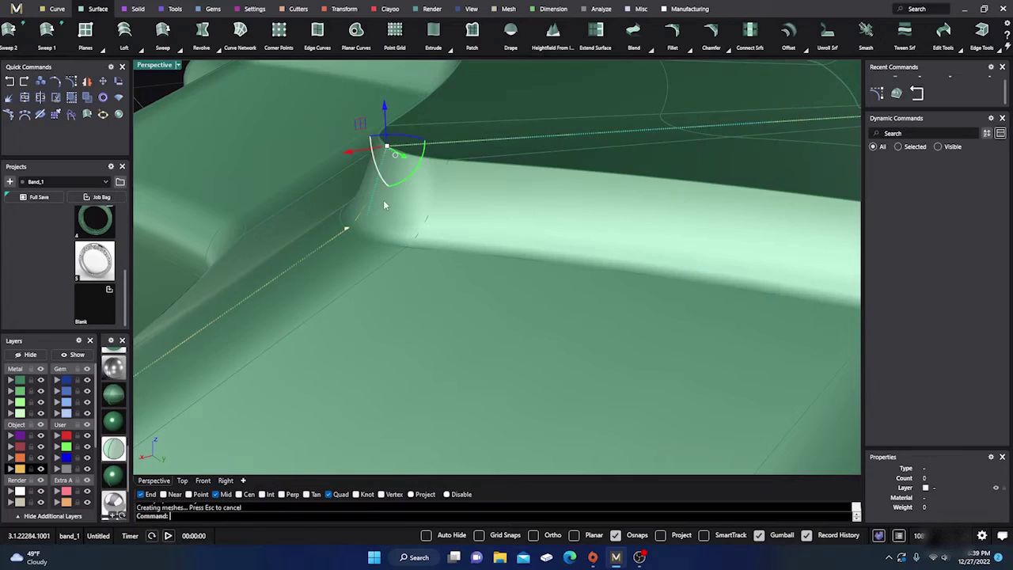
scroll(388, 192, "down", 6)
right_click_drag(395, 228, 366, 252)
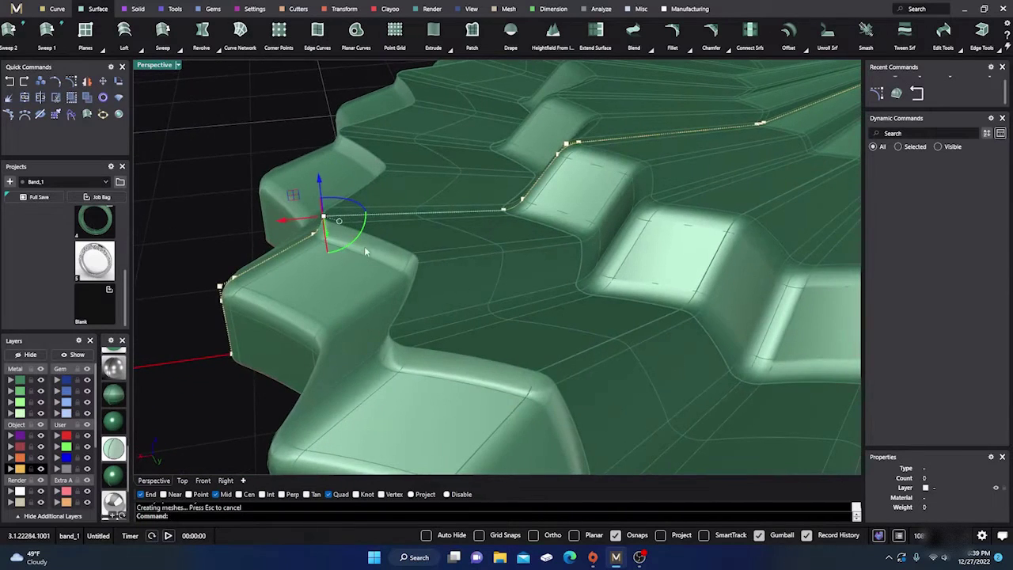
Step: Move the control point at the inner end of the lower flat step outward along X to about the middle of the step
scroll(513, 214, "up", 3)
left_click(495, 211)
left_click_drag(503, 215, 342, 212)
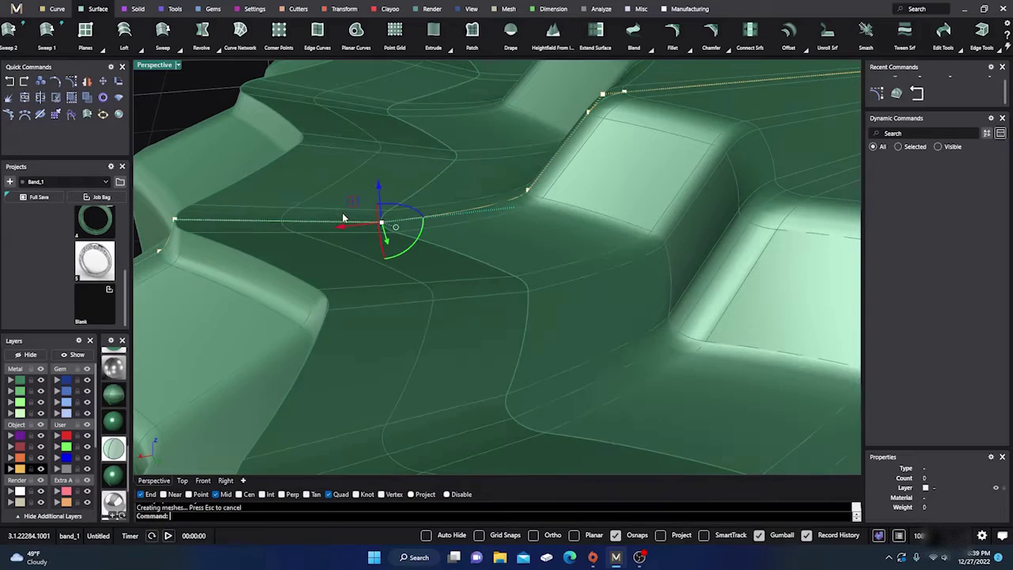
scroll(348, 217, "down", 5)
right_click_drag(380, 269, 440, 293)
Step: Raise the fillet control point where the upper flat step meets the central fluted cone, forming a raised rim around the cone
scroll(487, 243, "up", 8)
scroll(486, 241, "down", 6)
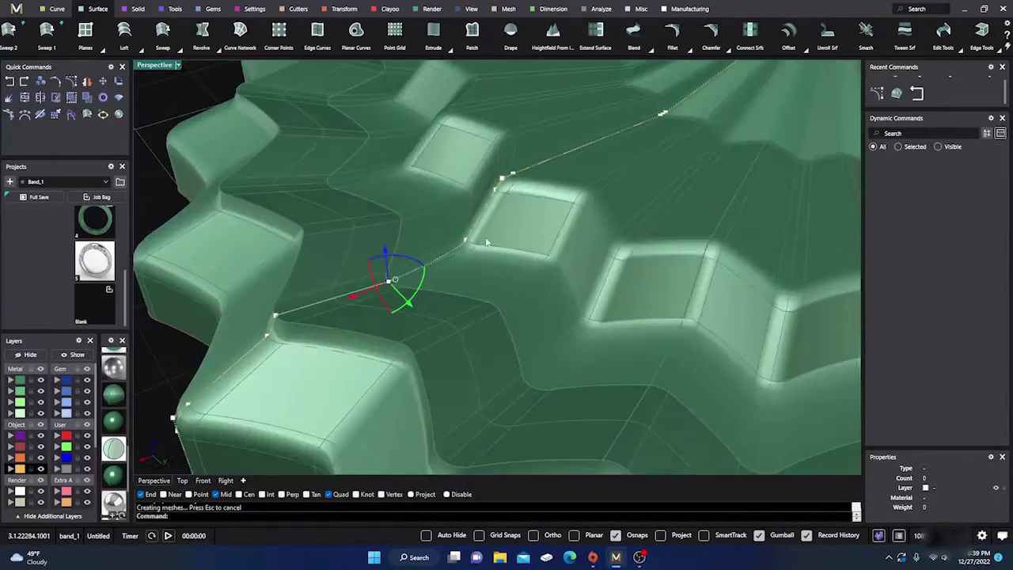
right_click_drag(521, 241, 482, 244)
scroll(482, 244, "down", 5)
scroll(586, 188, "up", 6)
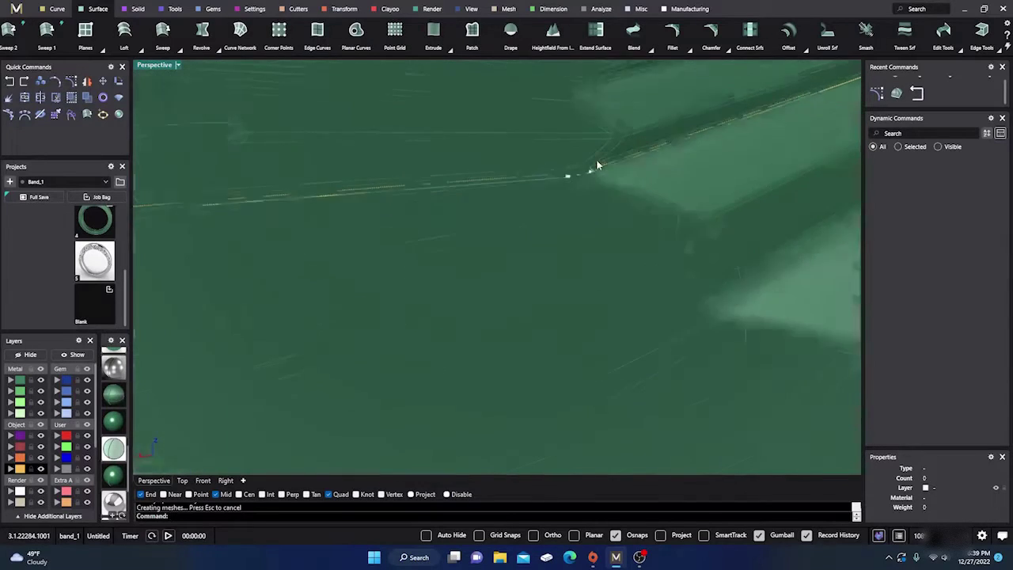
left_click(588, 178)
left_click_drag(590, 142, 592, 109)
scroll(506, 190, "down", 3)
scroll(482, 230, "down", 5)
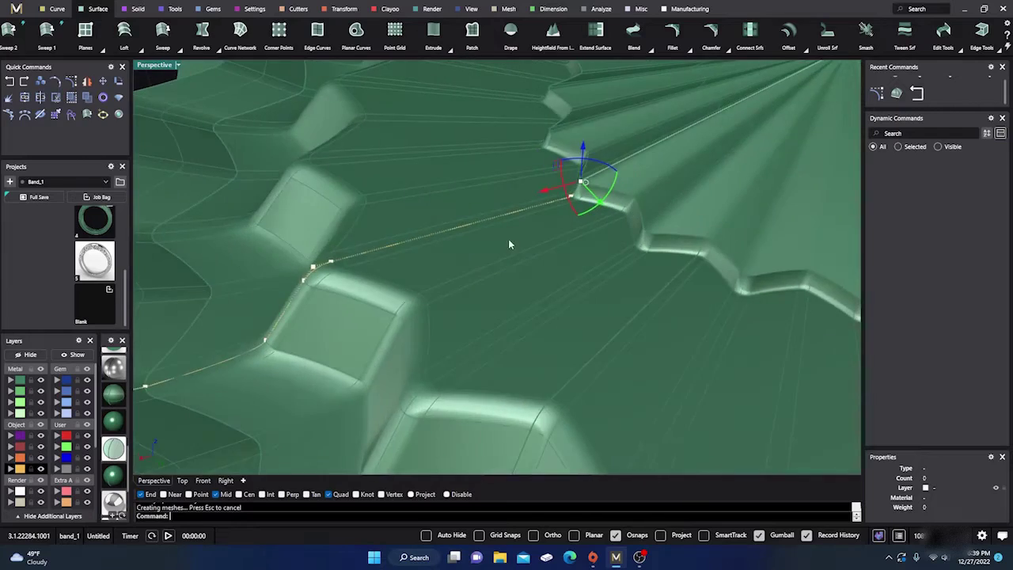
Step: Move the profile's outermost base control point outward along X so the outer wall flares
scroll(269, 301, "up", 6)
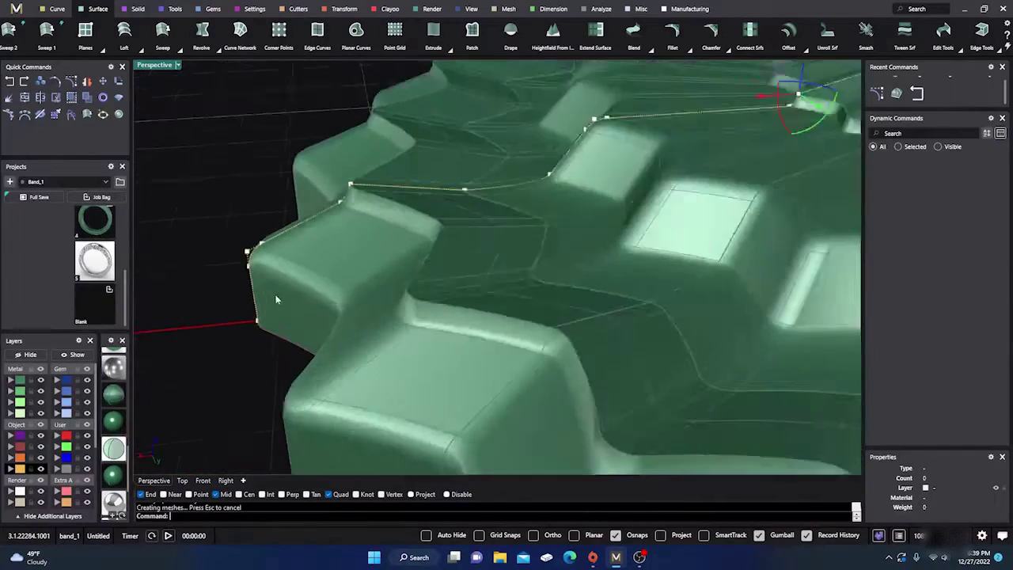
left_click(251, 332)
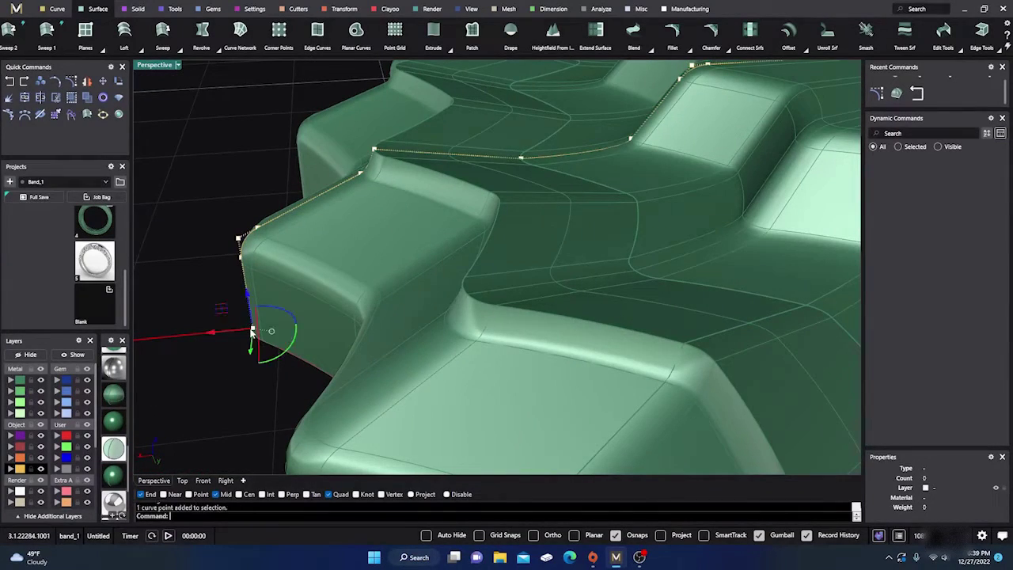
left_click_drag(215, 338, 144, 339)
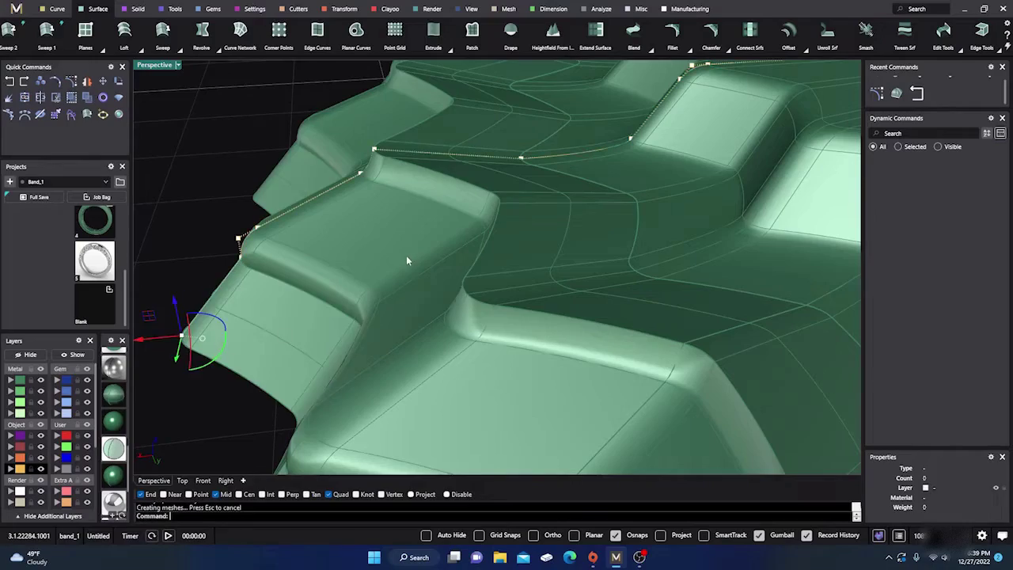
scroll(406, 260, "down", 8)
right_click_drag(406, 260, 333, 303)
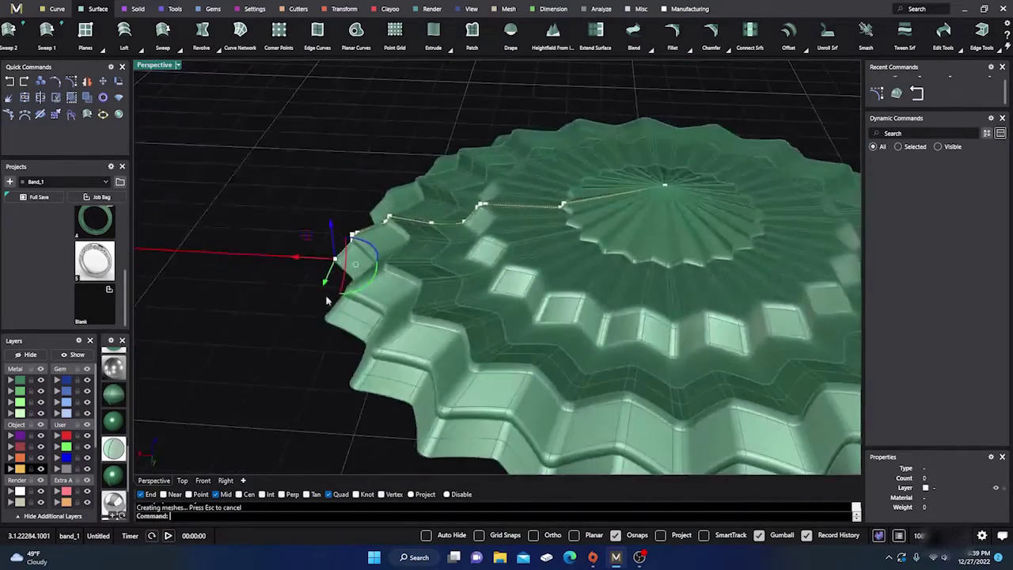
scroll(332, 303, "down", 5)
Step: Lower the profile's end control point at the center axis so the central cone becomes a fluted depression
scroll(464, 315, "up", 8)
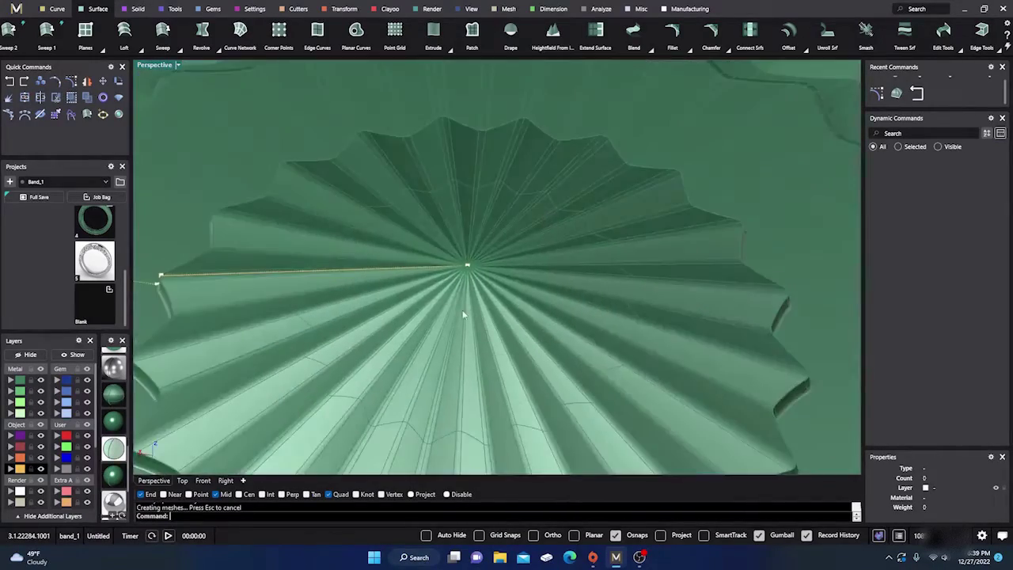
right_click_drag(464, 315, 471, 265)
left_click(486, 142)
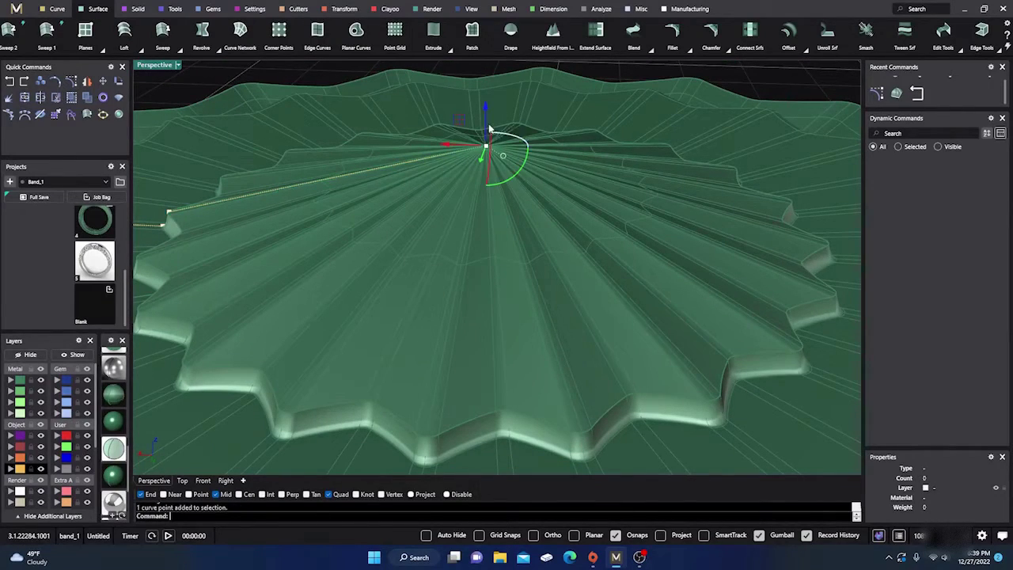
left_click_drag(482, 106, 486, 292)
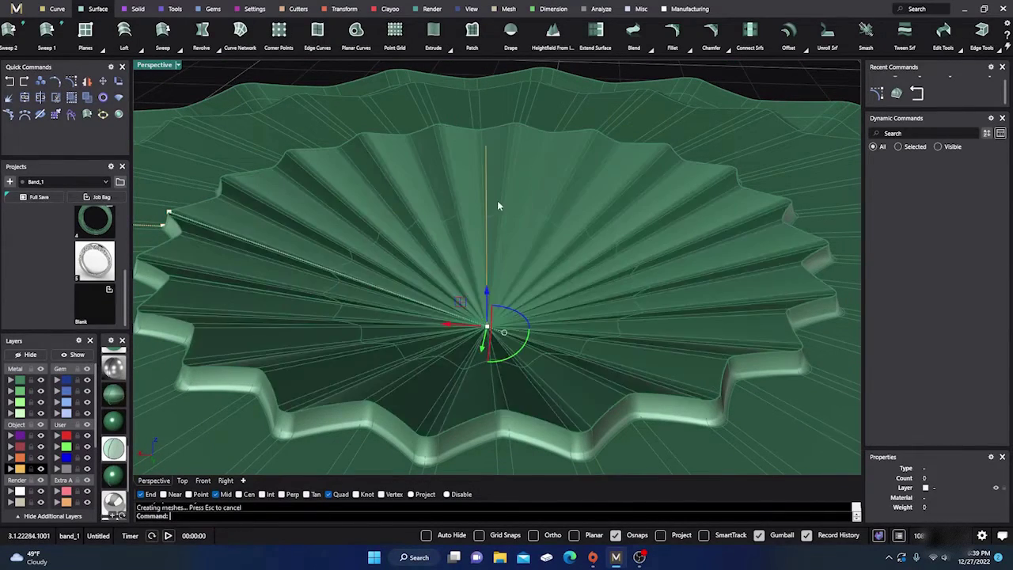
scroll(496, 210, "down", 8)
right_click_drag(496, 212, 539, 314)
left_click(756, 125)
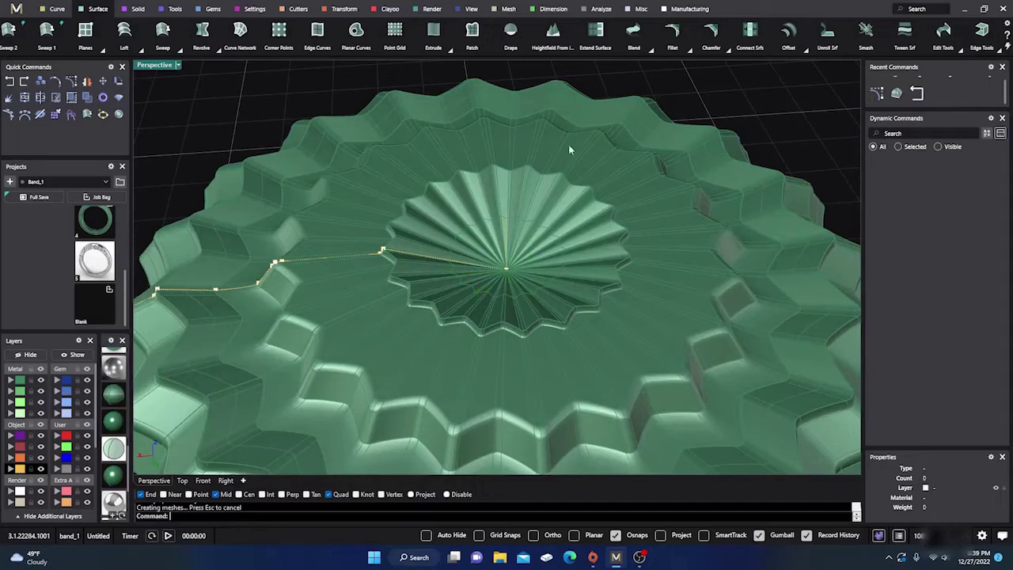
scroll(432, 201, "down", 5)
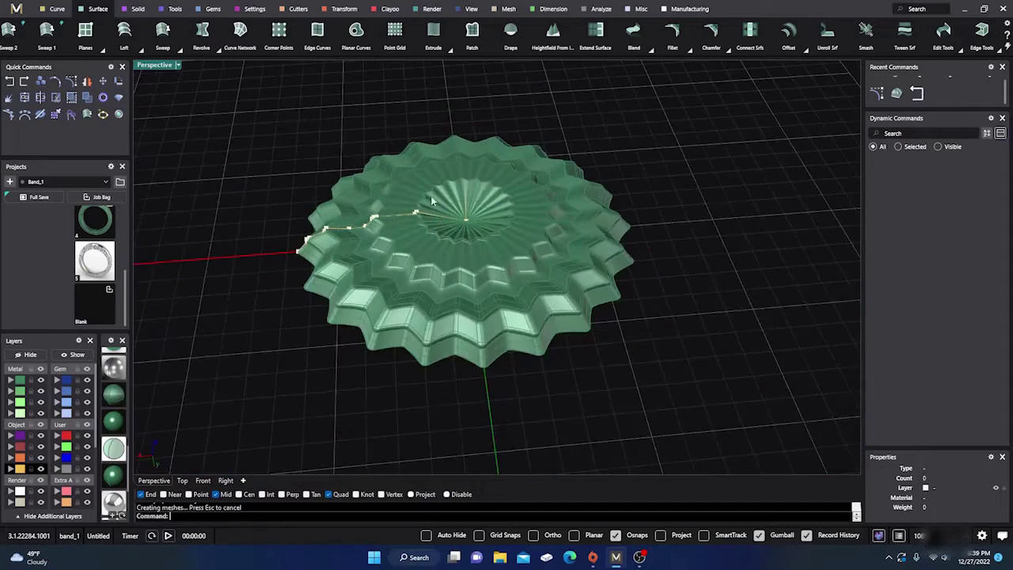
Step: Switch the viewport to the glossy shaded display without the dense isocurves
left_click(113, 475)
scroll(443, 266, "up", 3)
right_click_drag(438, 264, 392, 195)
Step: Move the upper control point of the central rim inward along X, toward the axis
scroll(392, 190, "up", 5)
scroll(381, 131, "up", 3)
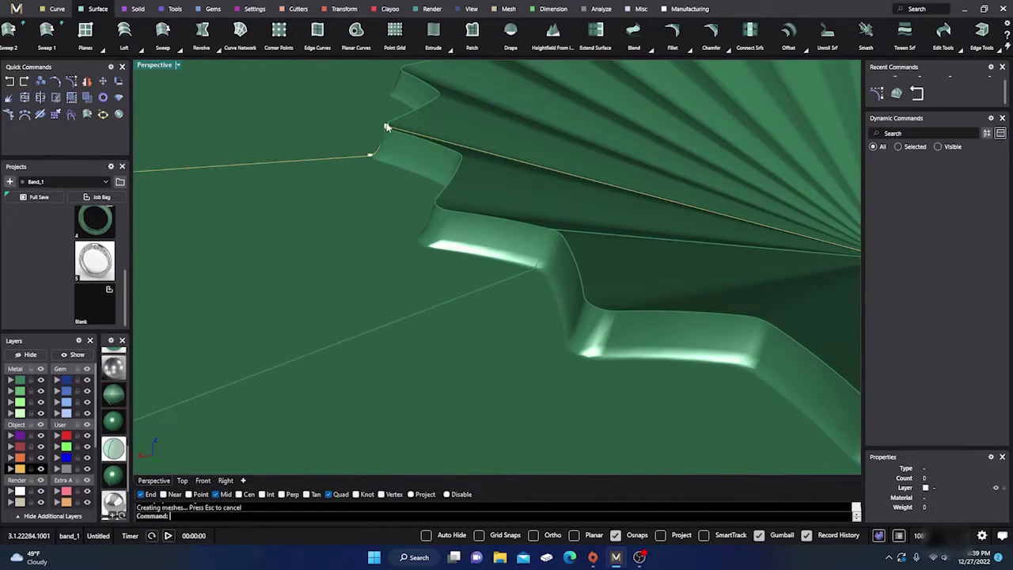
left_click(386, 128)
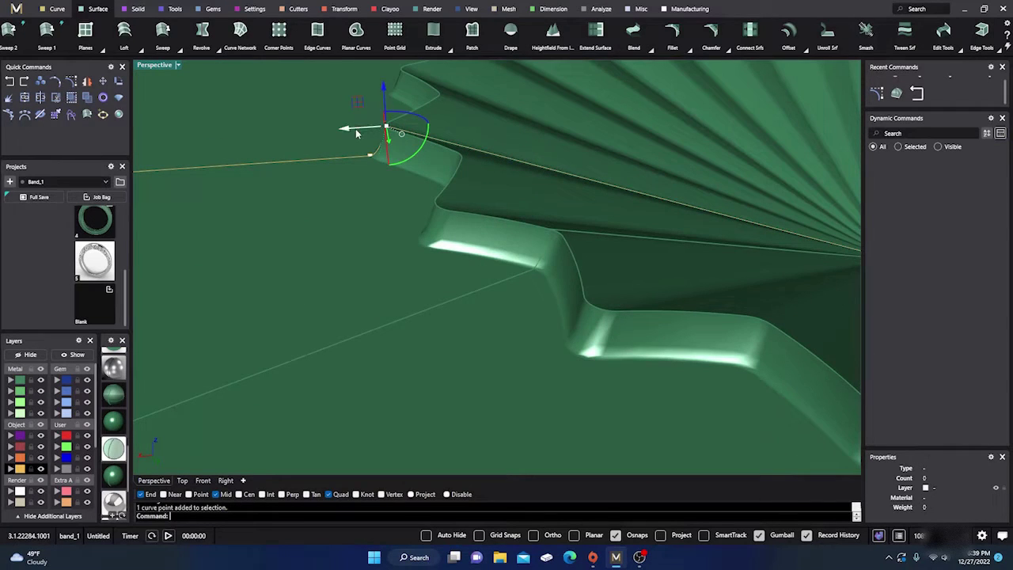
scroll(372, 174, "down", 3)
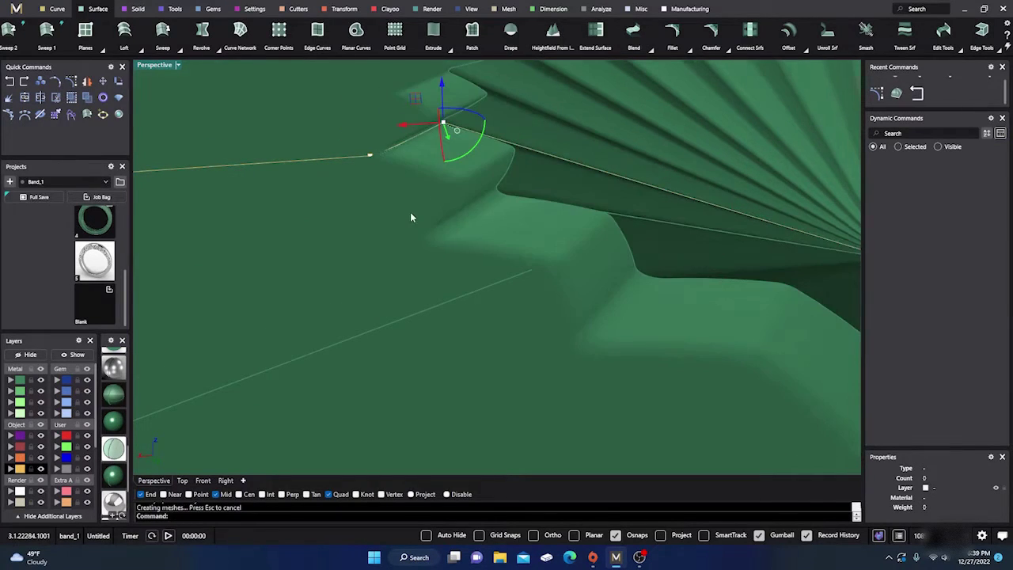
scroll(407, 228, "down", 3)
Step: Raise the outer control point at the foot of the central rim above the edge of the fluted depression
scroll(418, 230, "up", 3)
left_click(422, 210)
left_click_drag(419, 179, 424, 118)
scroll(403, 199, "down", 10)
right_click_drag(469, 245, 372, 251)
Step: Move the control point at the foot of the middle slope outward along X, toward the lower step's middle point
scroll(415, 229, "down", 3)
scroll(370, 253, "up", 5)
scroll(370, 253, "up", 2)
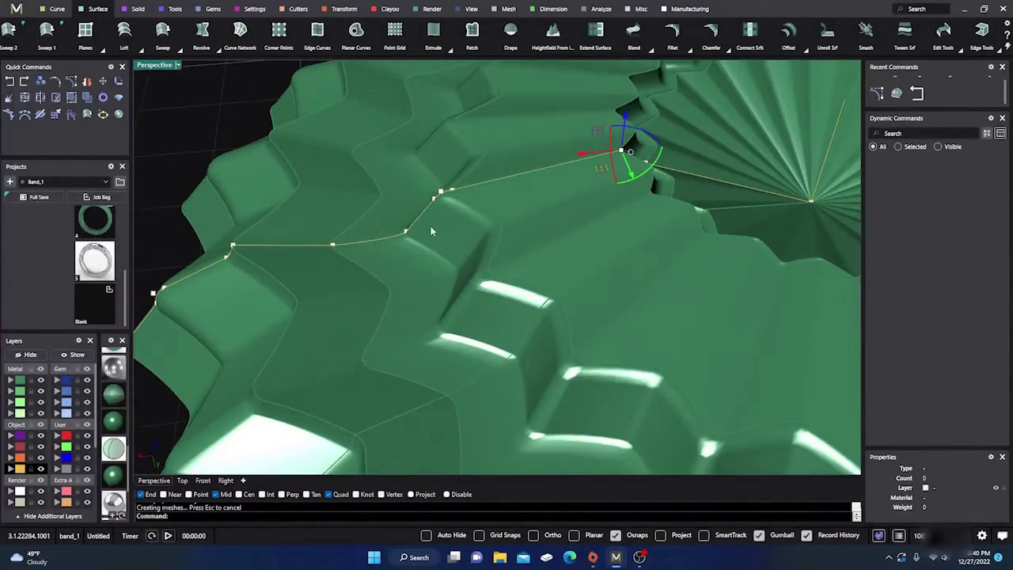
left_click(405, 233)
left_click_drag(371, 236, 341, 237)
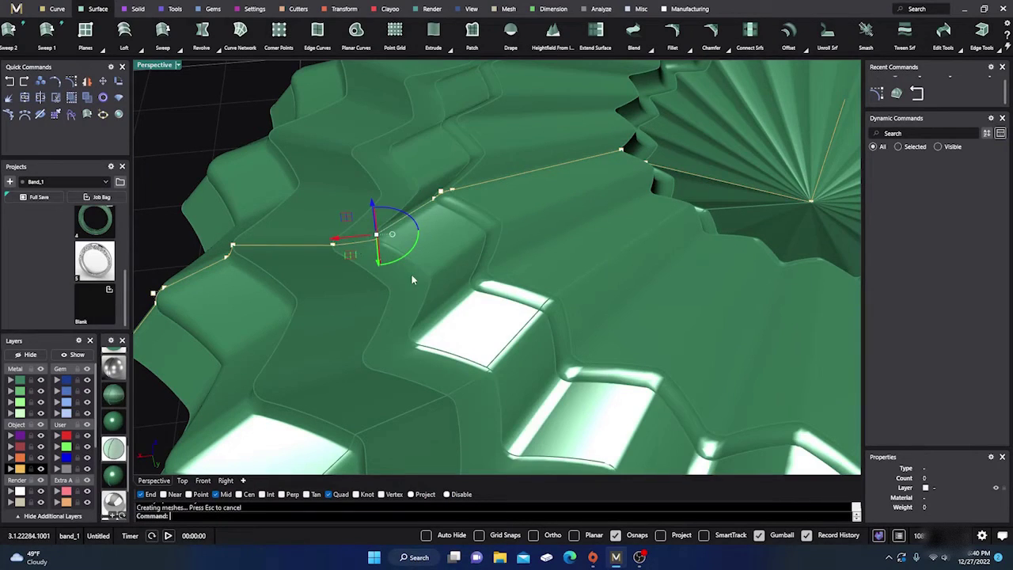
scroll(413, 279, "down", 6)
right_click_drag(420, 293, 384, 251)
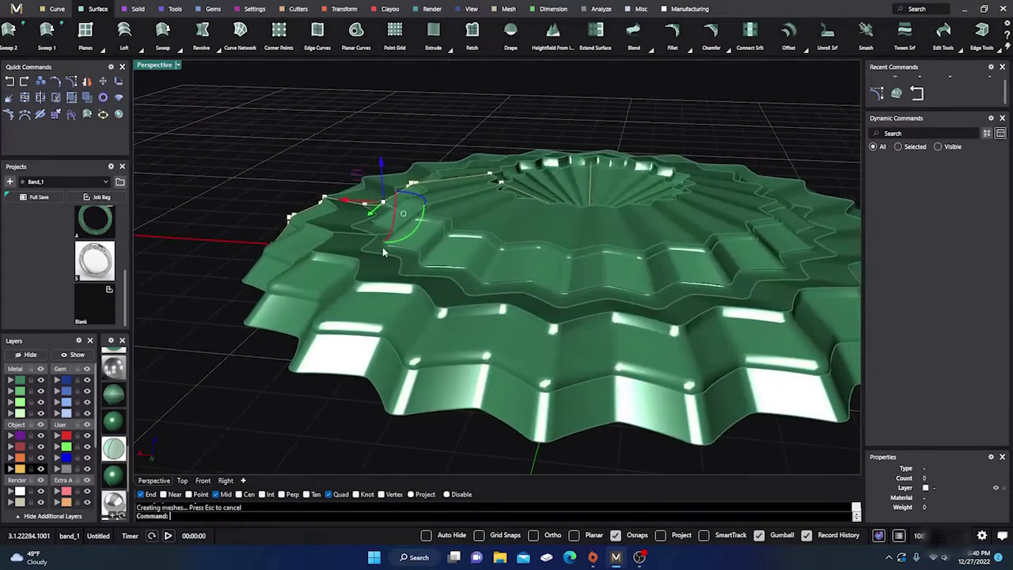
Step: Raise the inner control point of the outermost fillet to give the outer tier a taller, steeper edge
scroll(405, 182, "down", 10)
right_click_drag(405, 182, 483, 286)
scroll(451, 307, "up", 5)
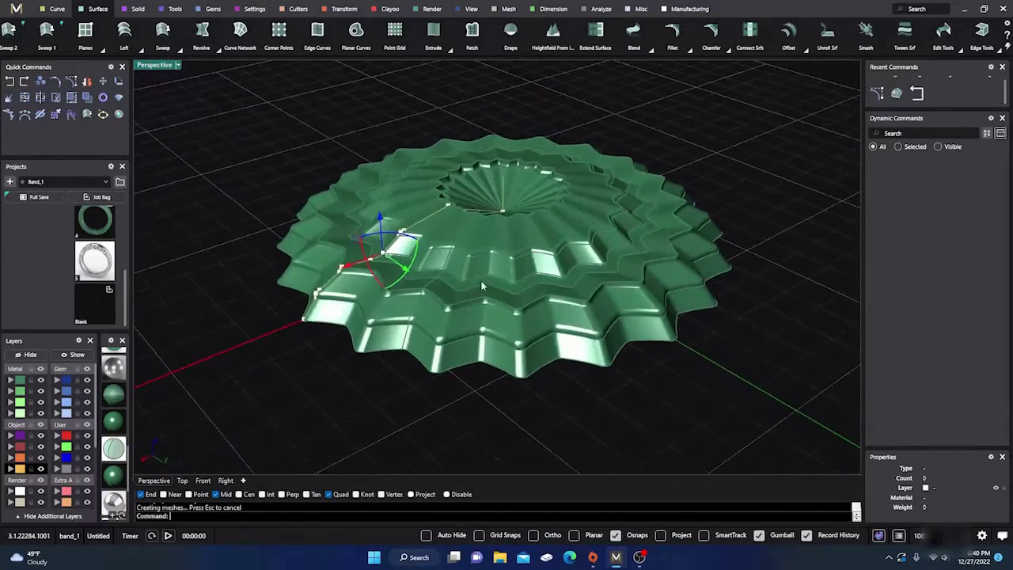
scroll(329, 293, "up", 5)
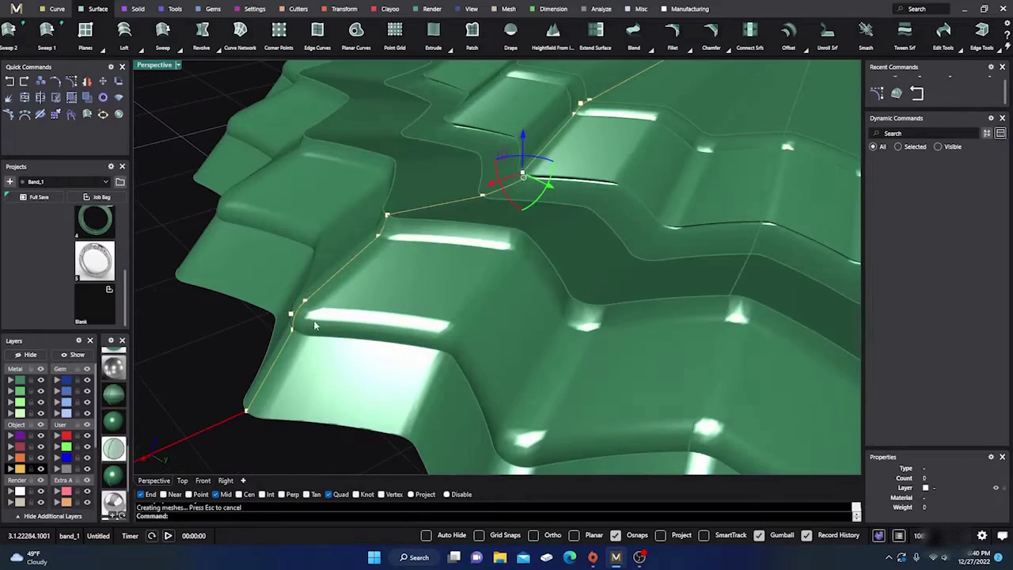
left_click(306, 302)
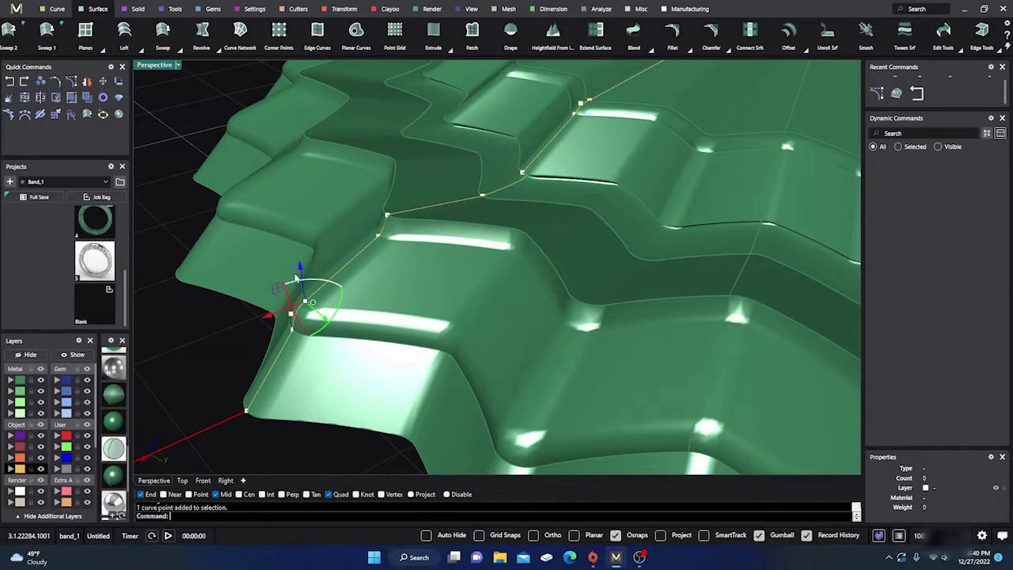
left_click_drag(299, 269, 296, 231)
scroll(301, 241, "down", 2)
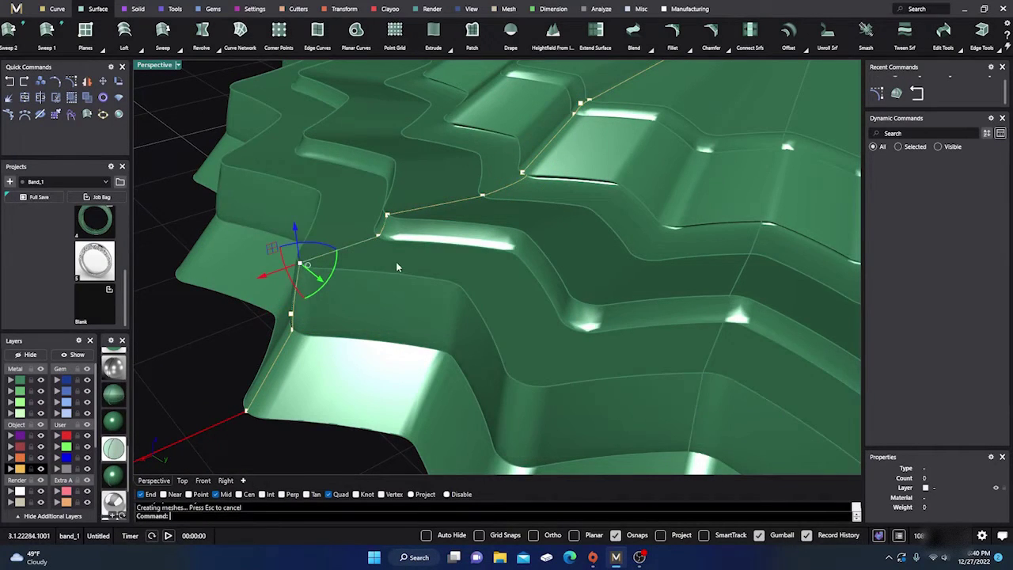
scroll(376, 269, "down", 6)
right_click_drag(384, 296, 376, 299)
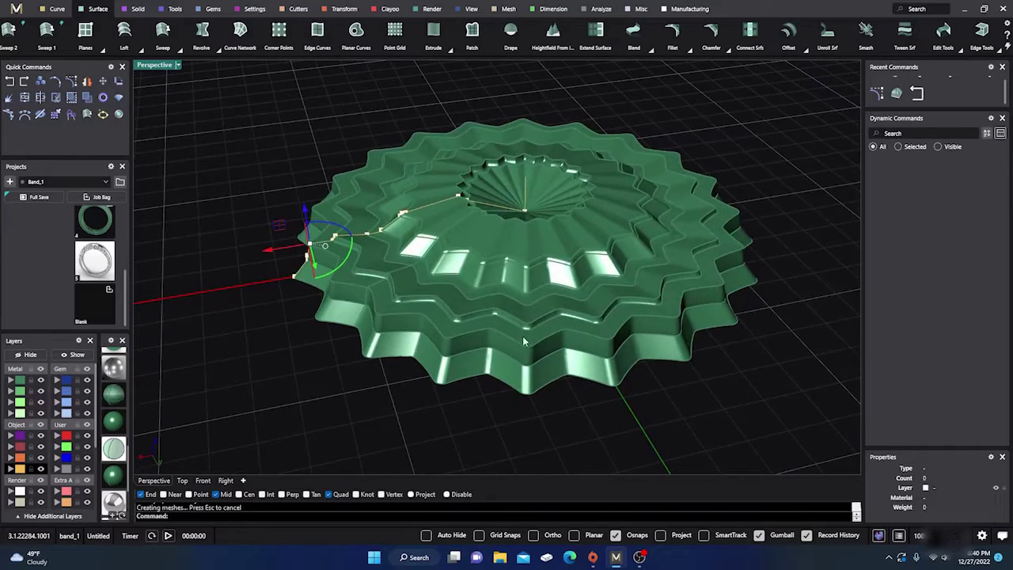
Step: Shift the control point at the foot of the middle slope back inward along X
scroll(378, 299, "up", 5)
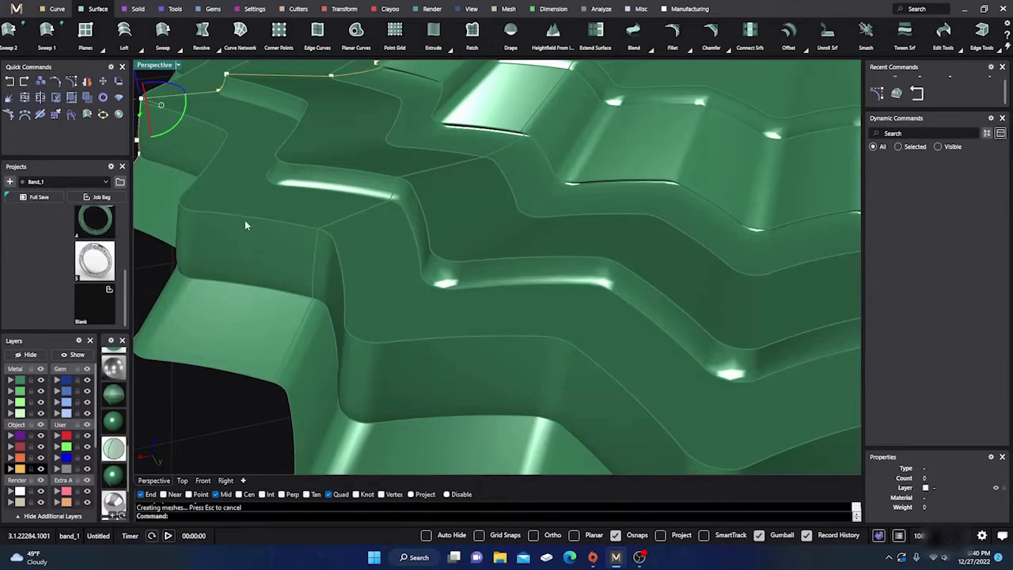
scroll(378, 183, "down", 5)
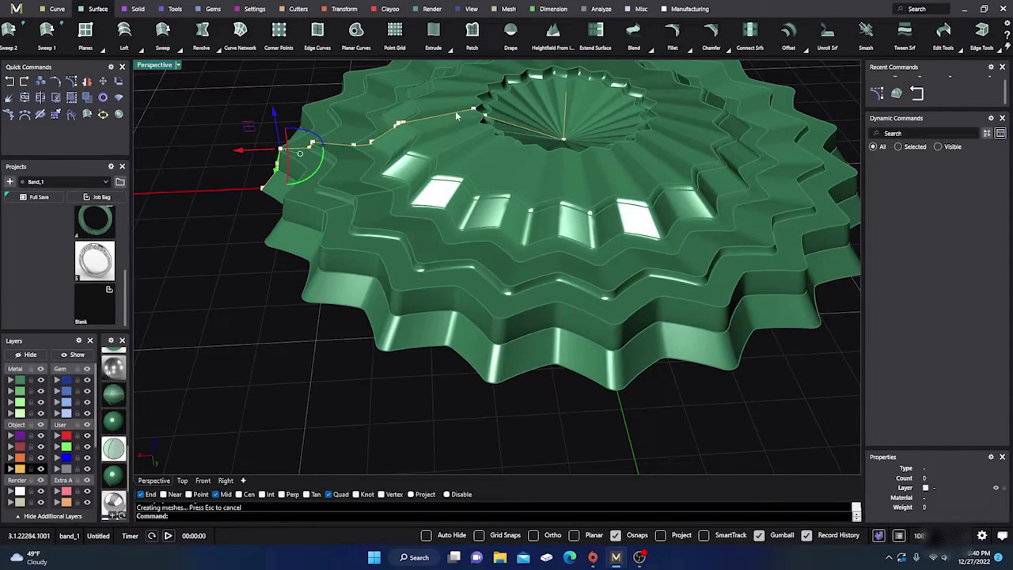
scroll(360, 153, "up", 10)
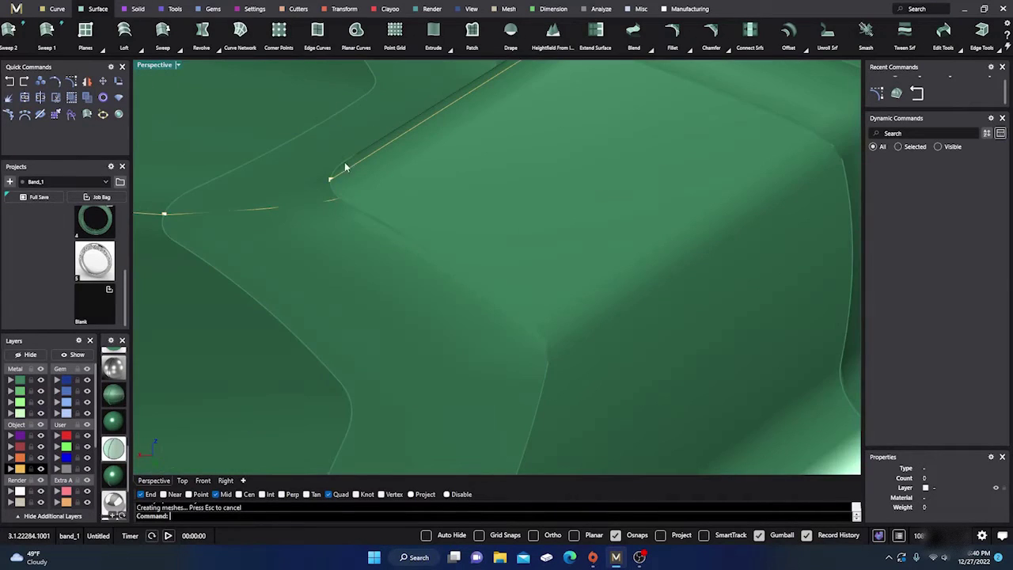
left_click(329, 181)
left_click_drag(294, 181, 359, 183)
scroll(368, 218, "down", 10)
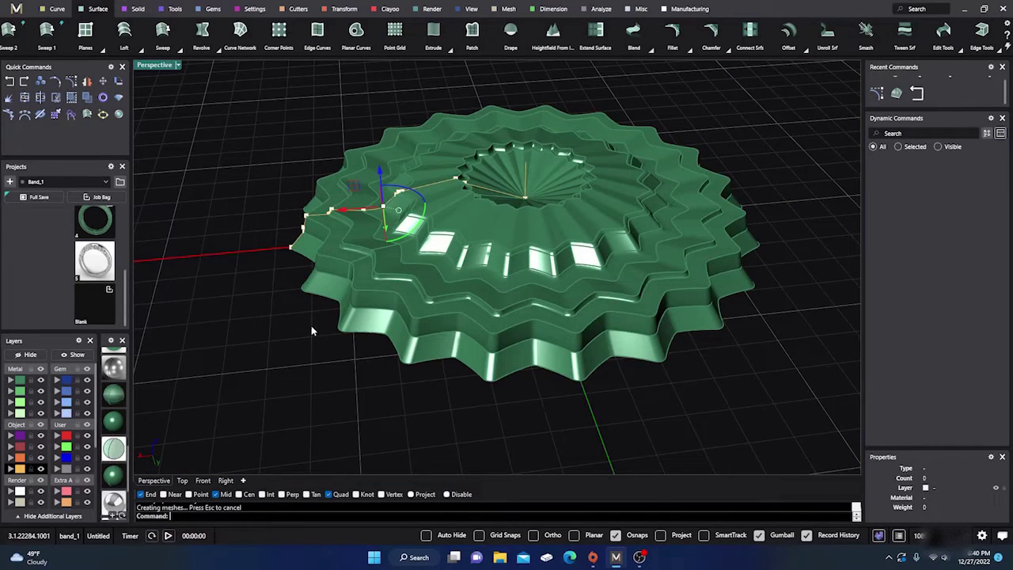
Step: Dismiss the repeated Rail Revolve command and select the whole revolved polysurface
right_click(298, 337)
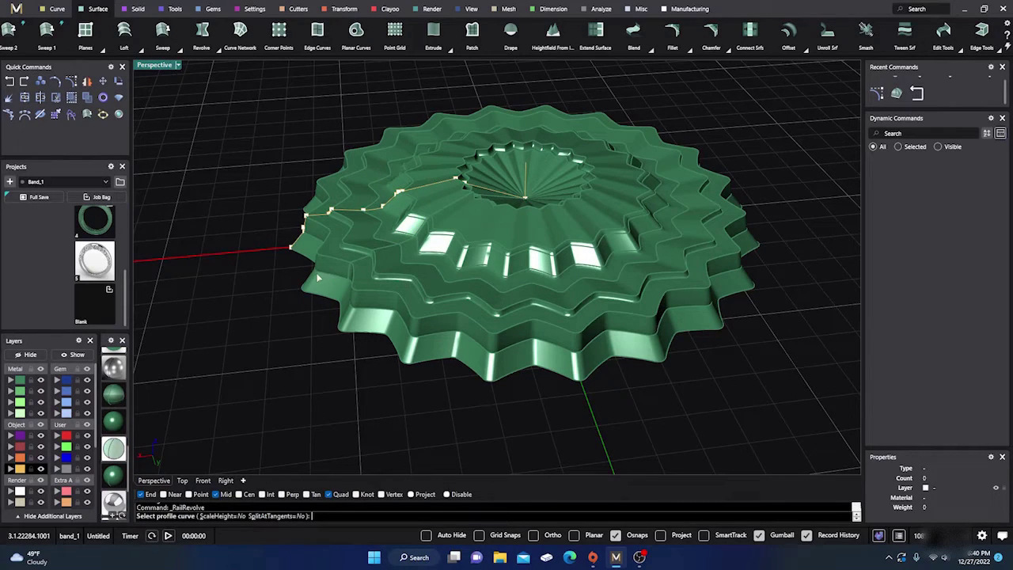
key("Escape")
left_click(355, 281)
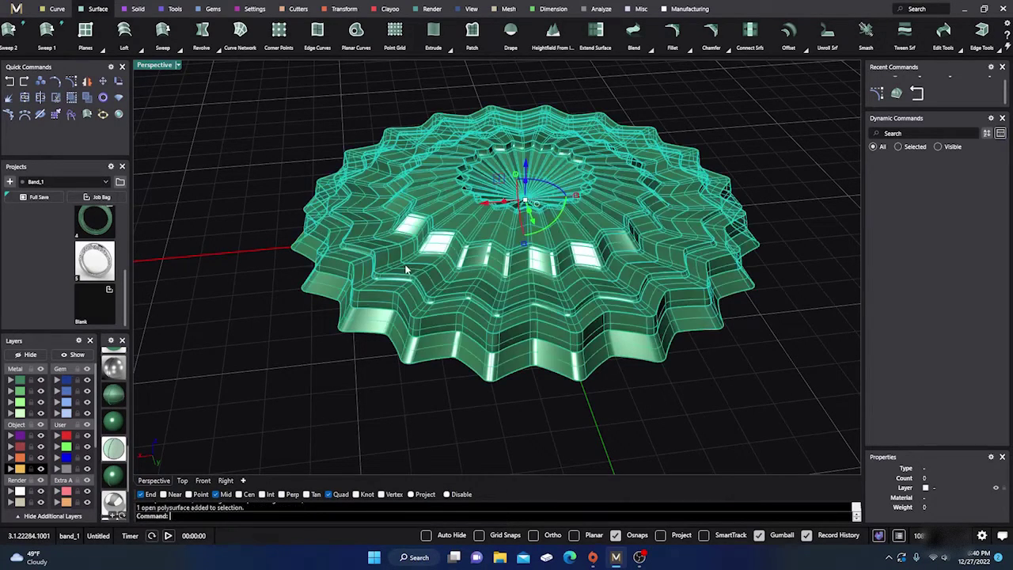
Step: Delete the revolved polysurface and rebuild the profile curve with 25 points at degree 3, deleting the input
key("Delete")
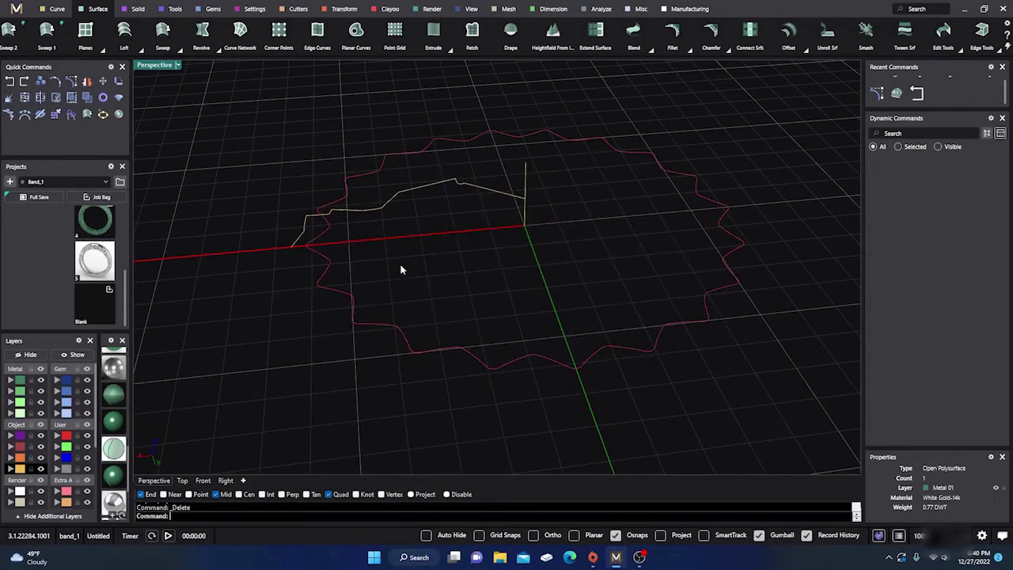
left_click(386, 206)
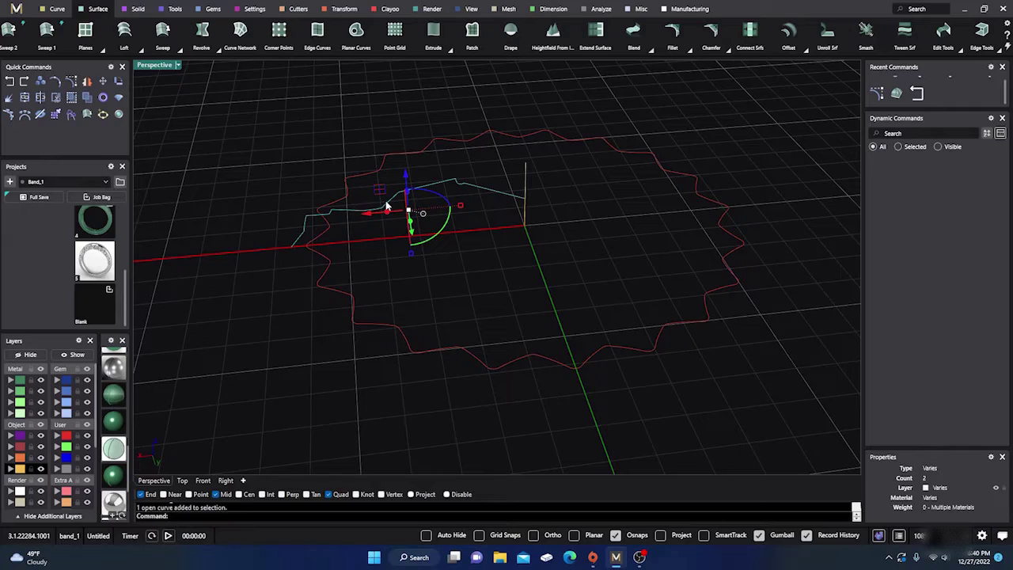
type("Rebuild")
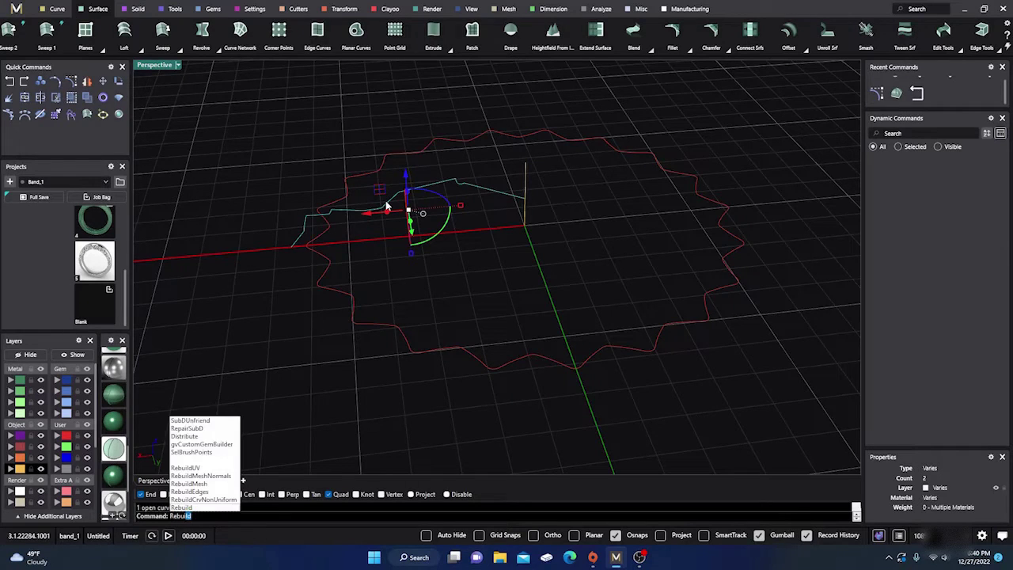
key("Return")
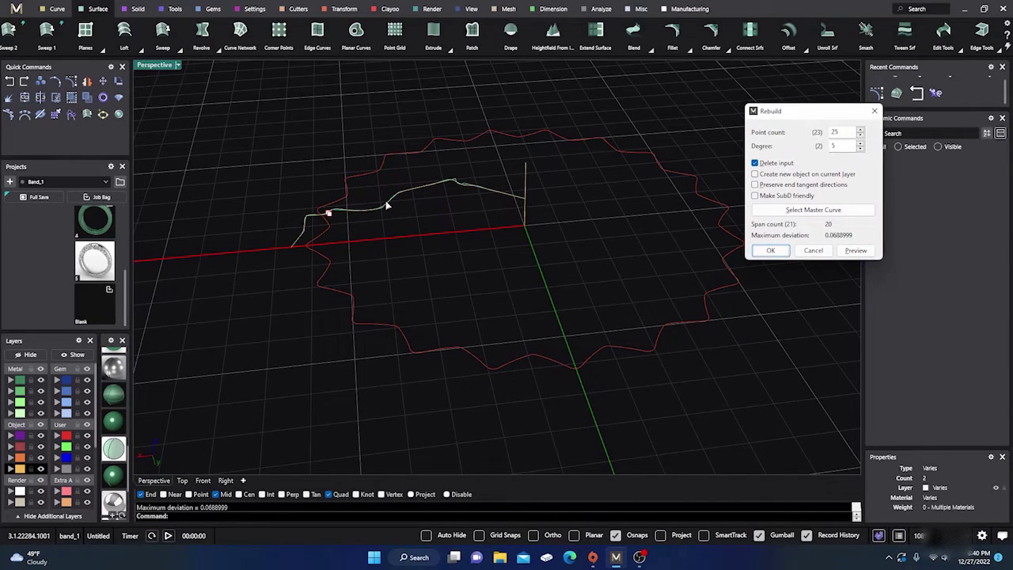
left_click(861, 150)
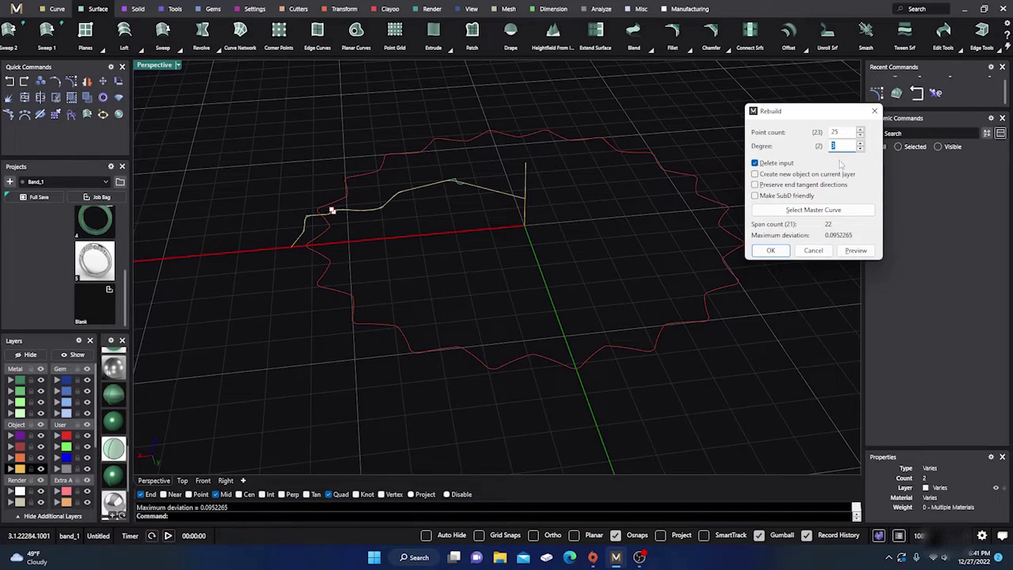
left_click(781, 248)
Step: Inspect the object description of the rebuilt profile curve
left_click(415, 194)
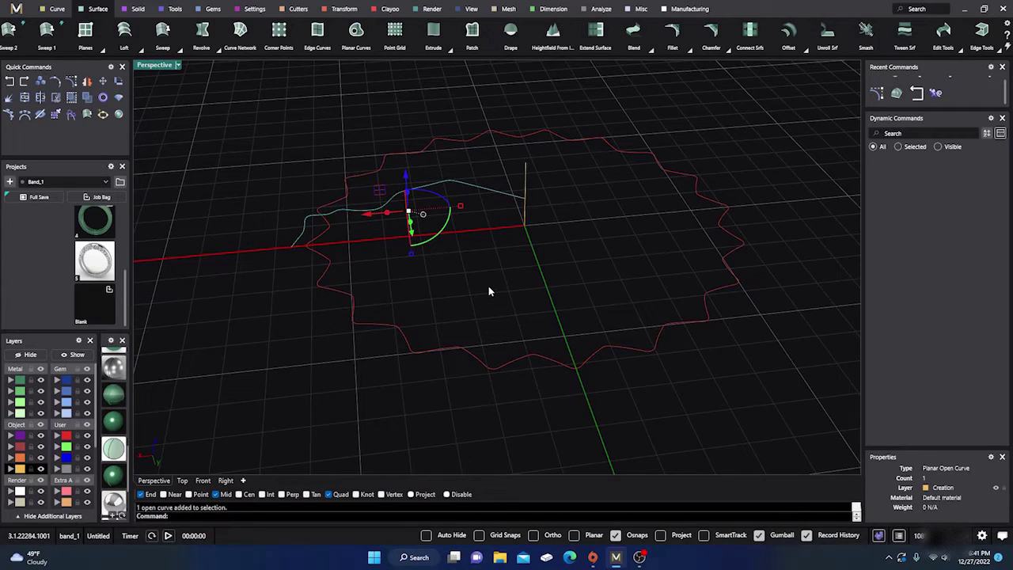
key("Return")
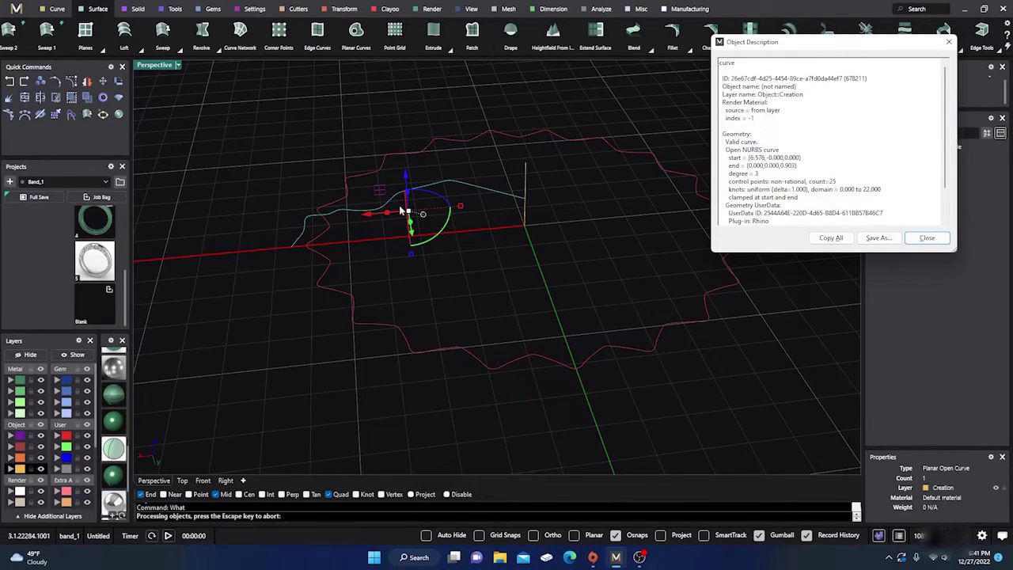
left_click(926, 237)
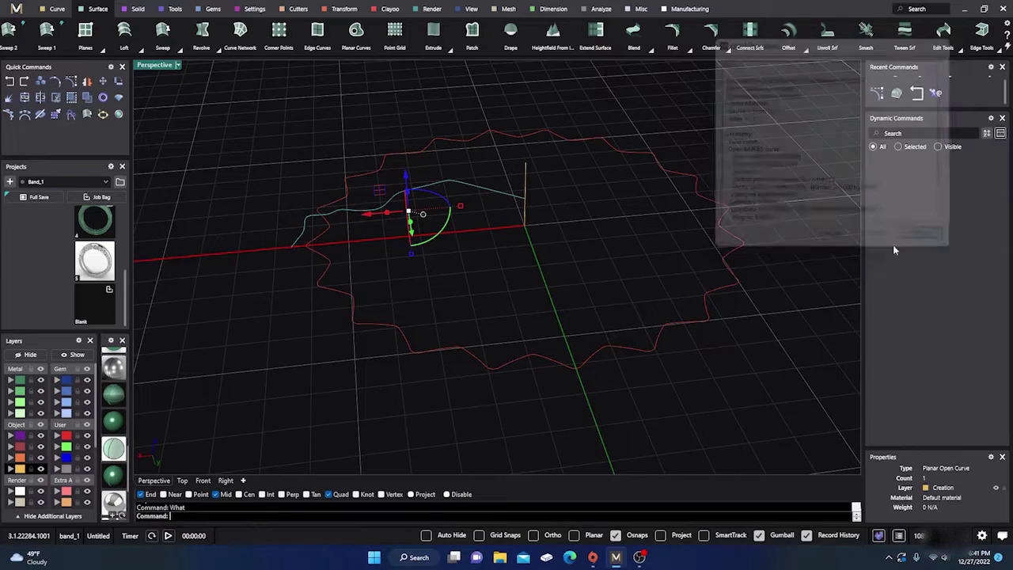
Step: Show the rebuilt profile's control points and Rail Revolve it along the scalloped rail around the vertical centre line
left_click(71, 81)
right_click_drag(242, 279, 437, 292)
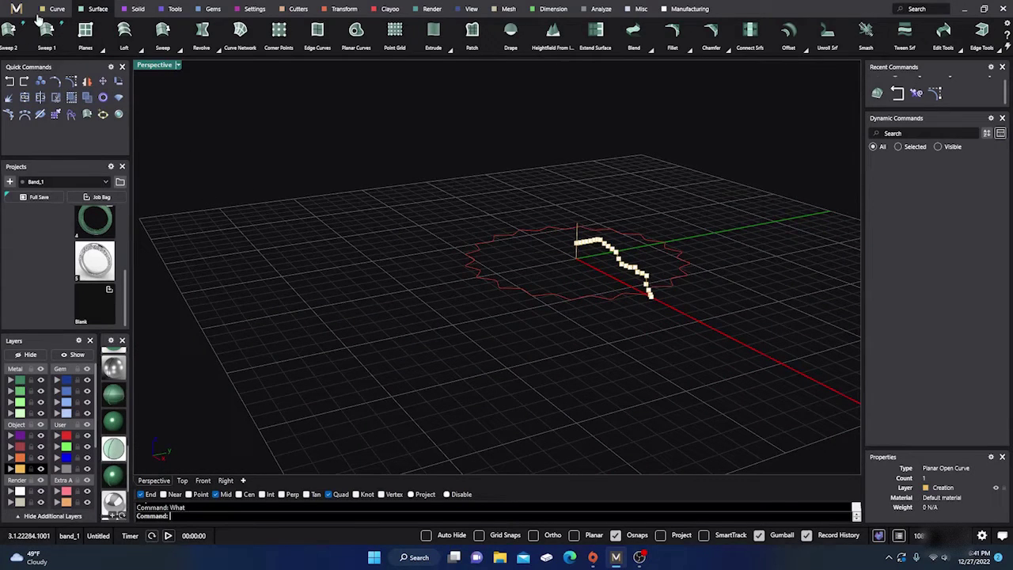
mouse_move(215, 52)
left_click(203, 71)
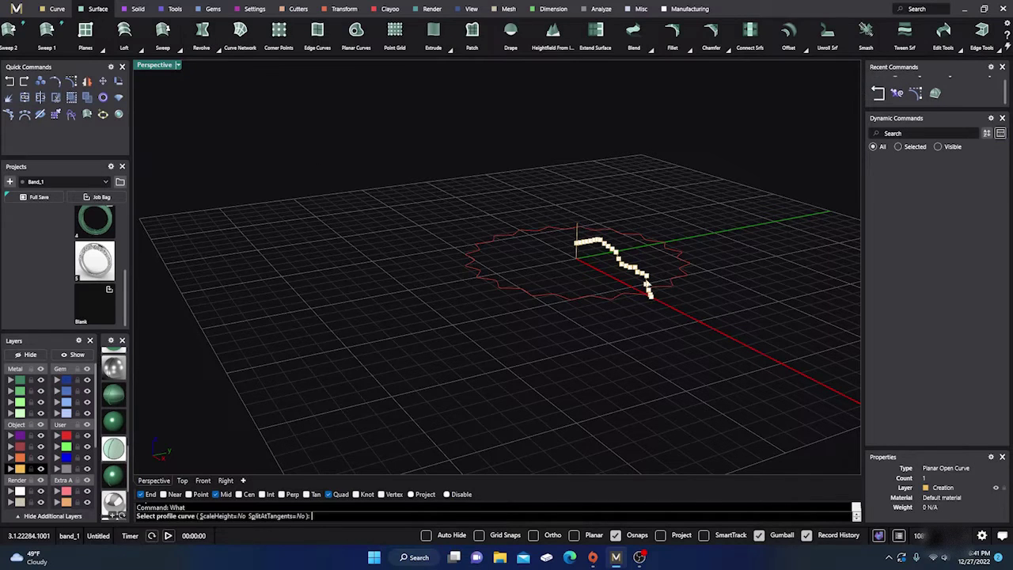
scroll(610, 261, "up", 5)
left_click(632, 242)
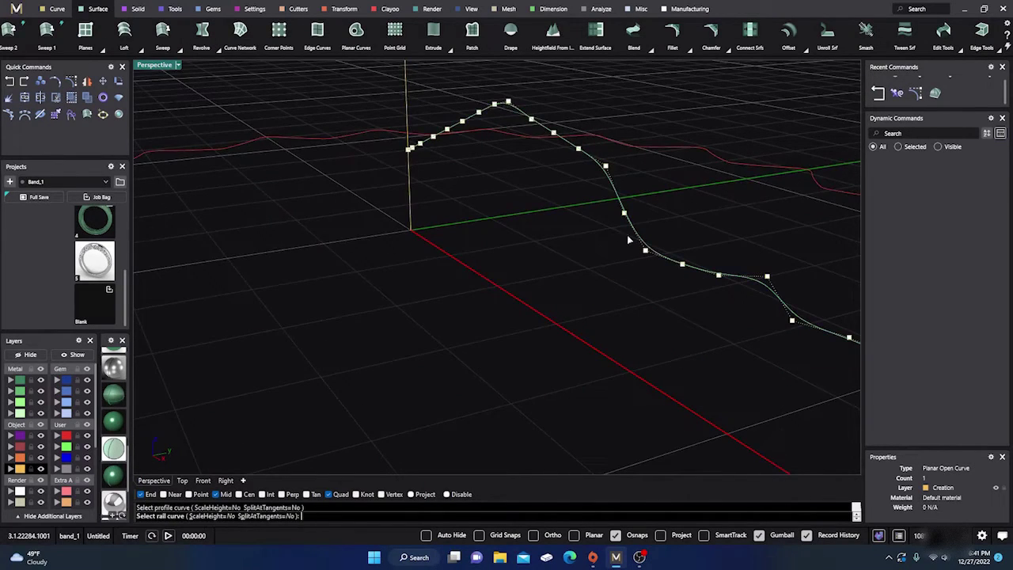
scroll(600, 246, "down", 4)
left_click(614, 300)
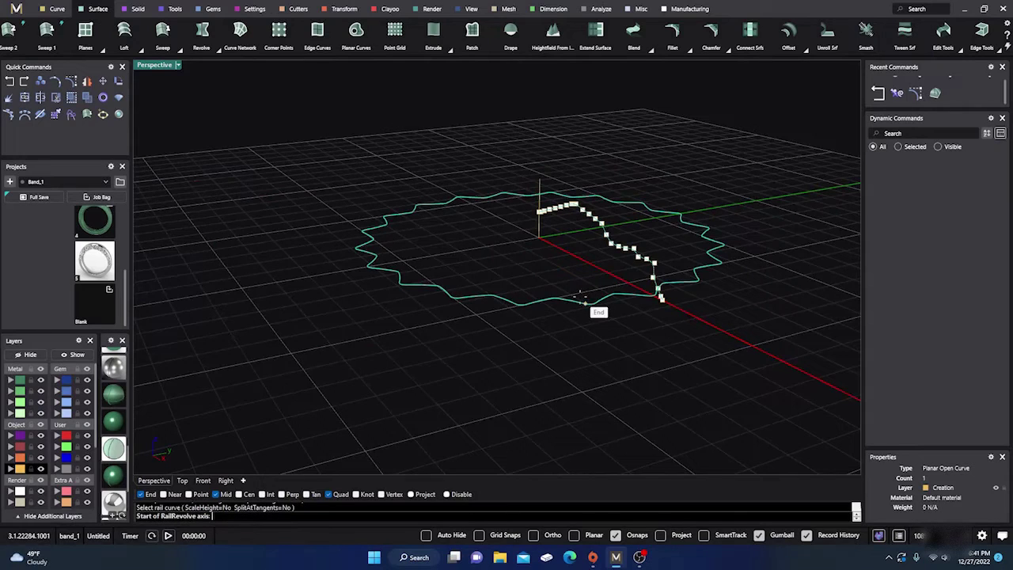
left_click(537, 238)
left_click(541, 180)
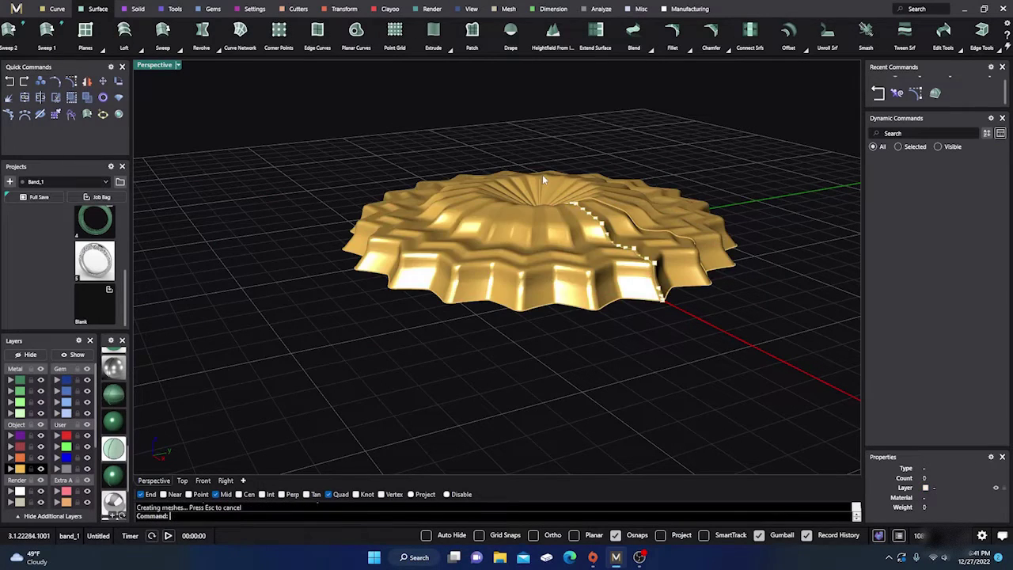
Step: Assign the new revolved surface to the Metal 01 layer and deselect it
scroll(547, 348, "down", 4)
right_click_drag(549, 353, 475, 374)
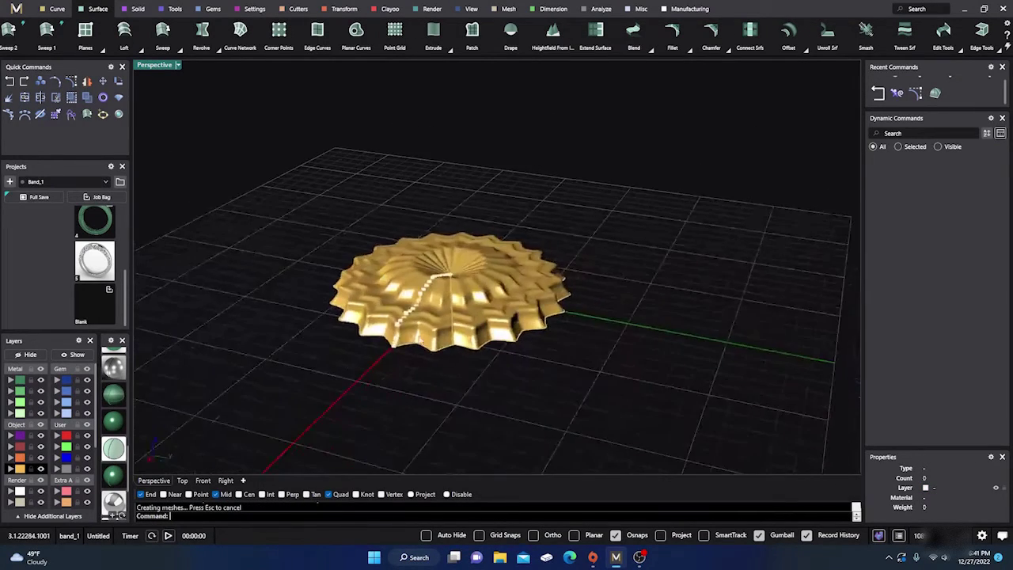
scroll(420, 328, "up", 8)
scroll(507, 370, "down", 3)
right_click_drag(528, 398, 455, 369)
left_click(449, 322)
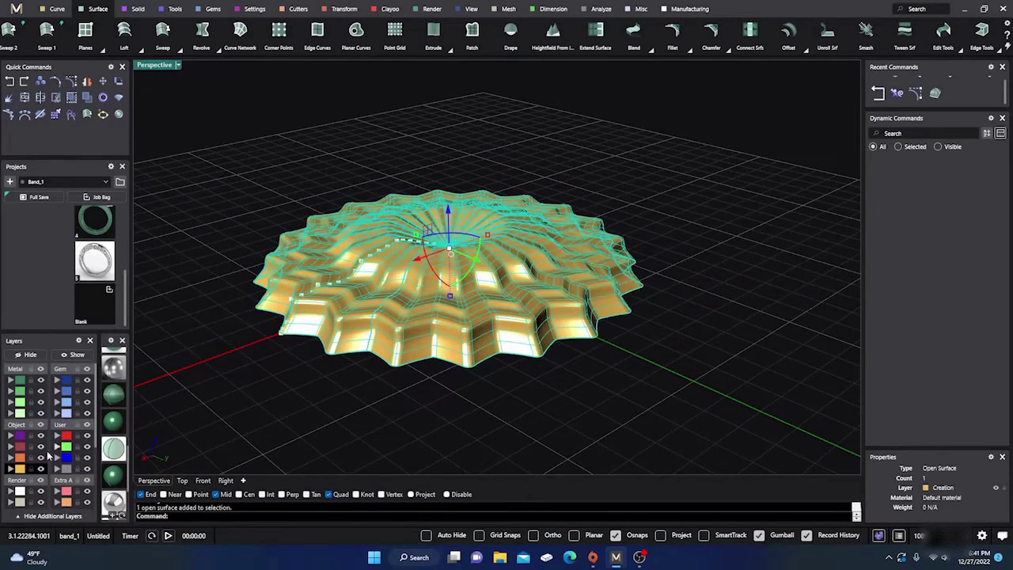
left_click(12, 383)
left_click(453, 393)
Step: Lower the control point just outside the profile's peak along Z to form a valley in the upper tier
scroll(571, 400, "down", 4)
right_click_drag(572, 400, 404, 318)
scroll(394, 282, "up", 5)
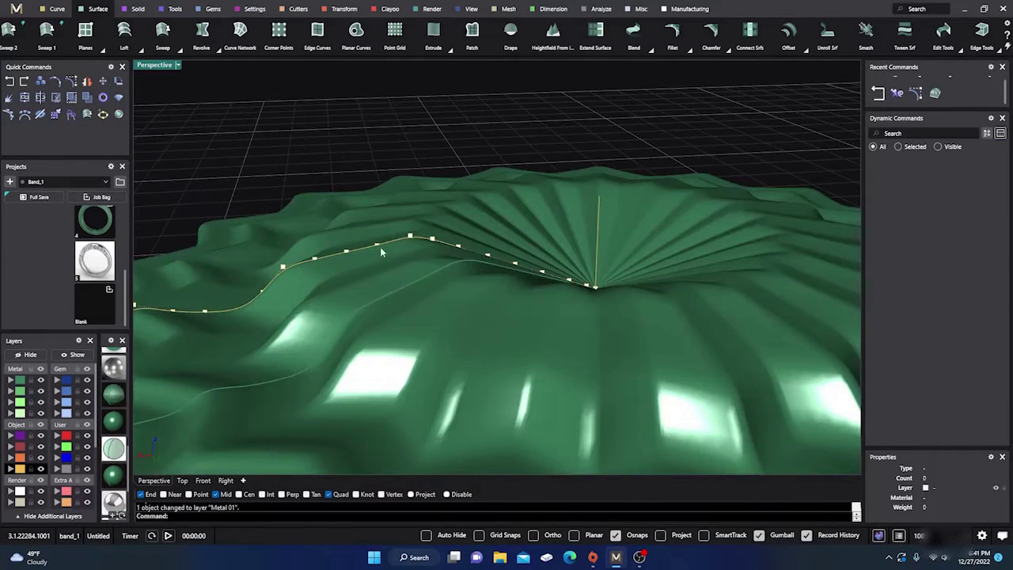
left_click(378, 246)
left_click_drag(376, 209, 378, 247)
right_click_drag(398, 312, 435, 325)
scroll(444, 333, "up", 5)
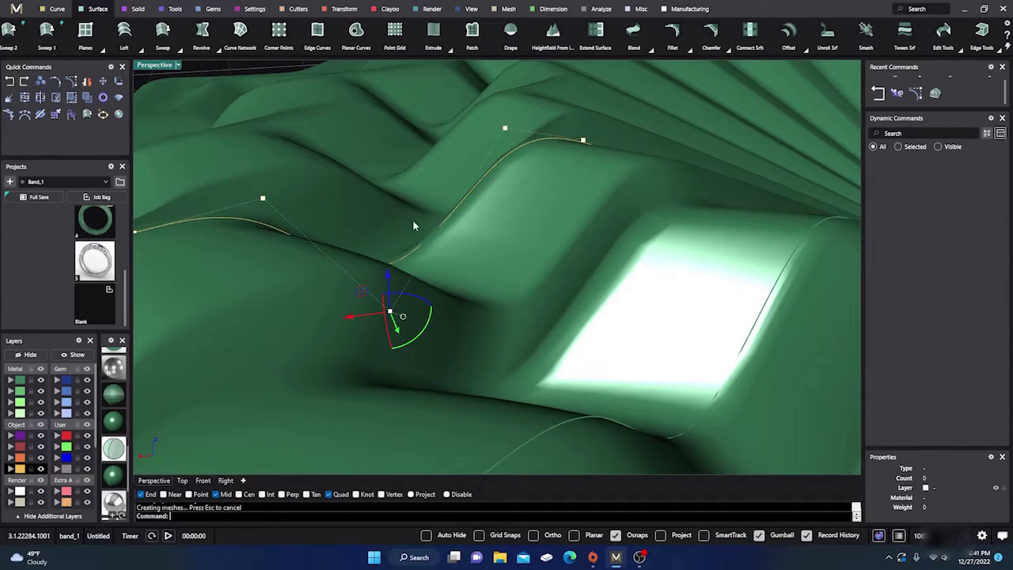
Step: Lower the control point at the foot of the middle slope slightly and shift it inward along X
scroll(479, 200, "down", 10)
right_click_drag(494, 271, 490, 255)
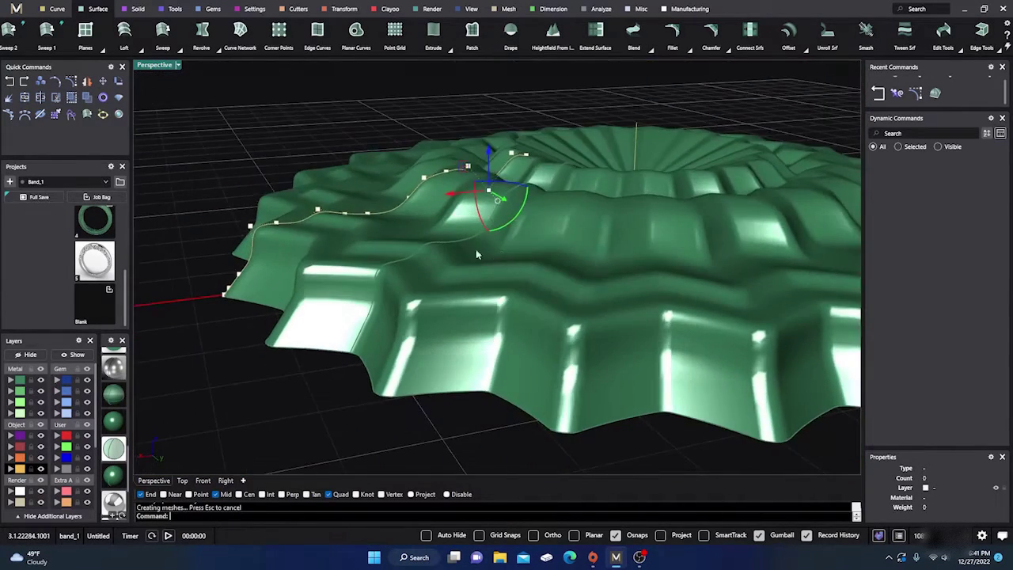
scroll(430, 238, "down", 3)
right_click_drag(428, 240, 426, 262)
scroll(425, 273, "up", 5)
left_click(439, 261)
left_click_drag(441, 235, 442, 248)
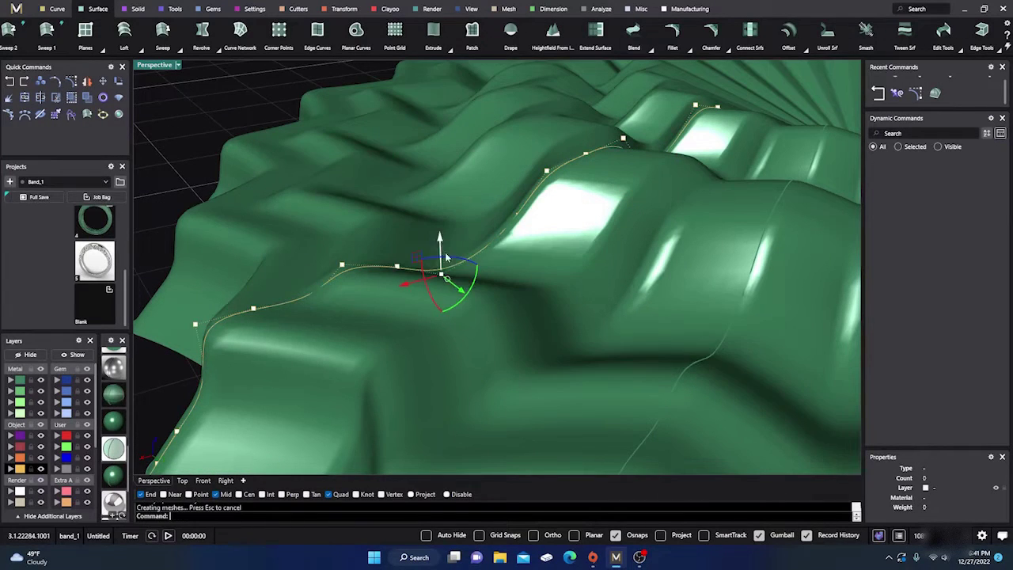
left_click_drag(405, 284, 436, 275)
Step: Lower a profile control point close to the centre axis along Z to deepen the central bowl
scroll(411, 228, "down", 7)
scroll(411, 228, "down", 4)
right_click_drag(411, 228, 436, 281)
scroll(528, 232, "up", 9)
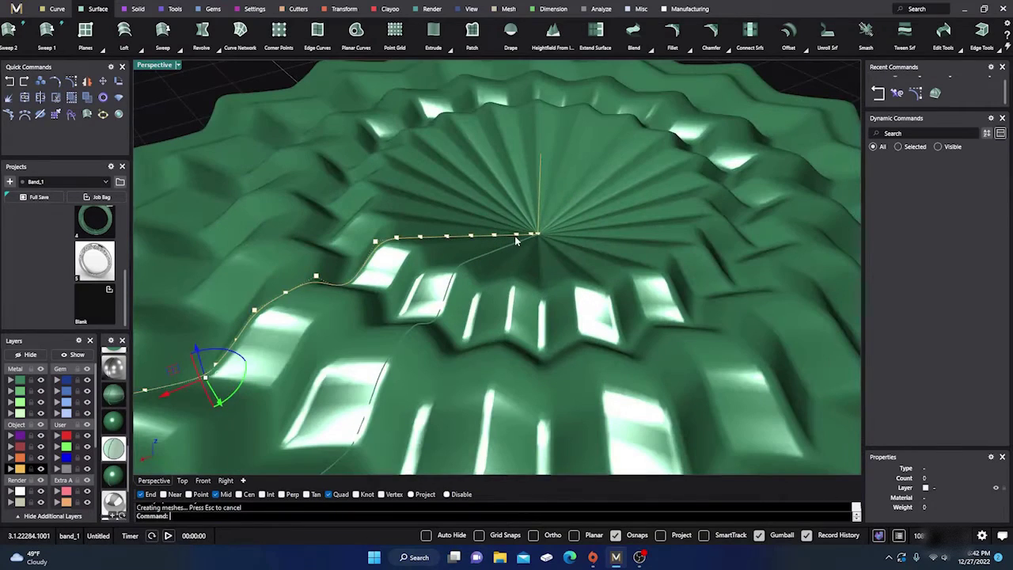
left_click(495, 236)
left_click_drag(495, 205, 495, 220)
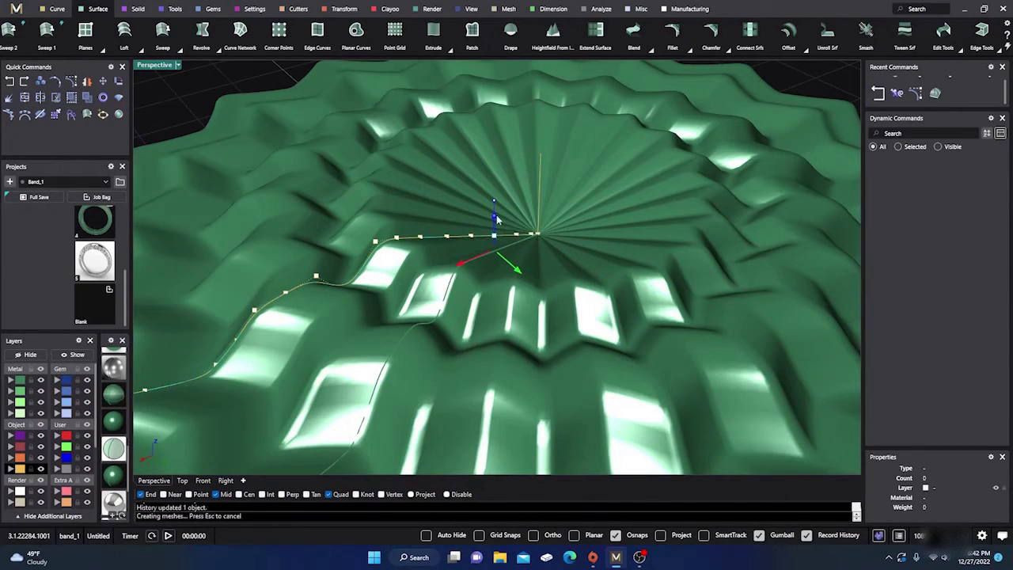
Step: Raise the control point midway down the central bowl along Z to form a higher inner rim
right_click_drag(517, 312, 486, 296)
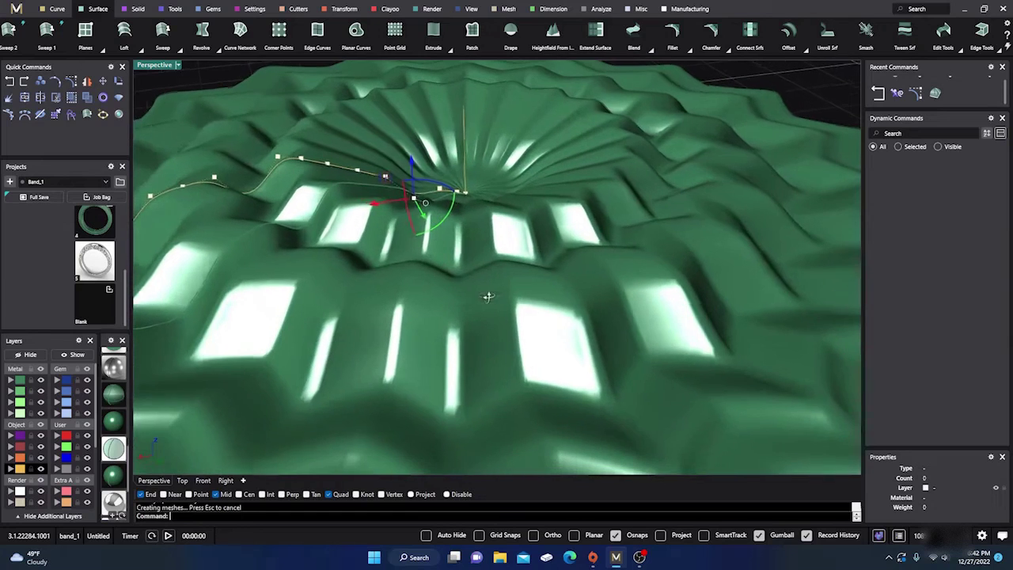
left_click(357, 170)
left_click_drag(354, 146, 351, 109)
Step: Pull the control point just above the profile's outer end inward along X
right_click_drag(351, 109, 409, 244)
scroll(409, 244, "down", 5)
right_click_drag(419, 280, 387, 274)
scroll(371, 315, "up", 8)
scroll(394, 314, "down", 10)
scroll(289, 274, "up", 10)
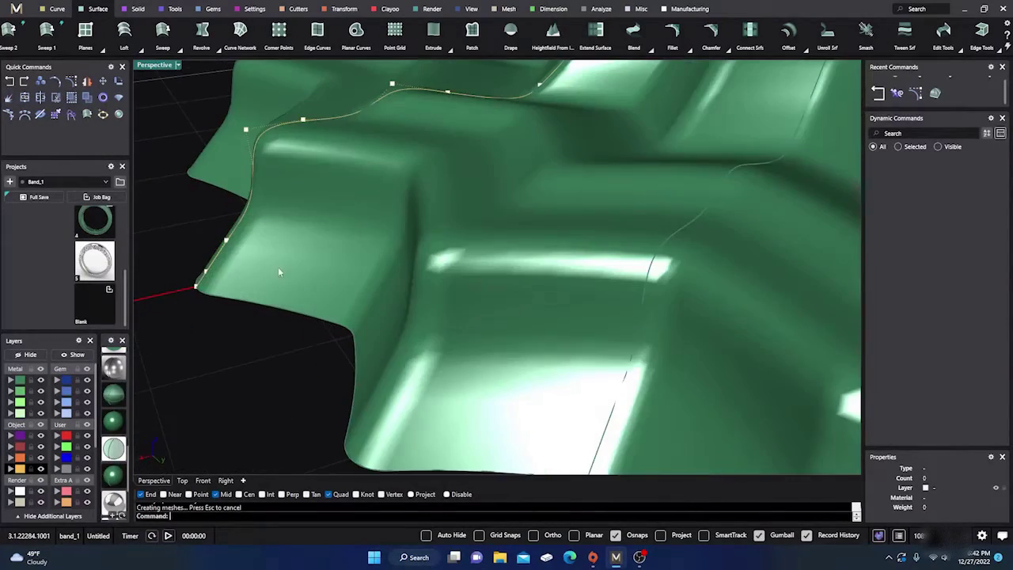
left_click(205, 272)
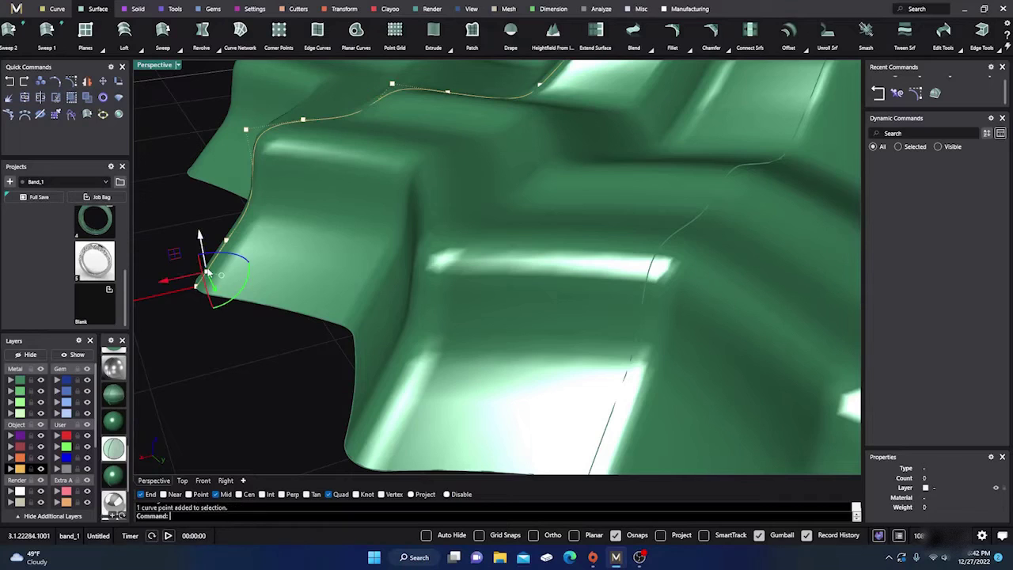
left_click_drag(169, 281, 196, 277)
scroll(332, 280, "down", 5)
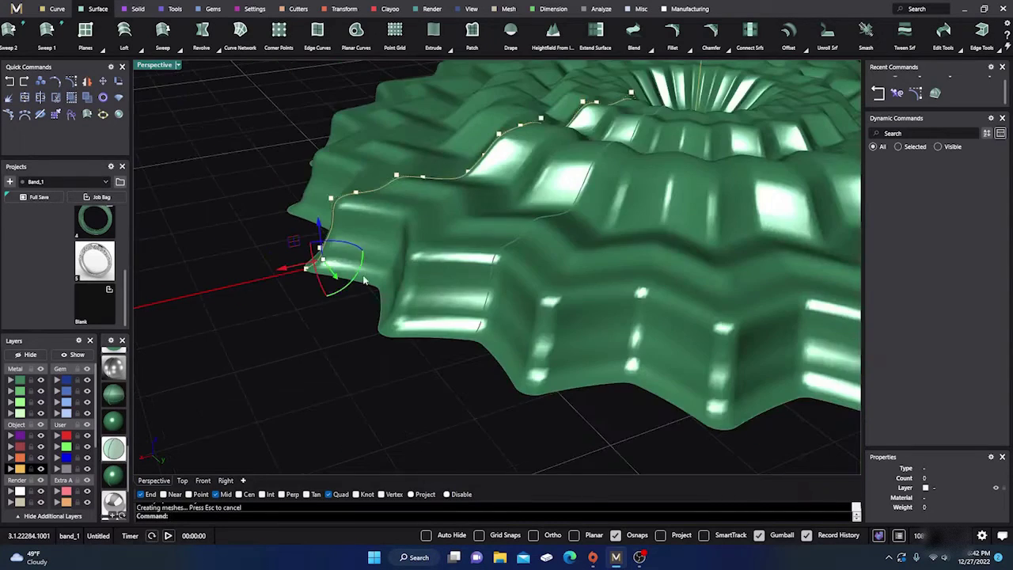
Step: Push the control point above the outer end back outward along X and pull the profile's outer end point inward
scroll(327, 265, "up", 8)
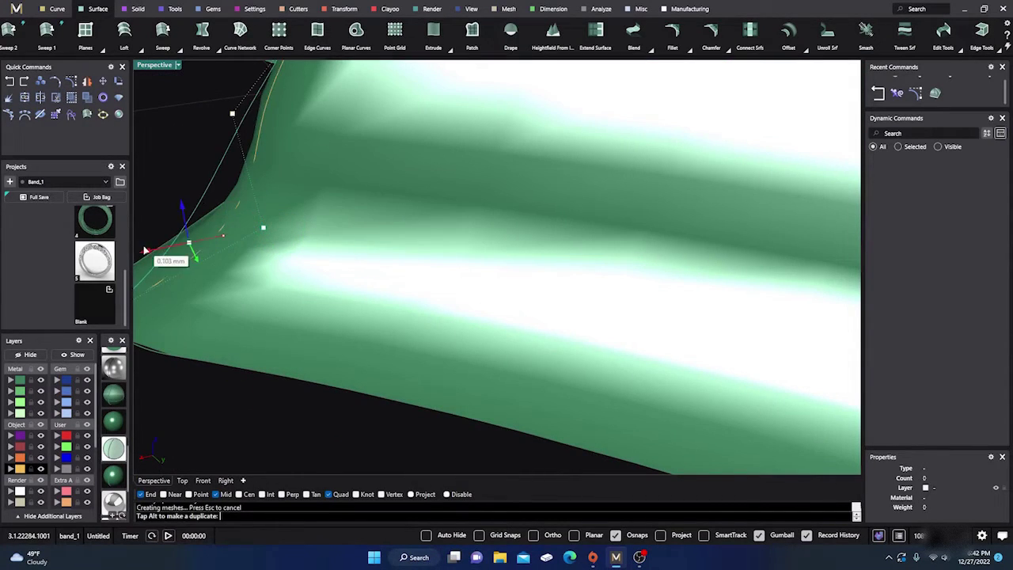
scroll(277, 245, "down", 5)
left_click(352, 244)
left_click_drag(315, 251, 337, 256)
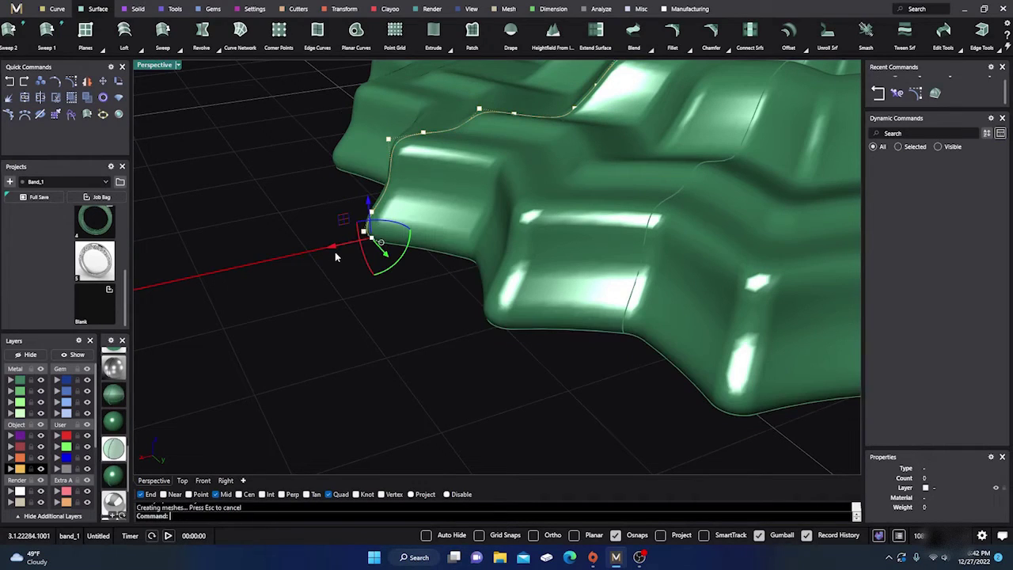
Step: Raise the profile's innermost end point along Z to form a small peak in the centre of the bowl
mouse_move(424, 352)
right_mouse_down()
mouse_move(412, 321)
mouse_move(396, 358)
mouse_move(402, 378)
right_mouse_up()
scroll(412, 320, "down", 5)
scroll(467, 248, "down", 5)
scroll(469, 250, "up", 8)
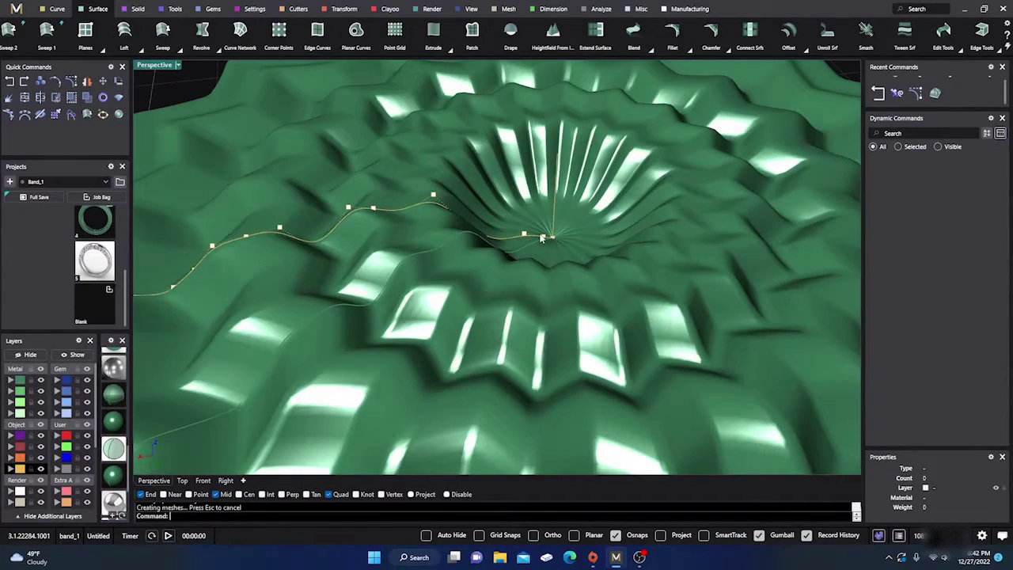
left_click(552, 237)
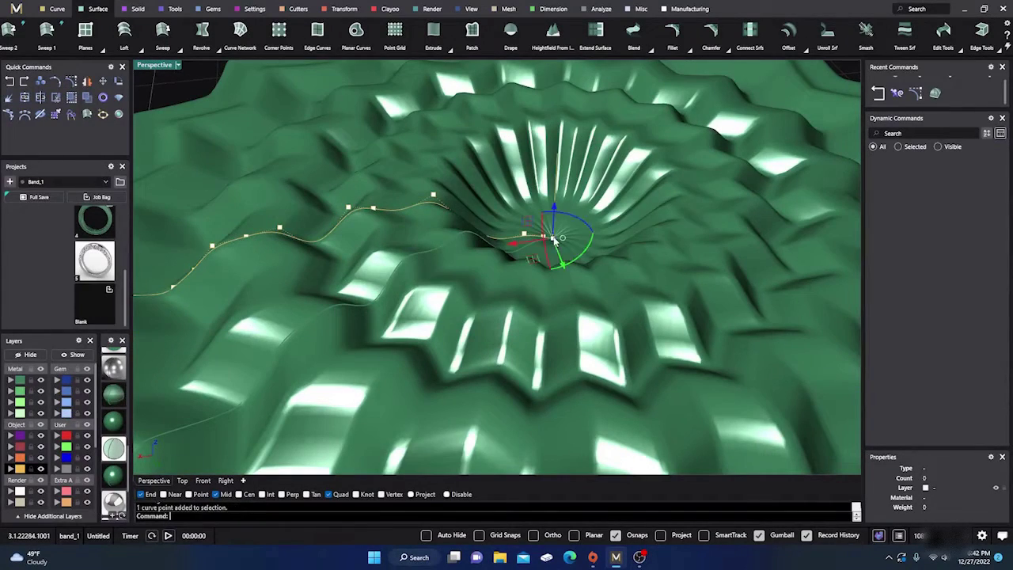
left_click_drag(554, 202, 556, 181)
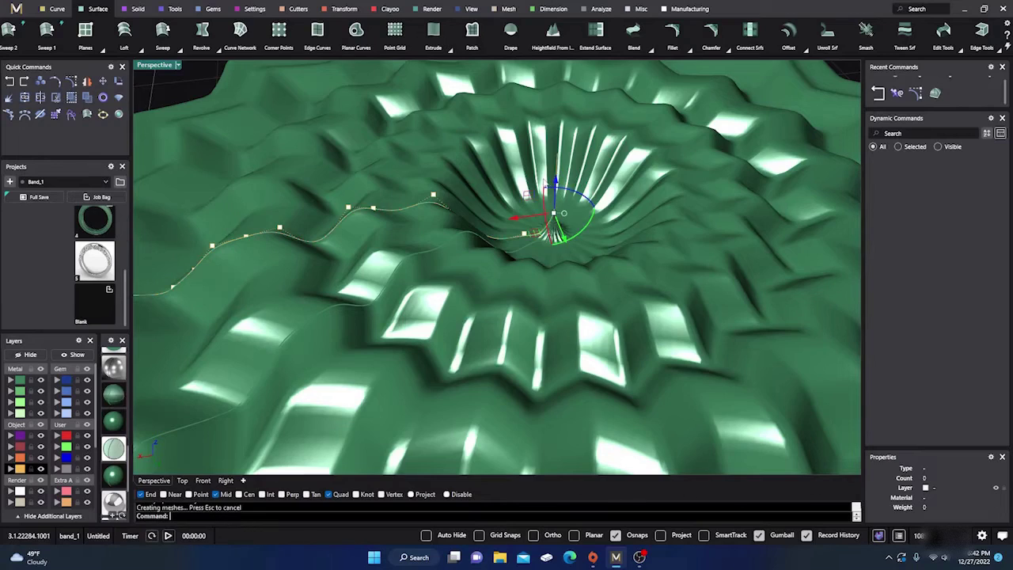
scroll(472, 307, "down", 5)
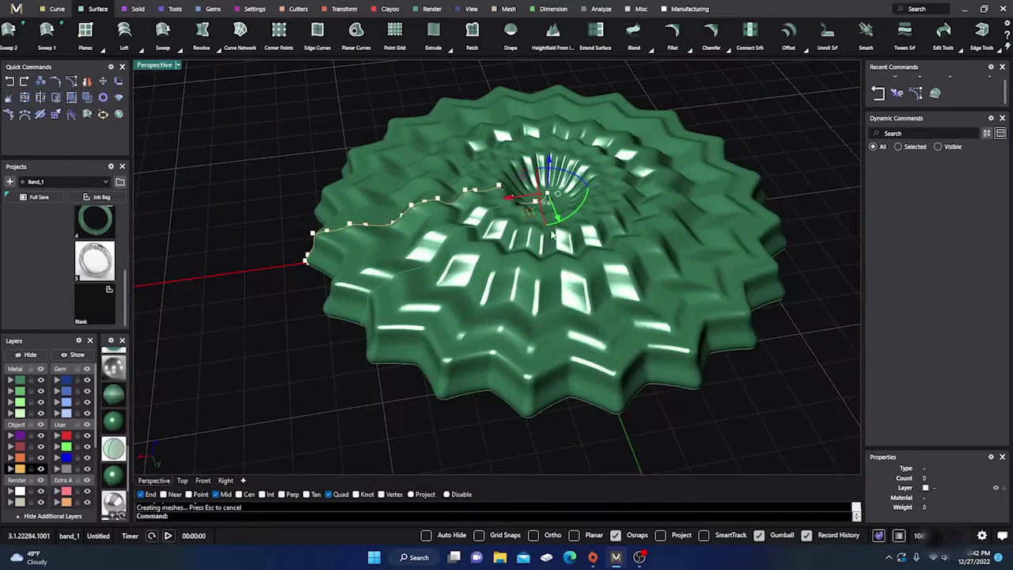
right_click(270, 317)
right_click_drag(295, 365, 302, 343)
scroll(780, 93, "up", 6)
scroll(590, 165, "down", 5)
mouse_move(591, 166)
right_mouse_down()
mouse_move(577, 198)
mouse_move(587, 182)
right_mouse_up()
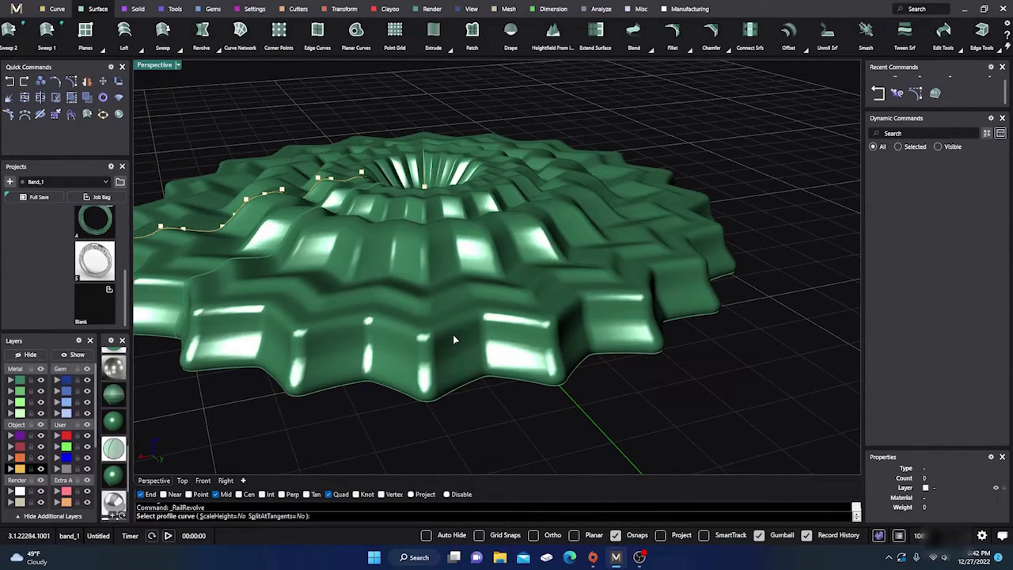
key("Escape")
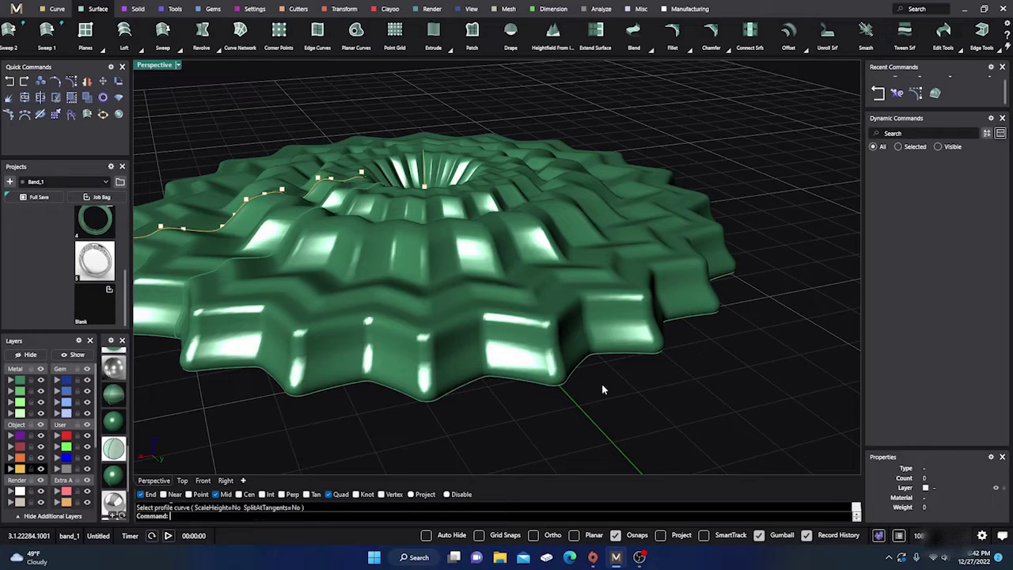
Step: Cap the open underside of the revolved surface and select the resulting solid to check its type
left_click(460, 326)
scroll(581, 293, "down", 4)
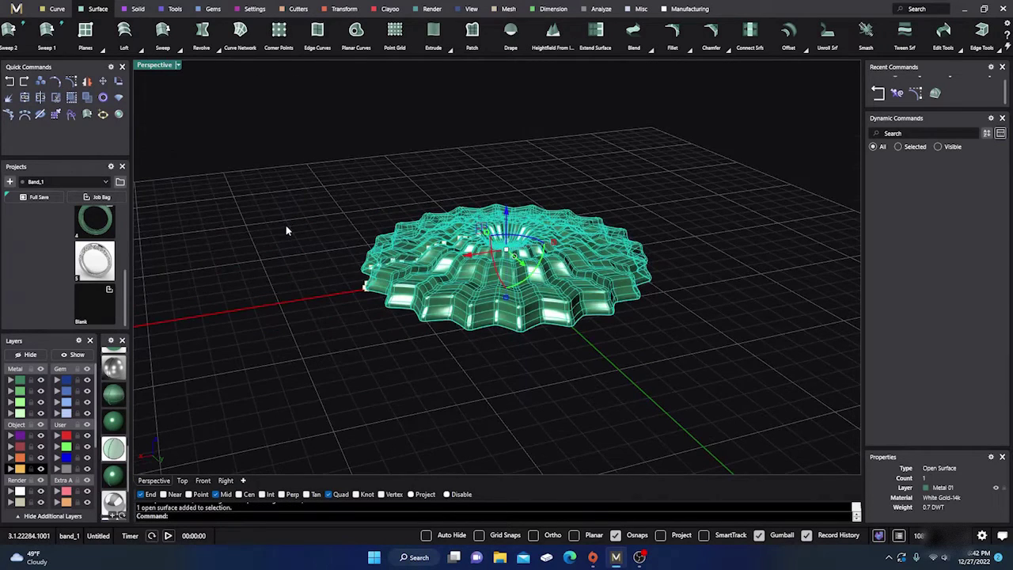
type("Cap")
key("Return")
left_click(510, 318)
right_click_drag(434, 377, 488, 190)
left_click(488, 191)
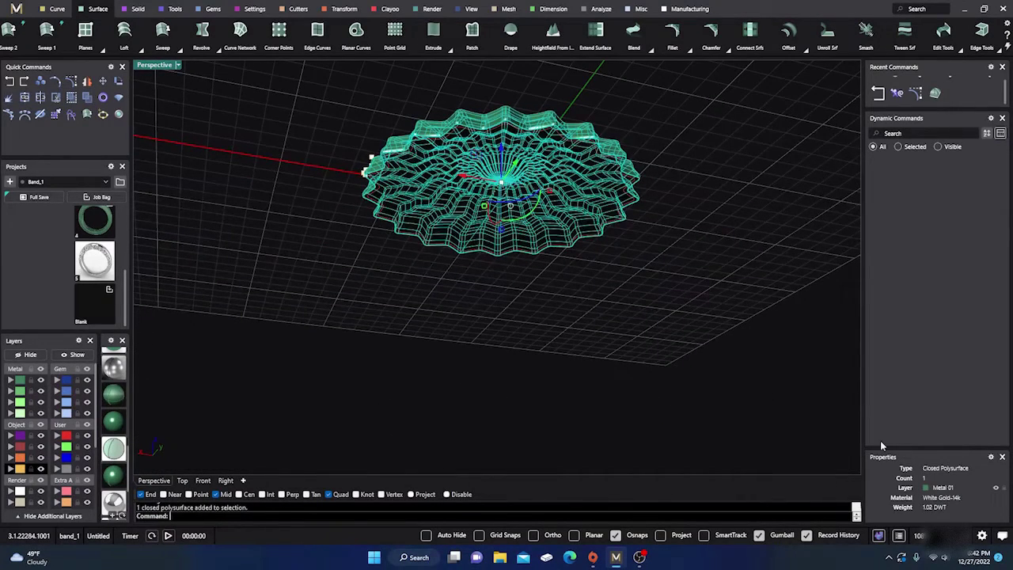
Step: Deselect the solid and show it in the Perspective view with a rendered metal display
right_click_drag(666, 266, 629, 398)
scroll(500, 290, "down", 4)
left_click(325, 209)
right_click_drag(348, 270, 352, 307)
scroll(538, 364, "up", 6)
scroll(539, 365, "down", 4)
right_click_drag(560, 396, 526, 324)
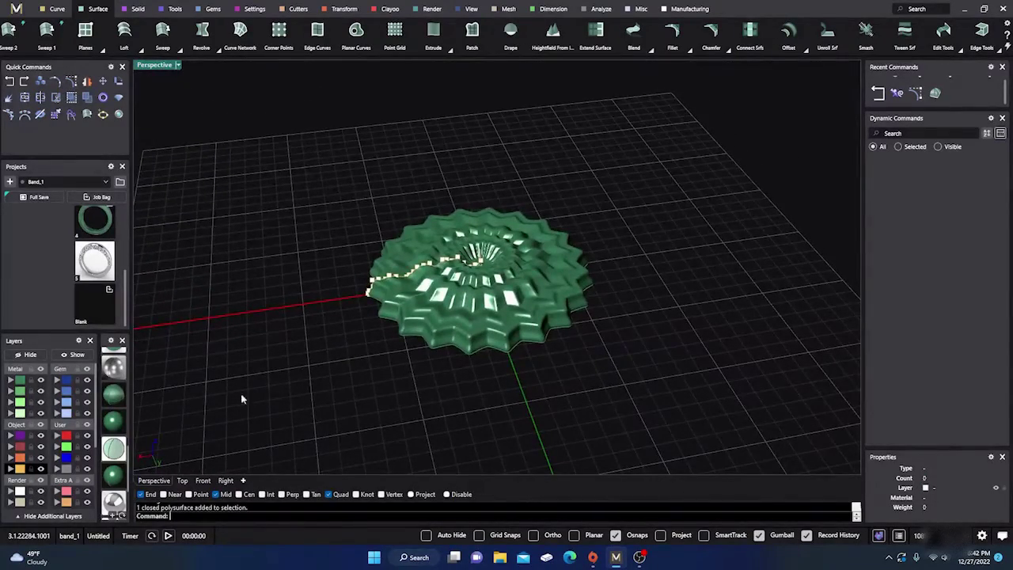
scroll(116, 451, "up", 8)
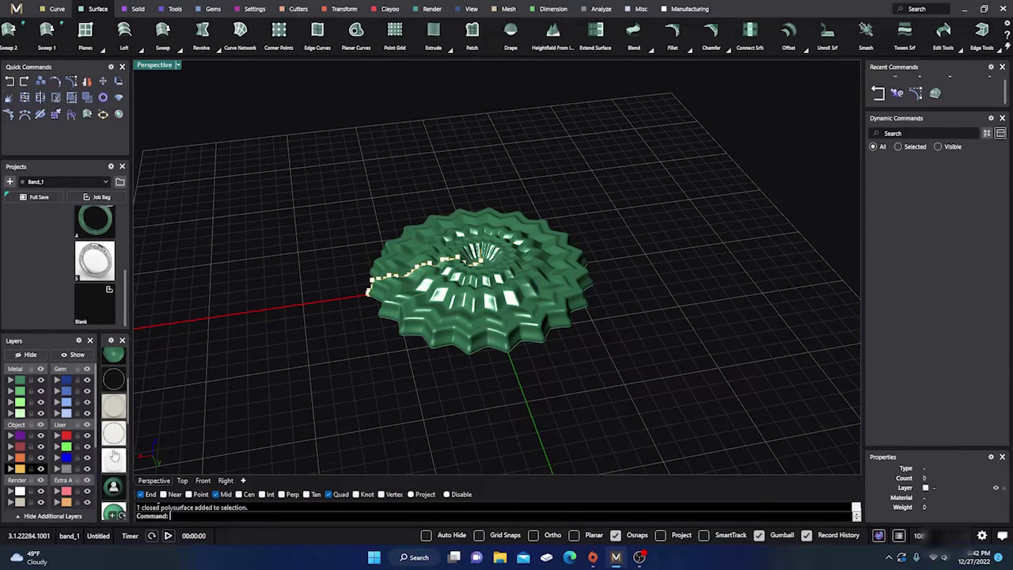
scroll(113, 439, "up", 2)
left_click(117, 419)
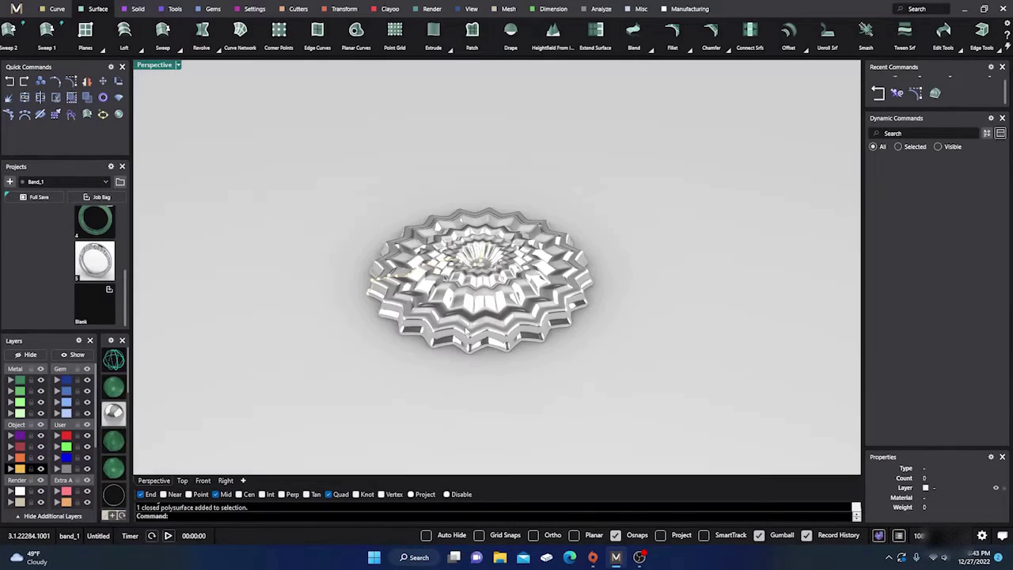
scroll(470, 336, "up", 5)
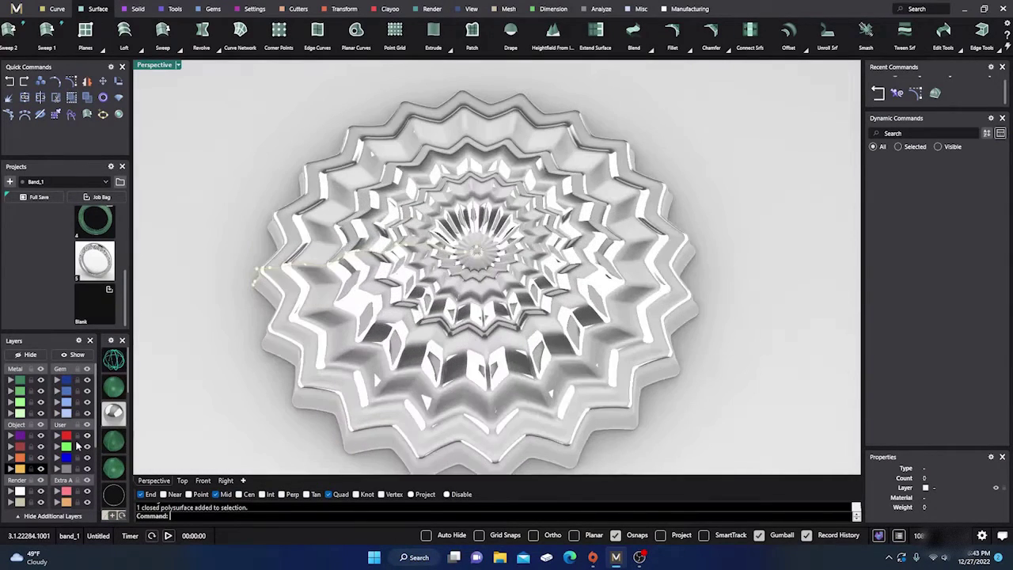
Step: Try to hide the layer holding the construction curves and examine the rendered solid from a lower angle
left_click(40, 469)
scroll(544, 313, "down", 3)
right_click_drag(542, 352, 525, 270)
scroll(525, 270, "up", 3)
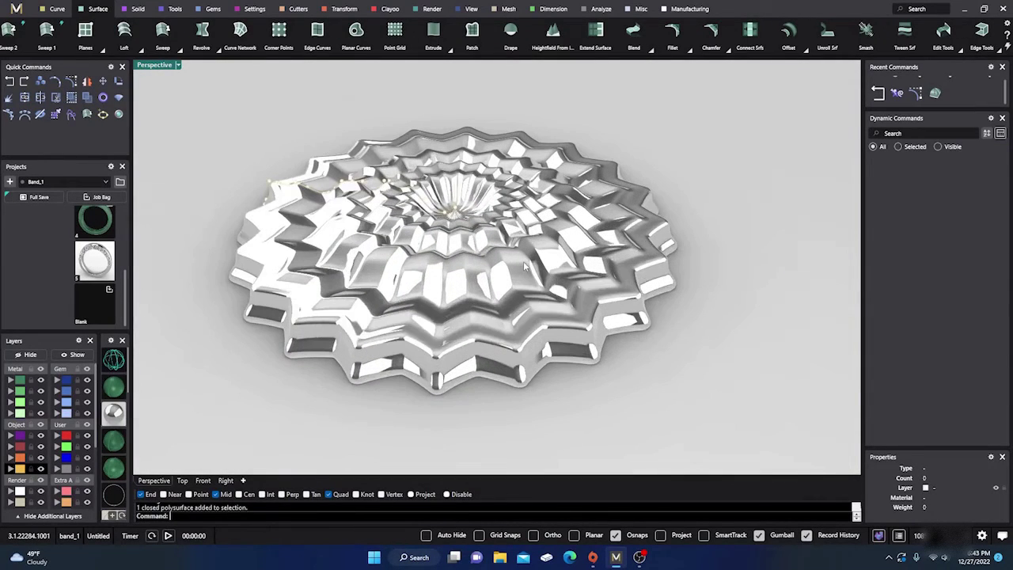
Step: Delete the capped solid and all remaining construction curves to empty the scene
scroll(535, 273, "down", 5)
left_click(530, 276)
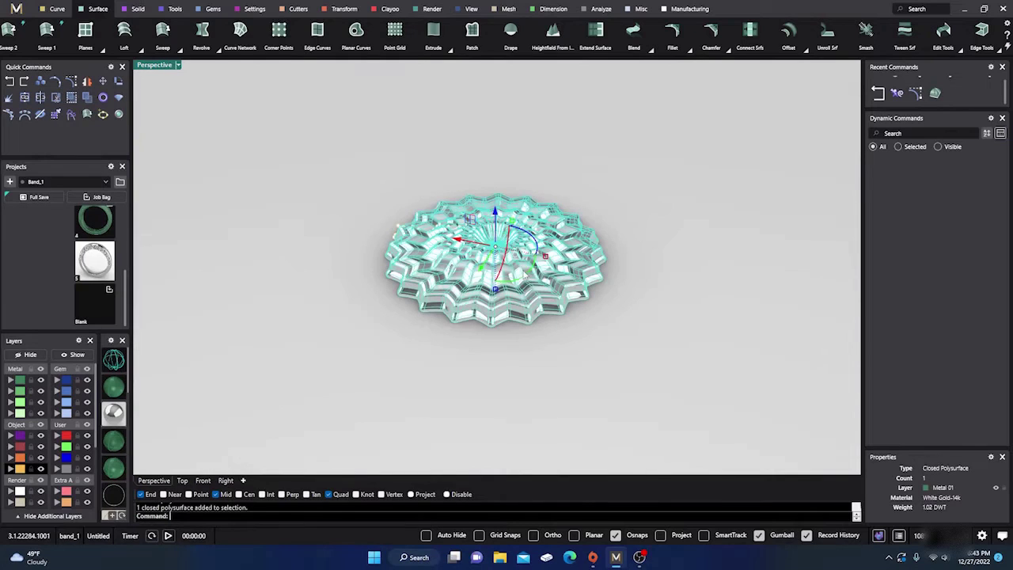
key("Delete")
left_click_drag(369, 124, 687, 401)
key("Delete")
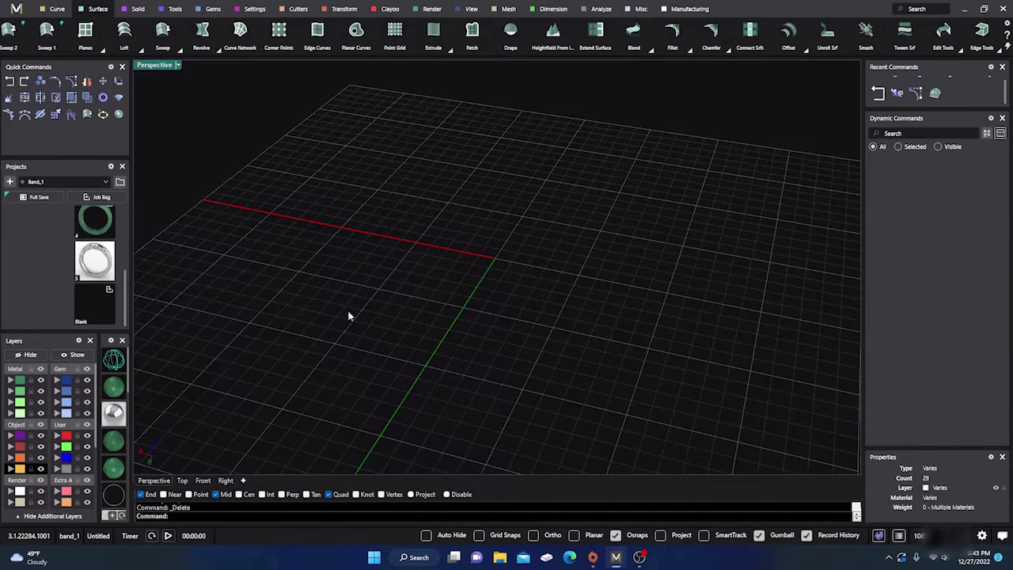
Step: Draw a 12-sided inscribed polygon centred on the origin in the Top view, with a corner on the Y axis and a radius of about 4.4 mm
left_click(57, 10)
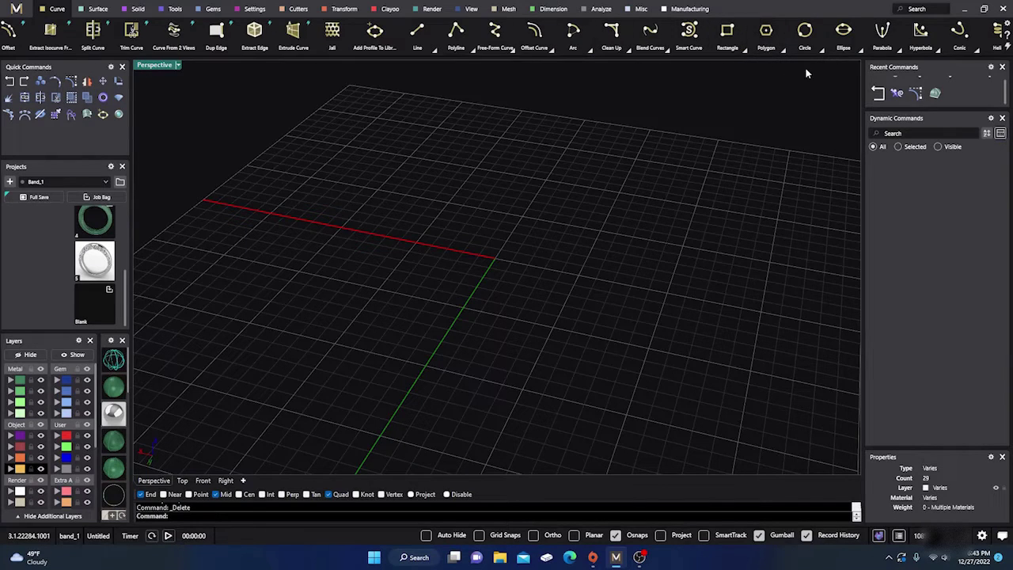
scroll(820, 47, "down", 2)
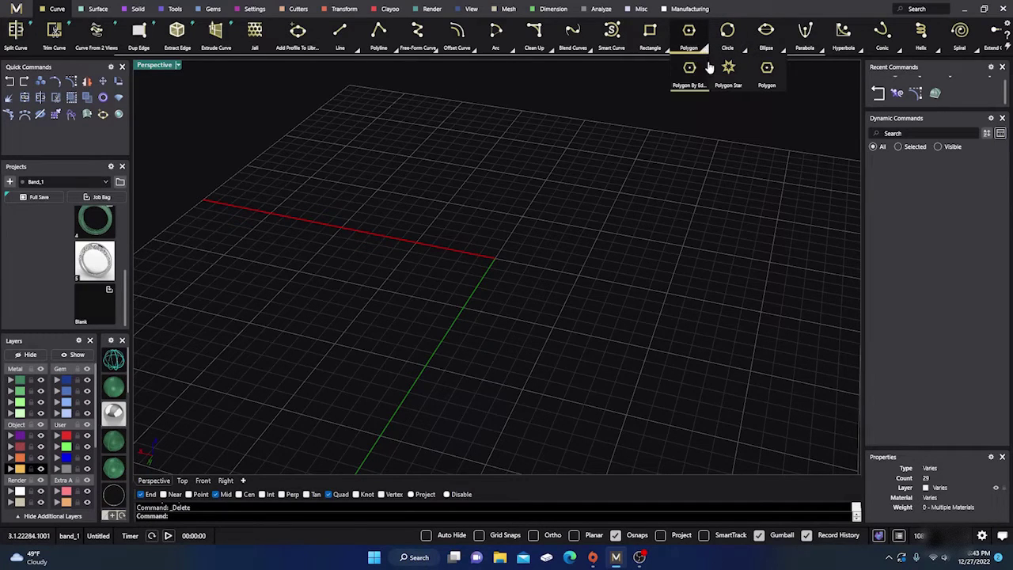
left_click(767, 68)
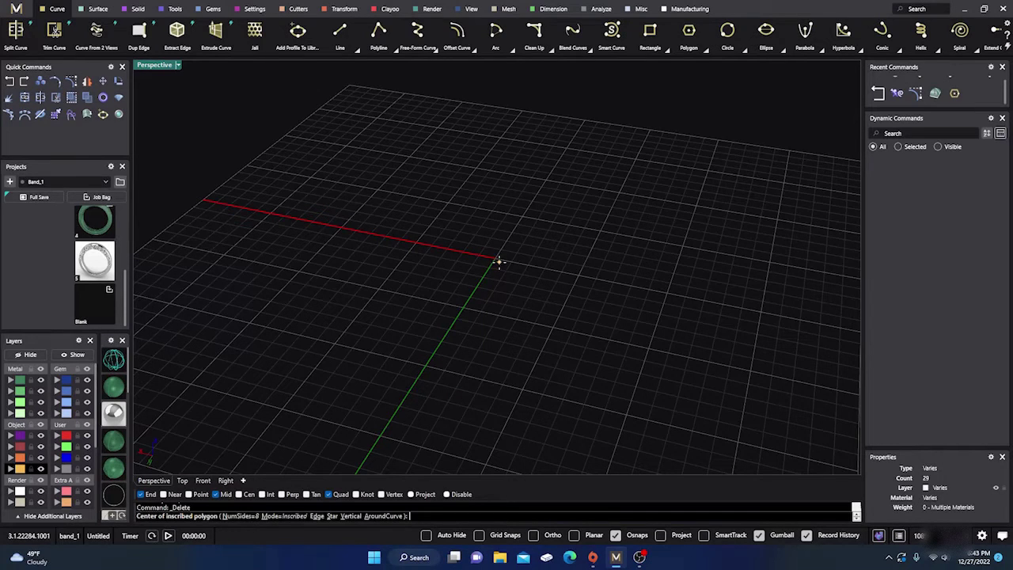
left_click(496, 260)
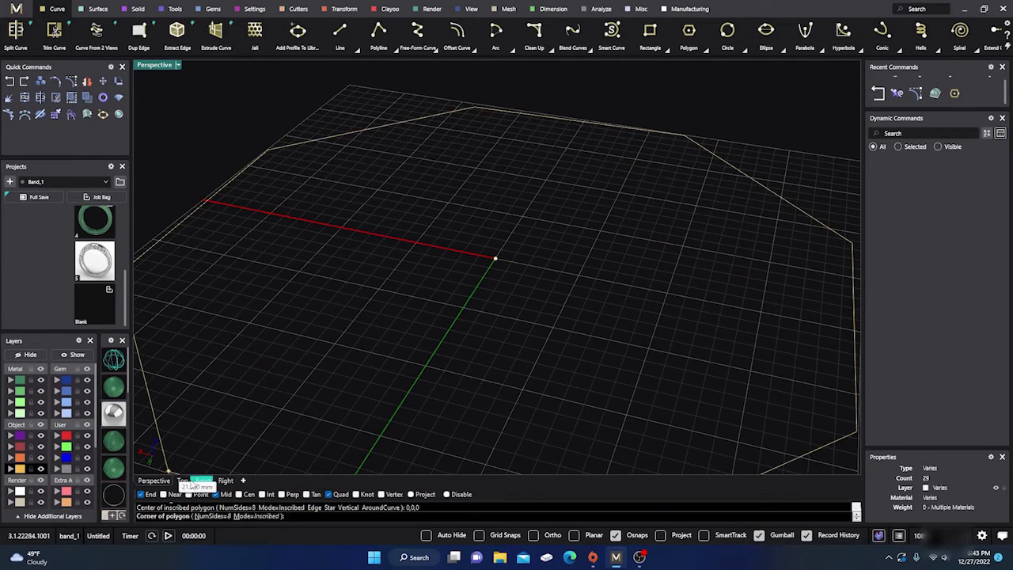
left_click(182, 480)
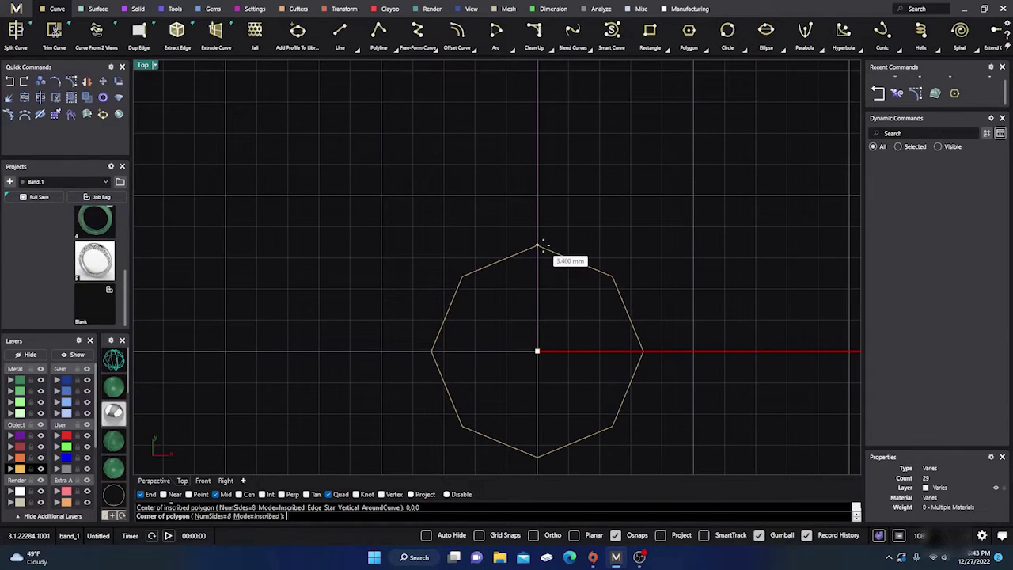
left_click(221, 517)
type("12")
key("Return")
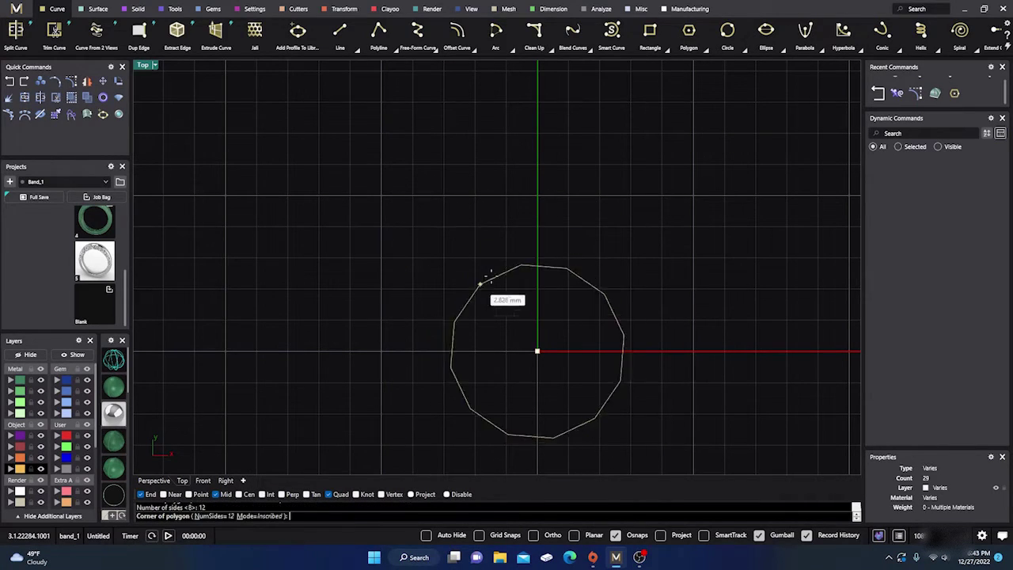
left_click(538, 214)
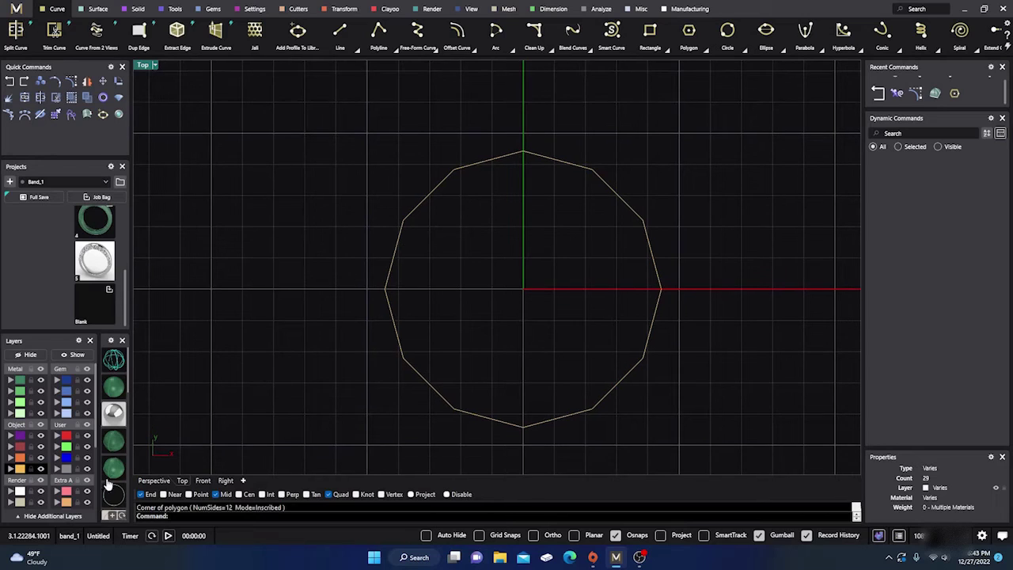
Step: Draw a vertical line about 3.3 mm long from the origin up the Z axis in the Front view
left_click(153, 481)
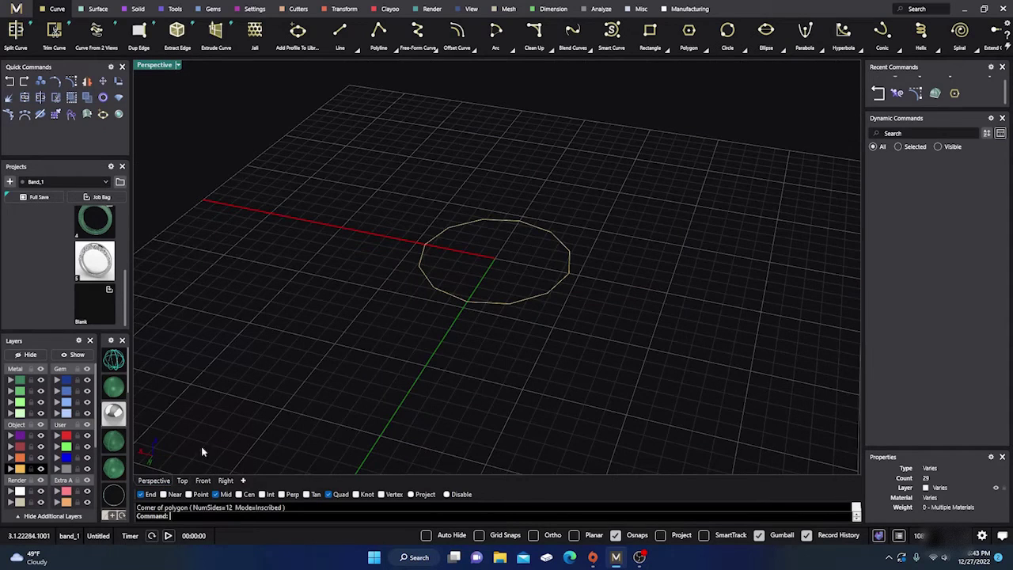
left_click(340, 31)
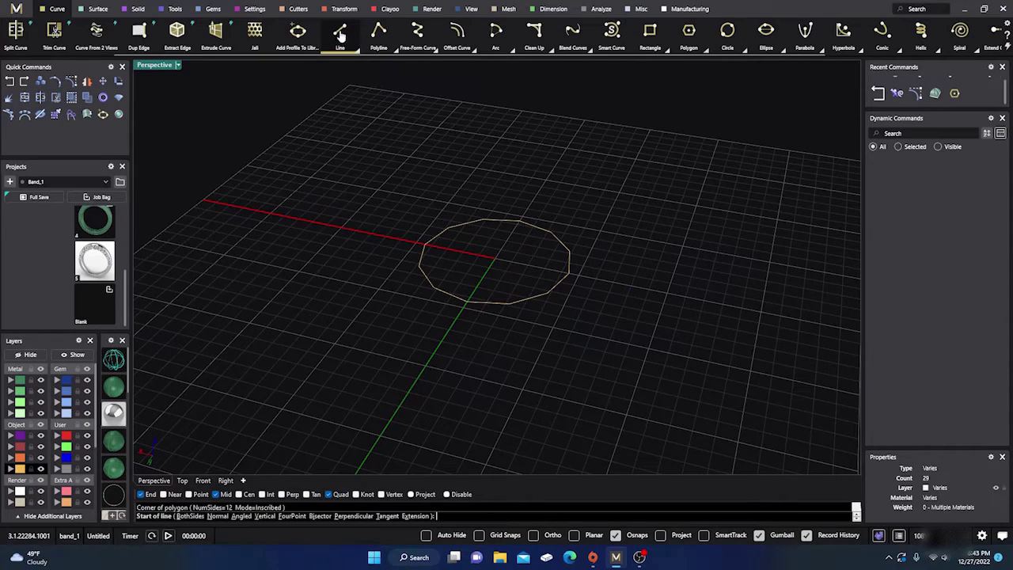
key("Escape")
right_click(494, 262)
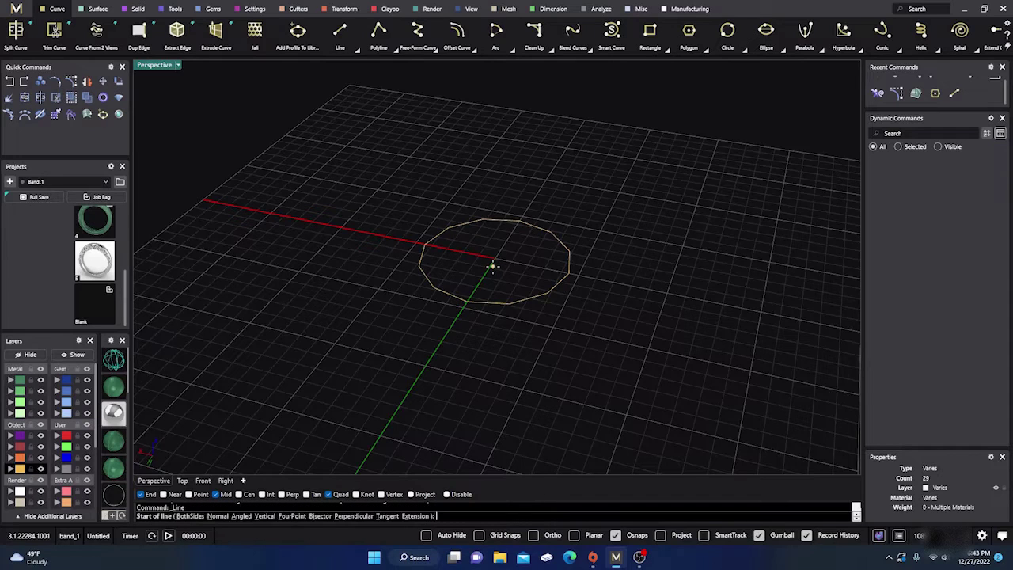
left_click(493, 264)
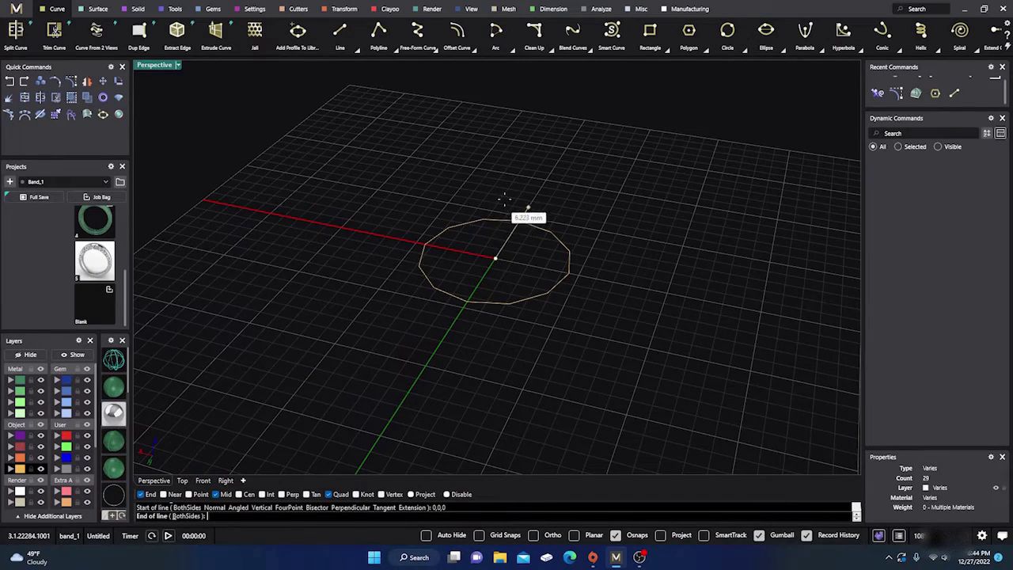
left_click(182, 480)
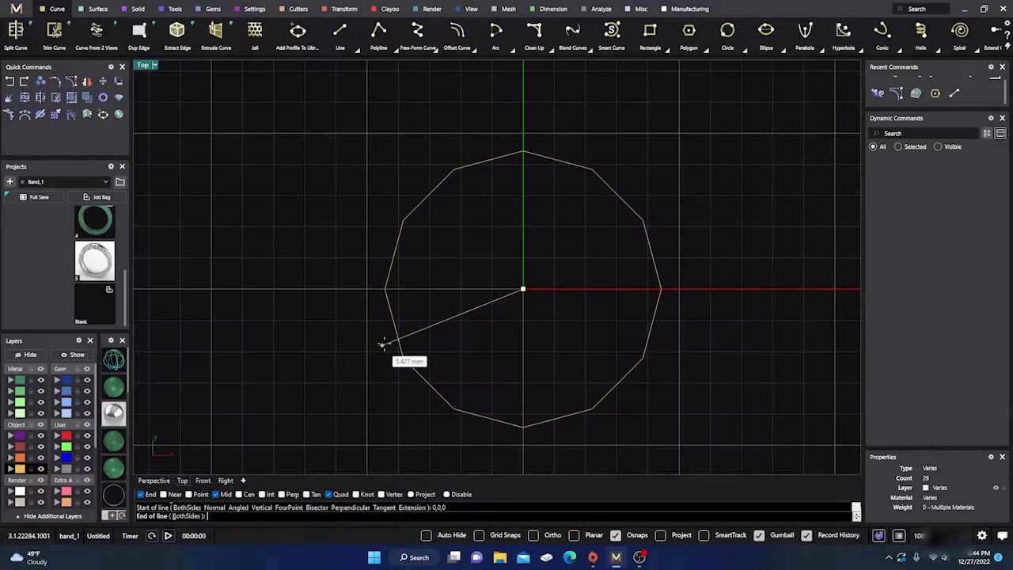
left_click(203, 481)
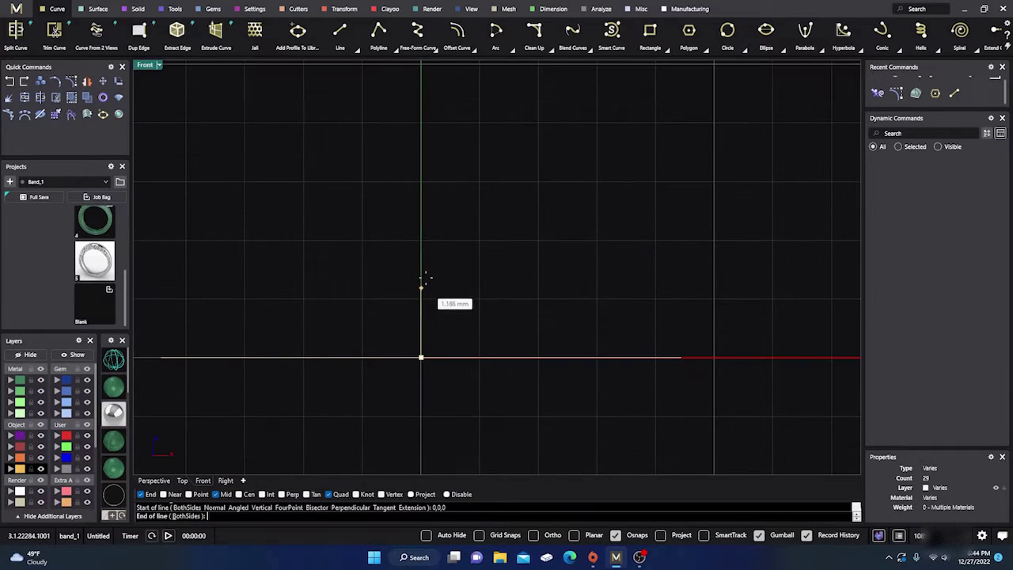
left_click(427, 166)
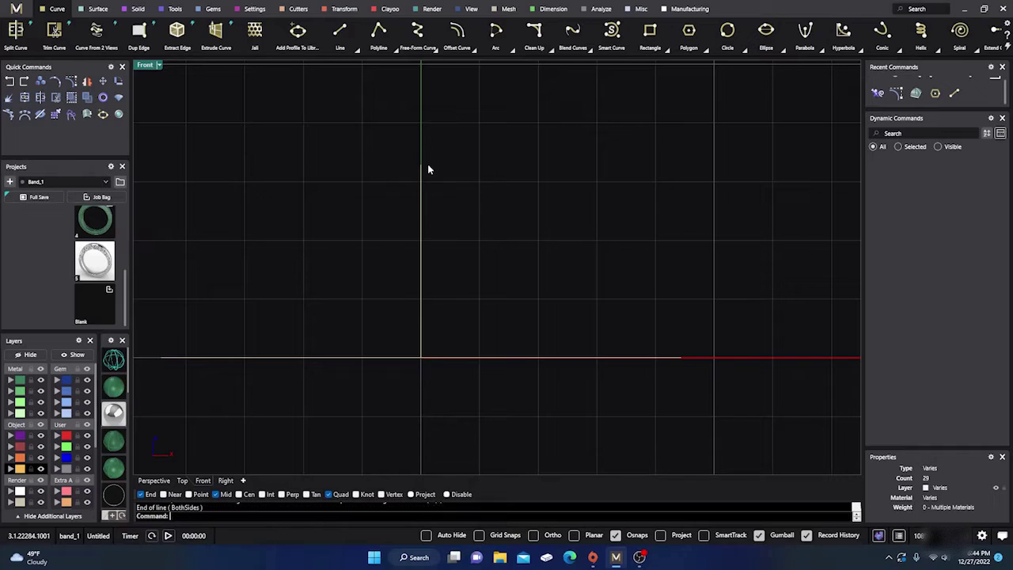
Step: Draw a degree 5 curve through six points from the polygon's corner on the negative X axis to the top of the vertical line
left_click(154, 480)
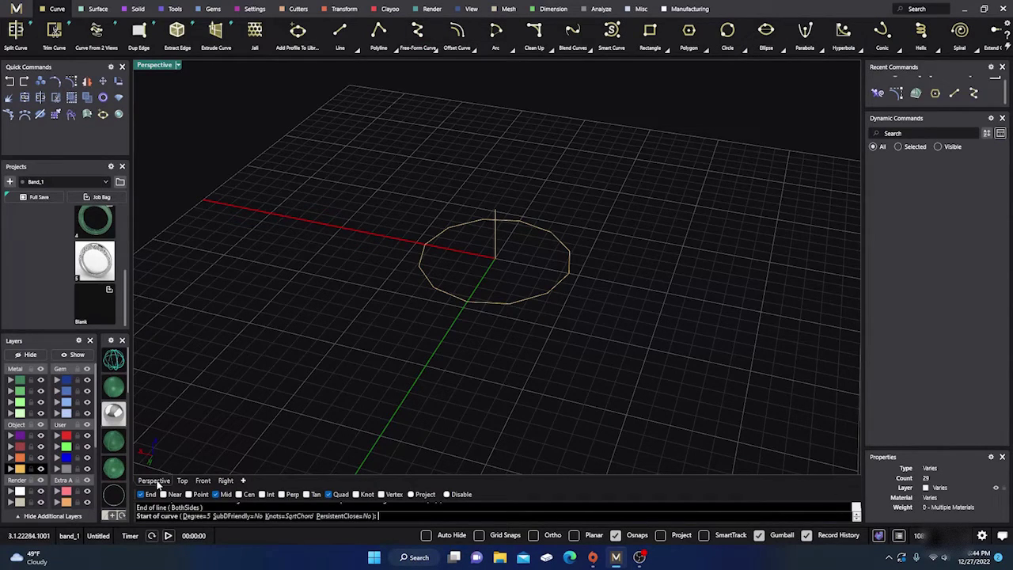
left_click(571, 273)
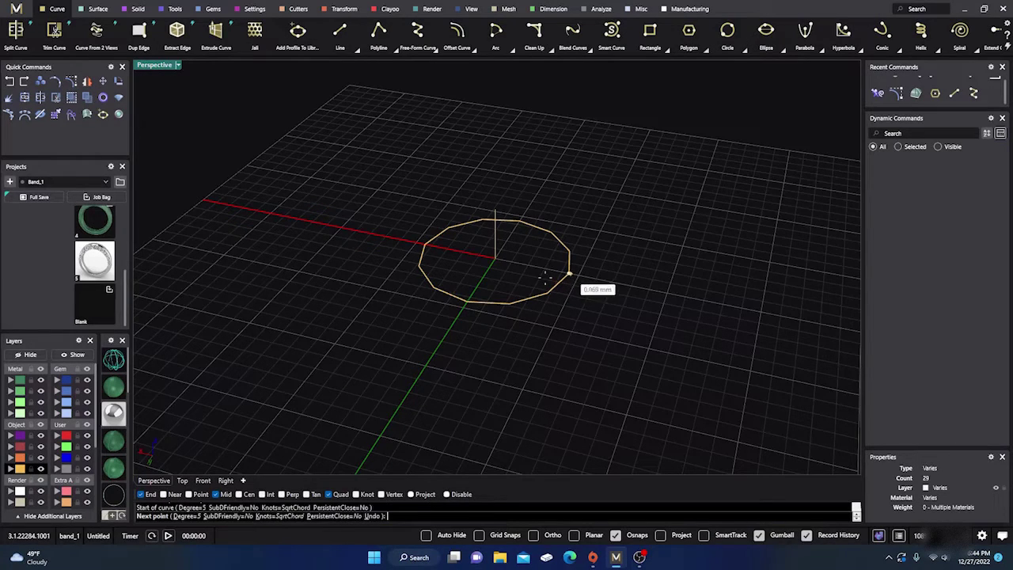
left_click(203, 481)
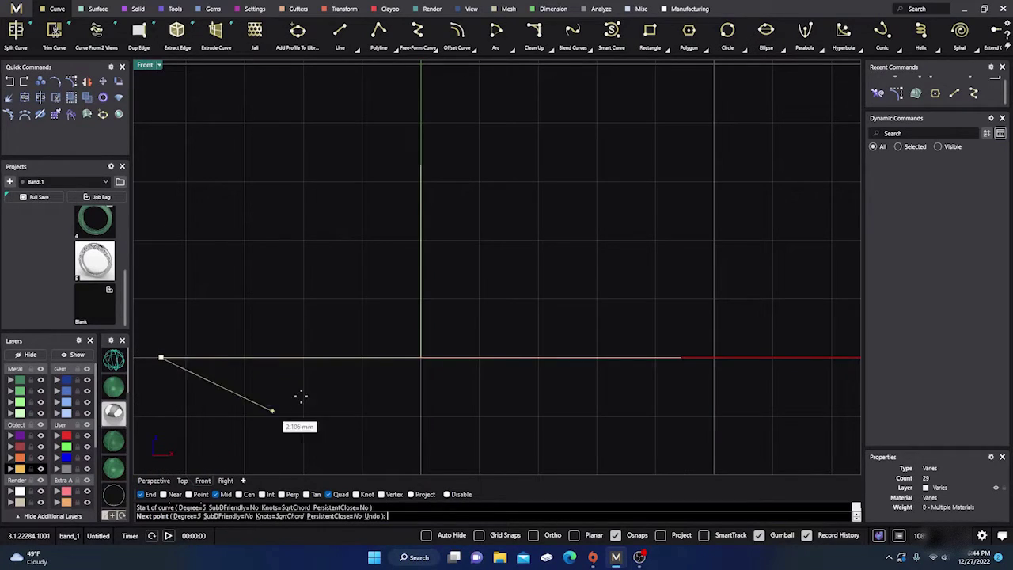
left_click(286, 331)
left_click(339, 331)
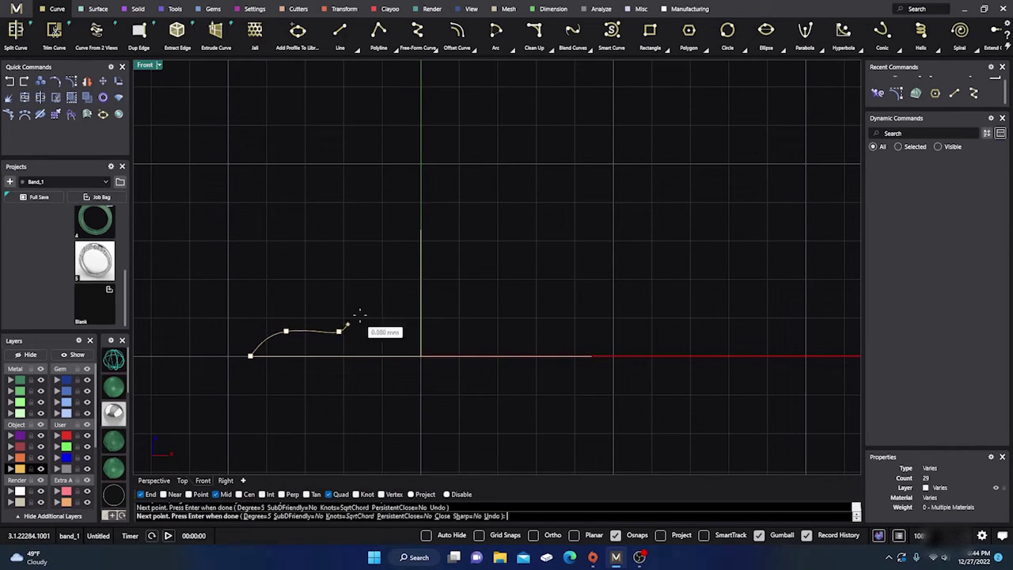
left_click(369, 304)
left_click(397, 262)
left_click(422, 230)
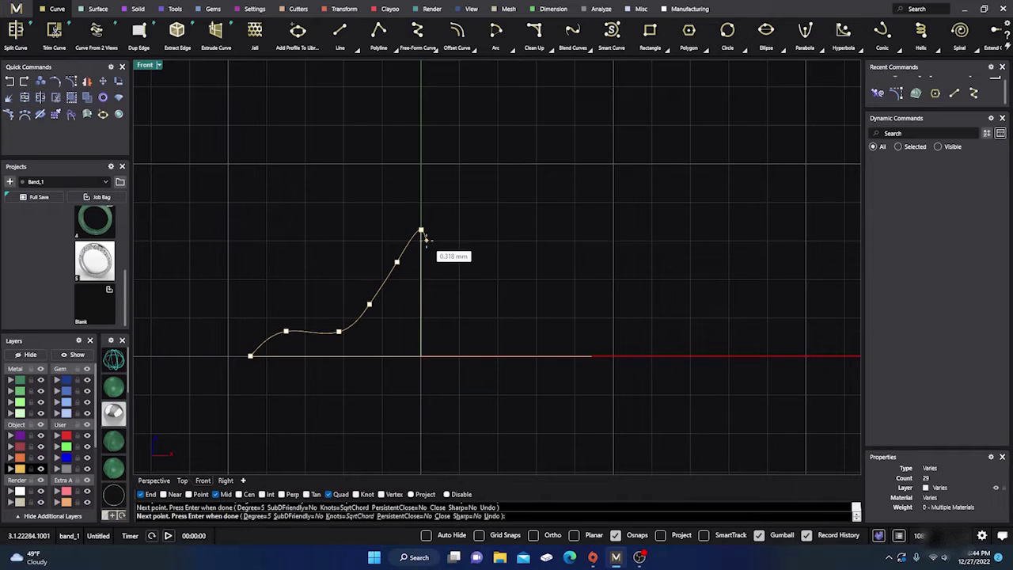
key("Return")
Step: Select the profile curve and check its degree and control points with the What command
left_click(382, 290)
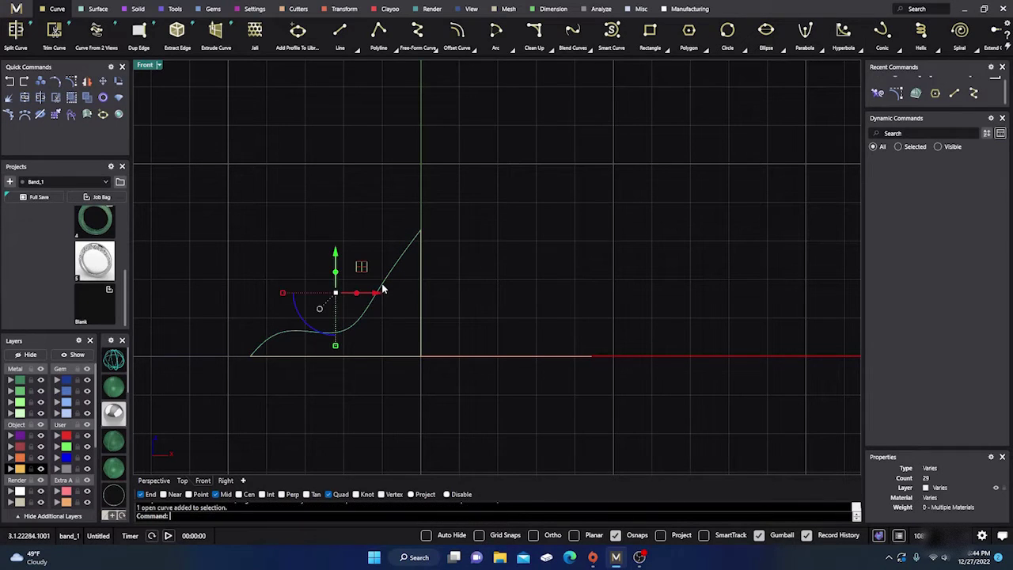
type("Wht")
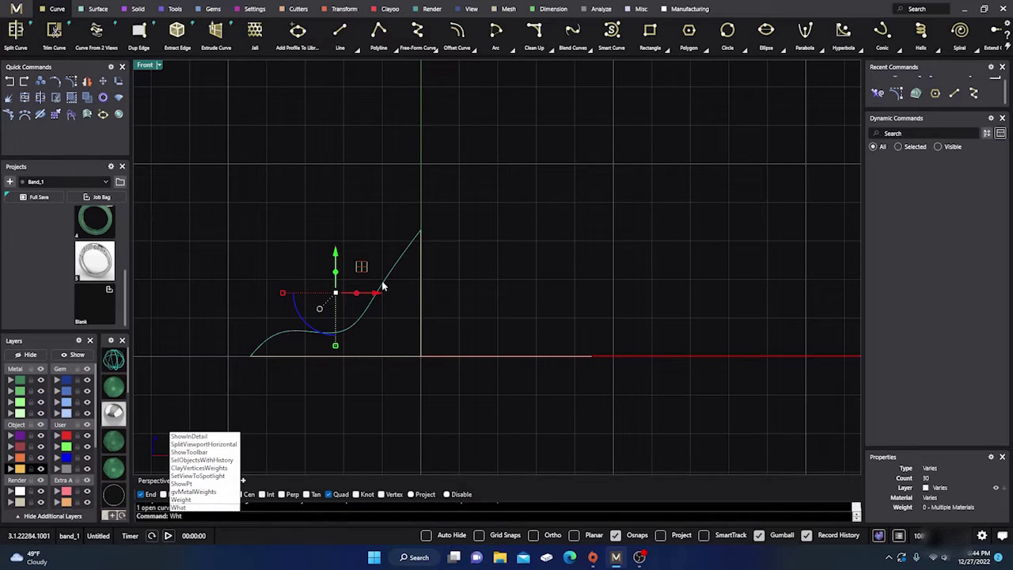
key("Return")
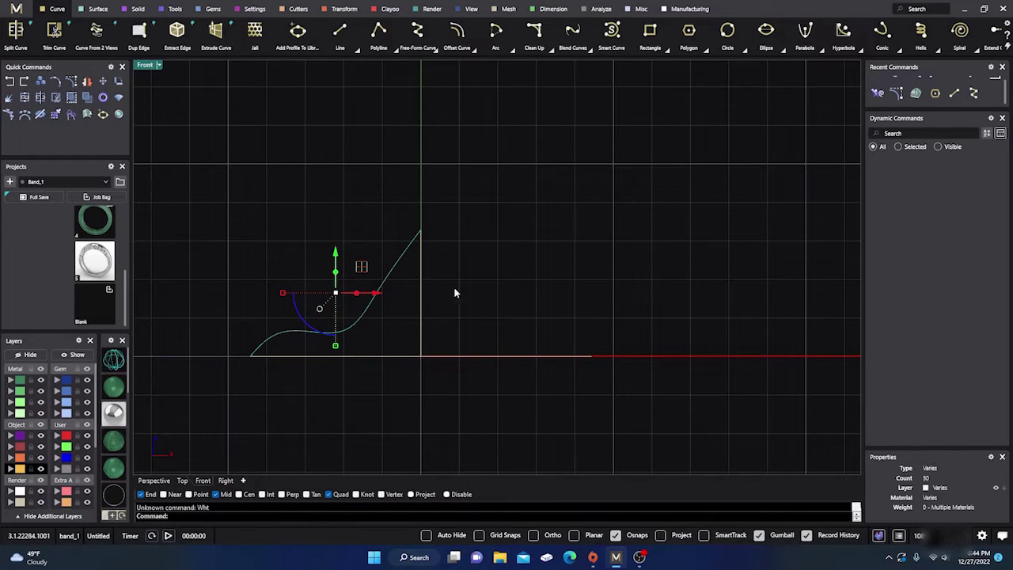
type("W")
key("Return")
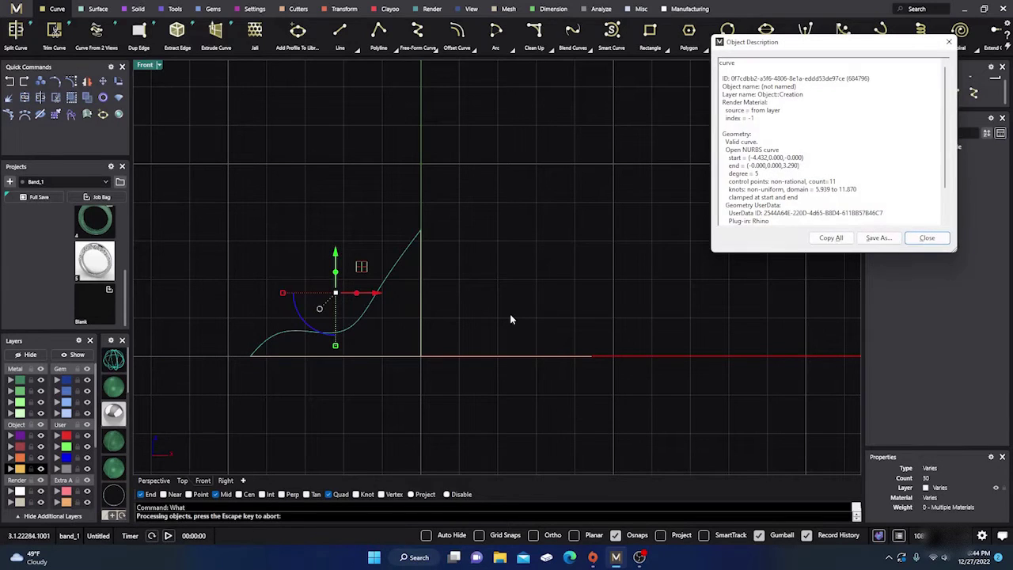
left_click(927, 237)
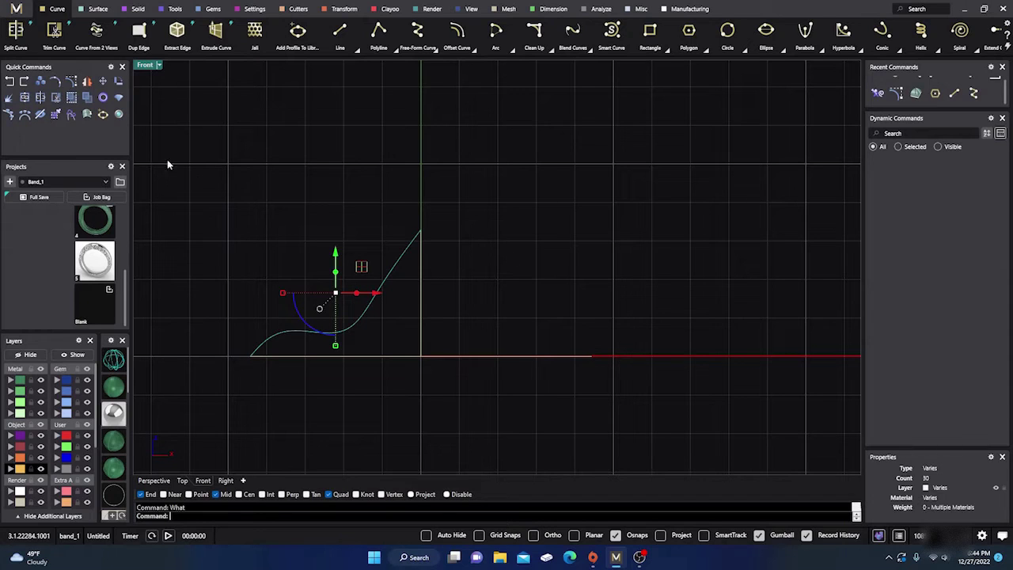
Step: Turn on the profile curve's control points and bring up the surface tools in the Perspective view
left_click(85, 83)
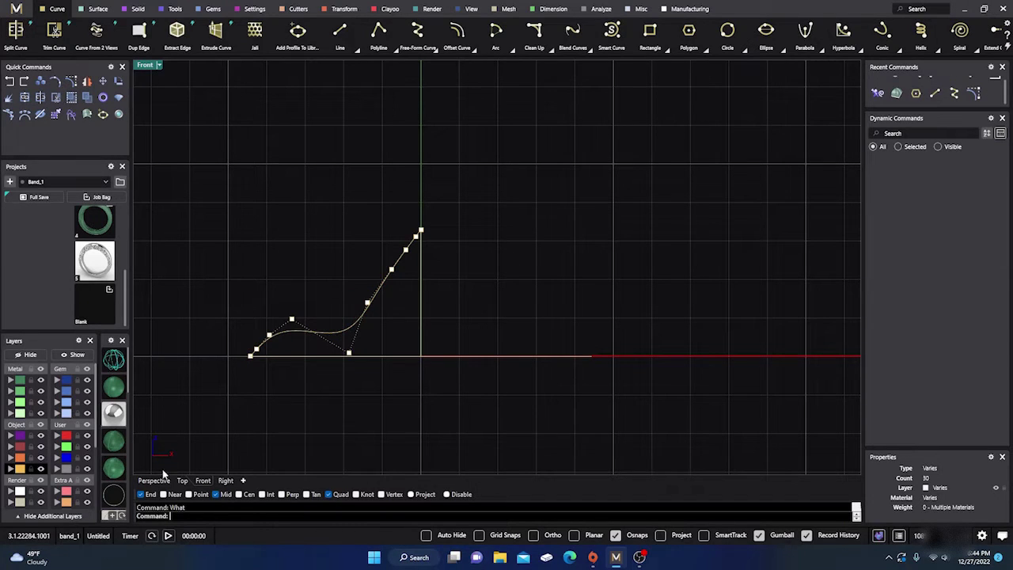
left_click(154, 480)
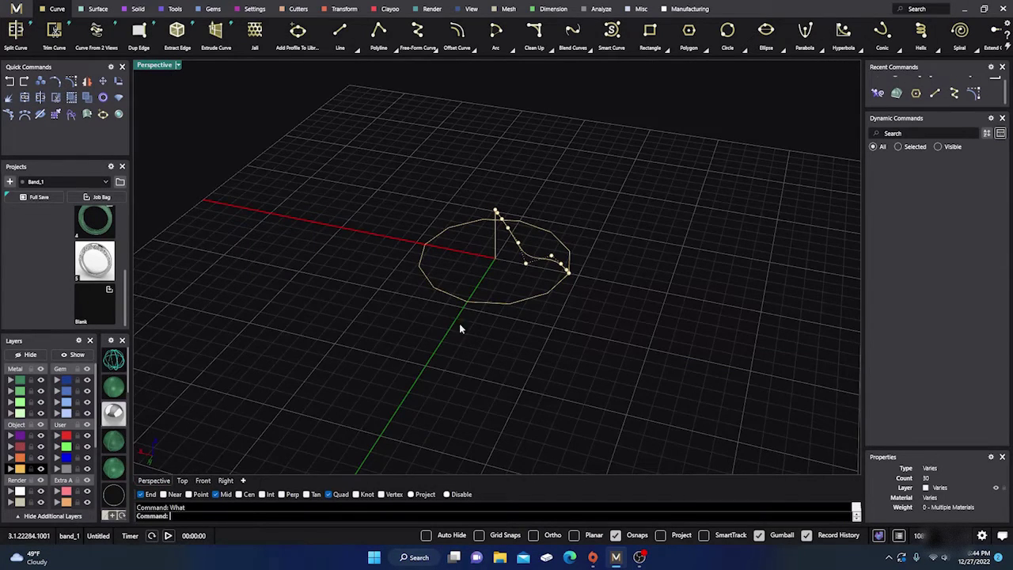
scroll(494, 258, "up", 2)
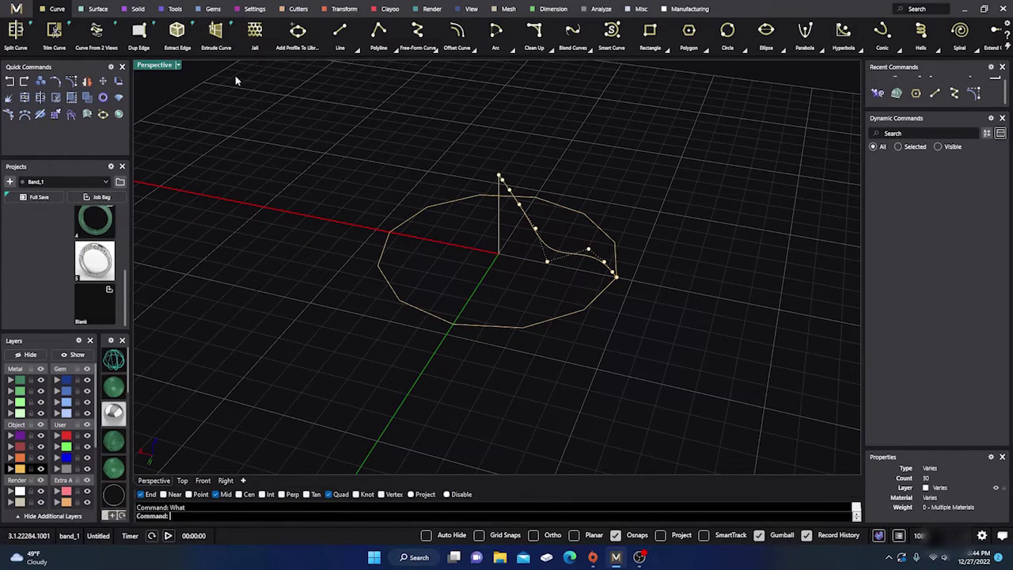
left_click(98, 9)
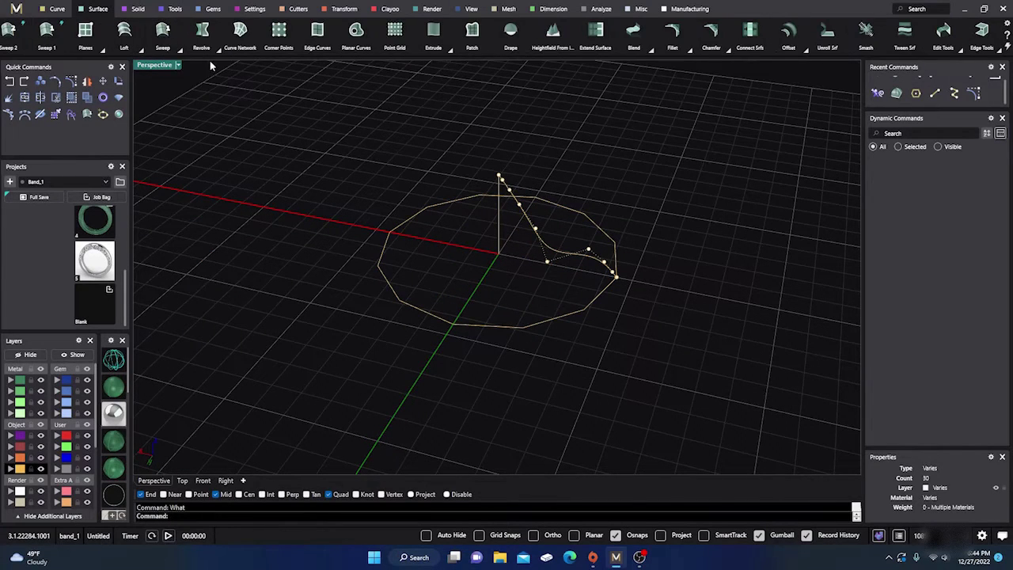
right_click(202, 32)
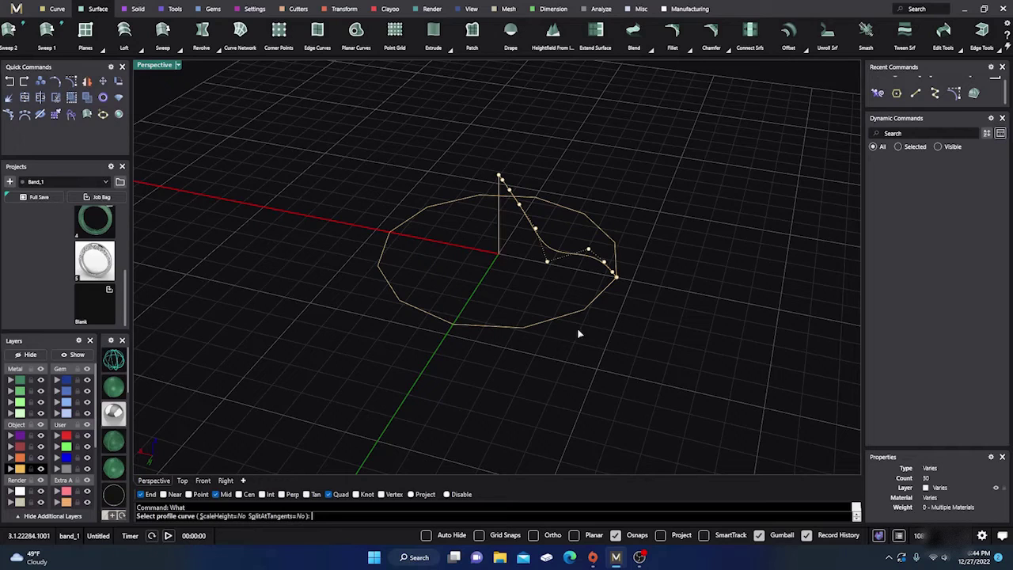
left_click(571, 259)
left_click(590, 306)
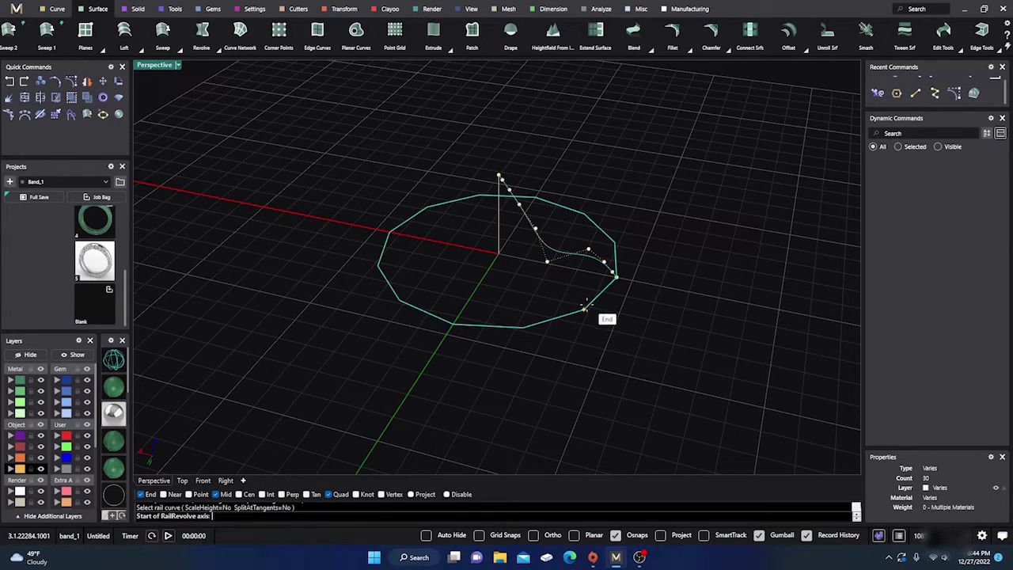
key("Escape")
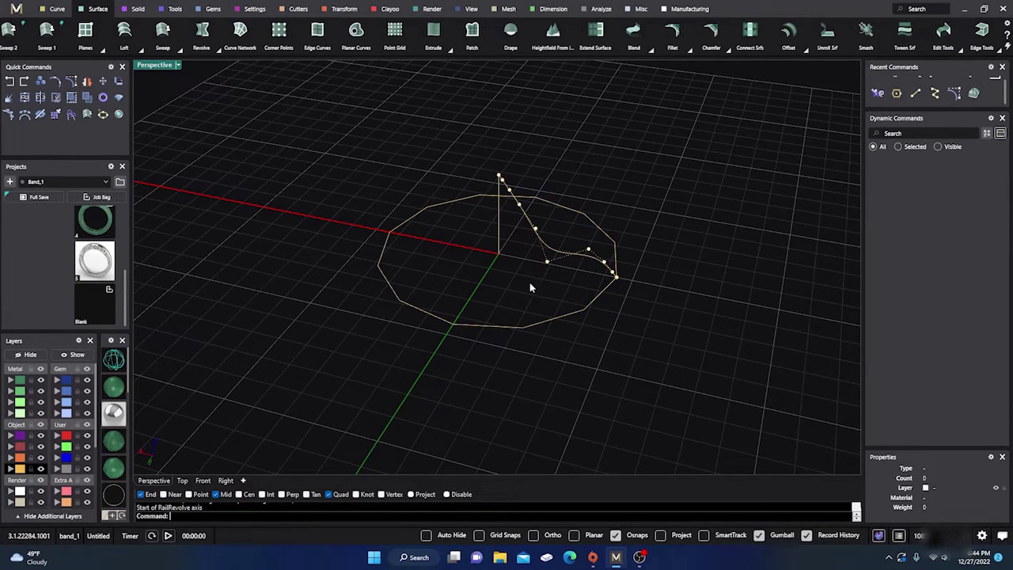
Step: Rail Revolve the degree 5 profile along the 12-sided polygon rail, using the vertical line from the origin as the axis
right_click(538, 285)
left_click(589, 261)
left_click(599, 303)
left_click(498, 251)
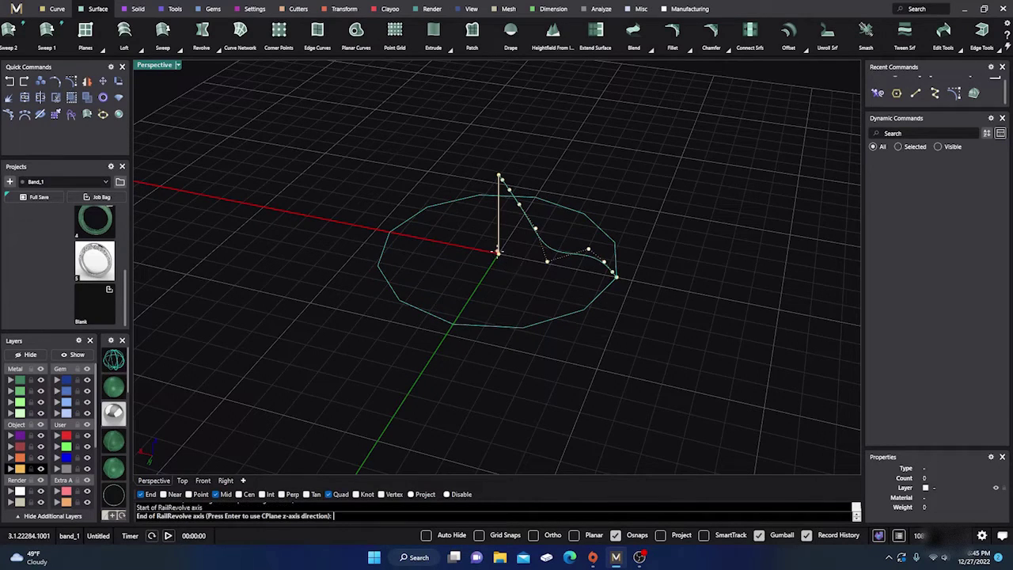
left_click(498, 175)
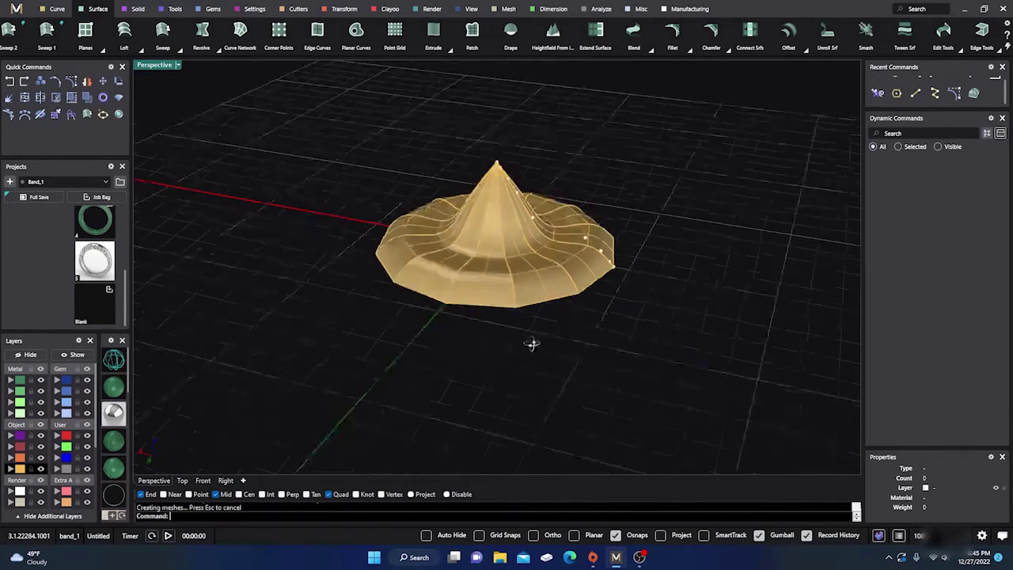
scroll(506, 238, "up", 5)
scroll(541, 228, "down", 5)
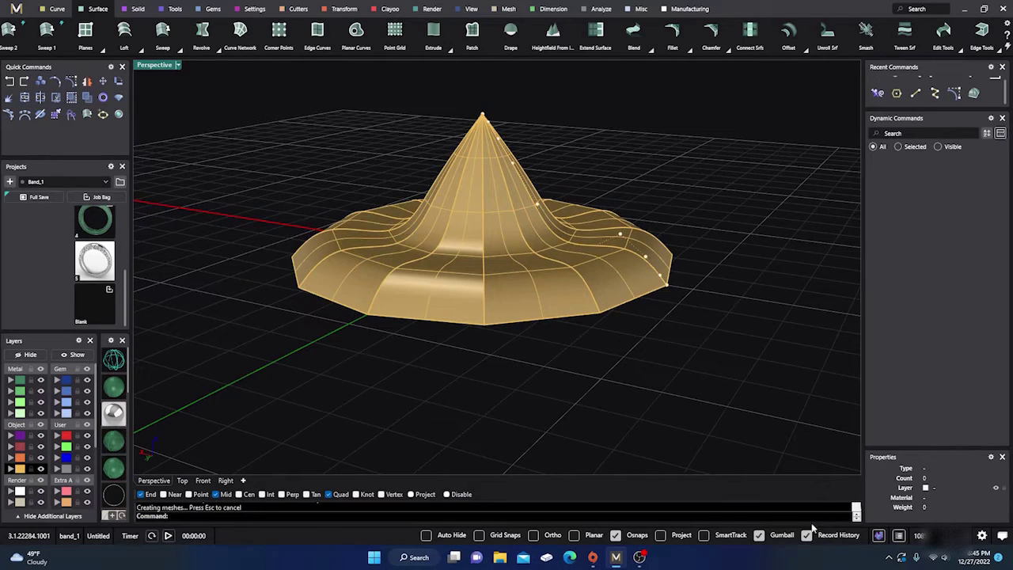
Step: Move the profile's control point on the cone's lower slope outward, away from the axis
left_click(539, 208)
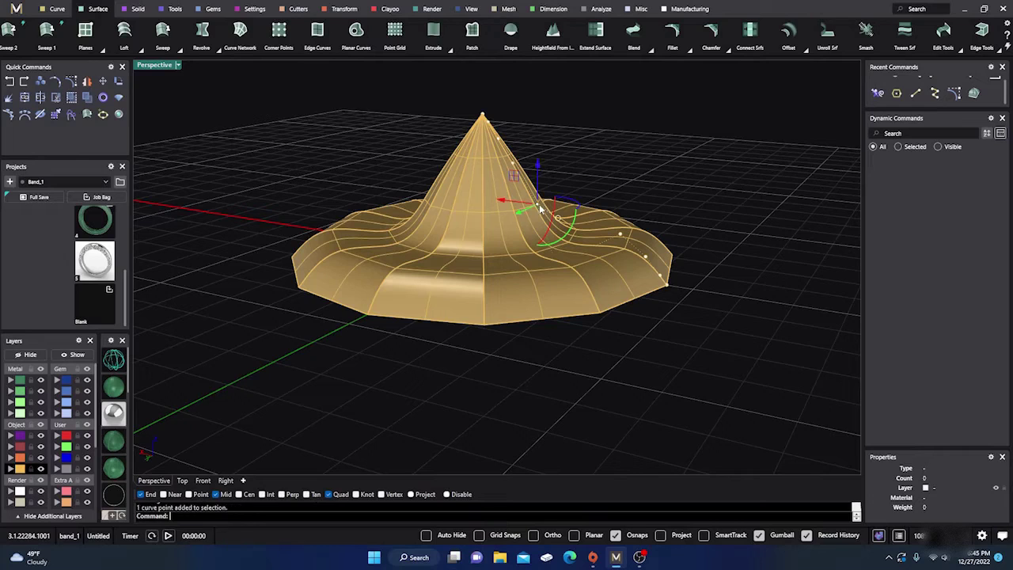
left_click_drag(502, 199, 542, 204)
right_click_drag(598, 331, 624, 331)
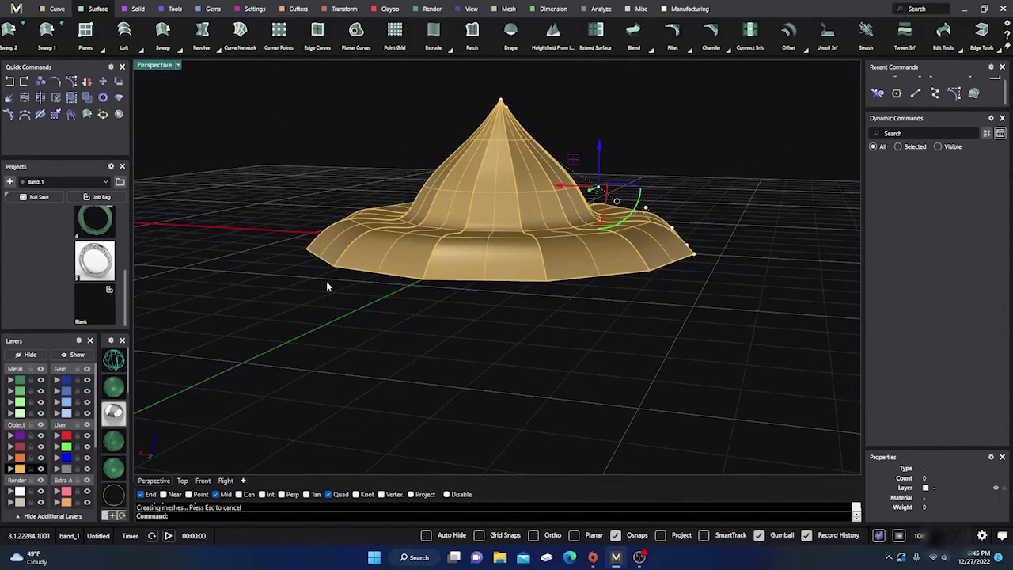
Step: Show the Perspective view in wireframe and assign the revolved polysurface to the Metal 01 layer
left_click(117, 361)
left_click(350, 246)
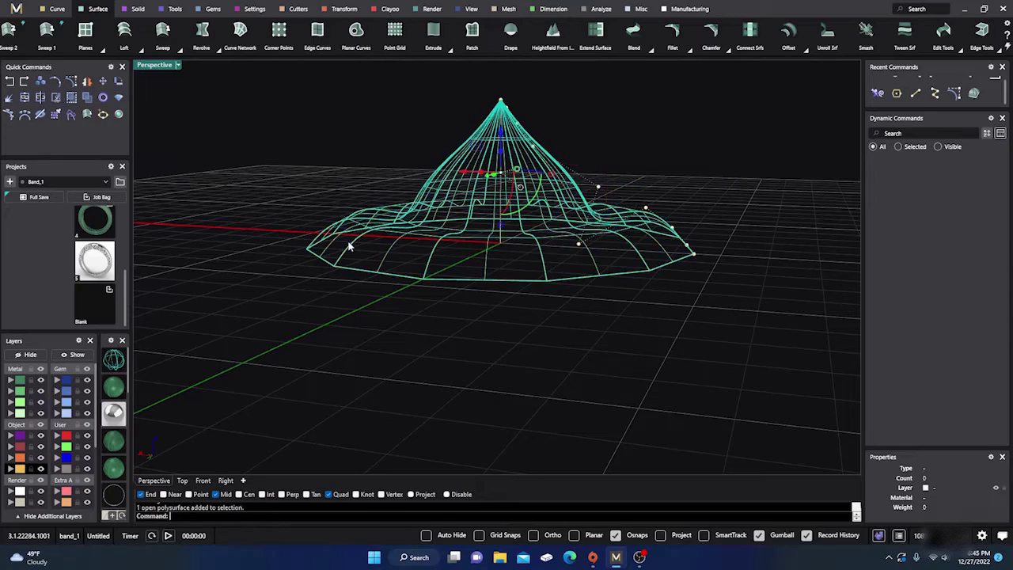
left_click(12, 380)
right_click_drag(339, 334, 339, 357)
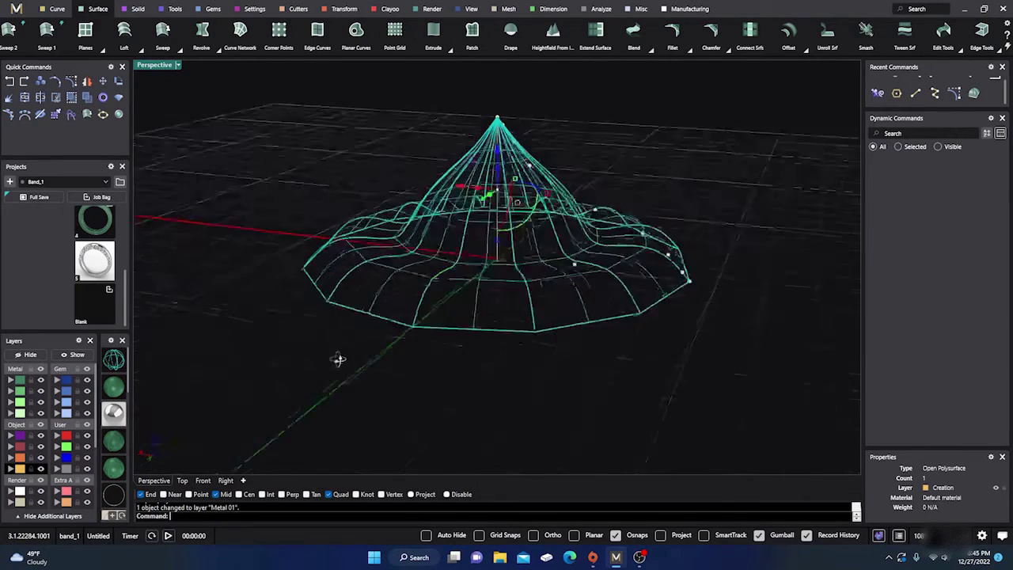
Step: Move the profile's control point midway up the cone upward and outward to round the crown
scroll(519, 180, "up", 5)
left_click(522, 175)
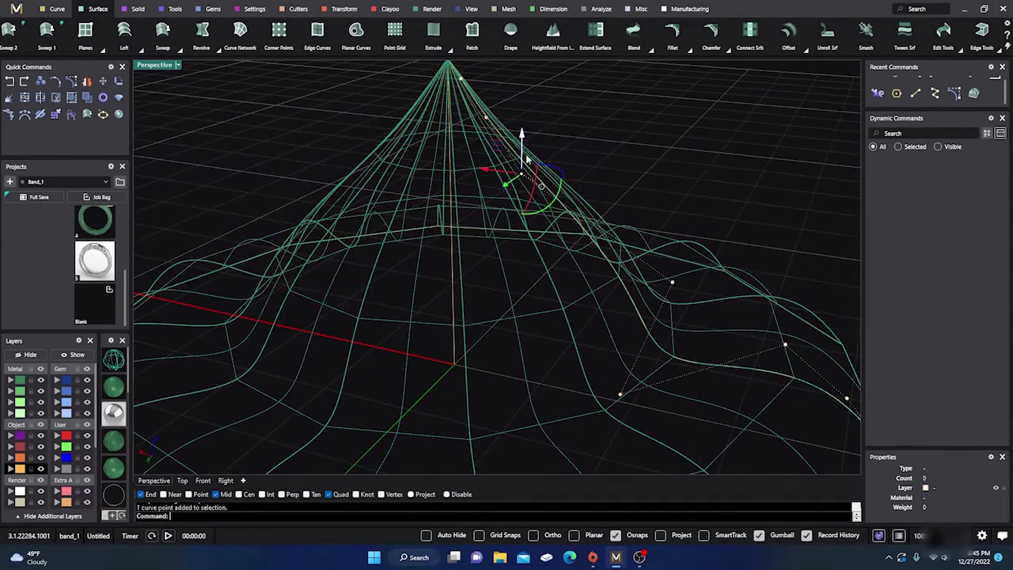
left_click_drag(522, 137, 535, 101)
left_click_drag(487, 134, 561, 140)
Step: Lower the profile's uppermost control points along the axis so the crown's centre dips inward
left_click(486, 119)
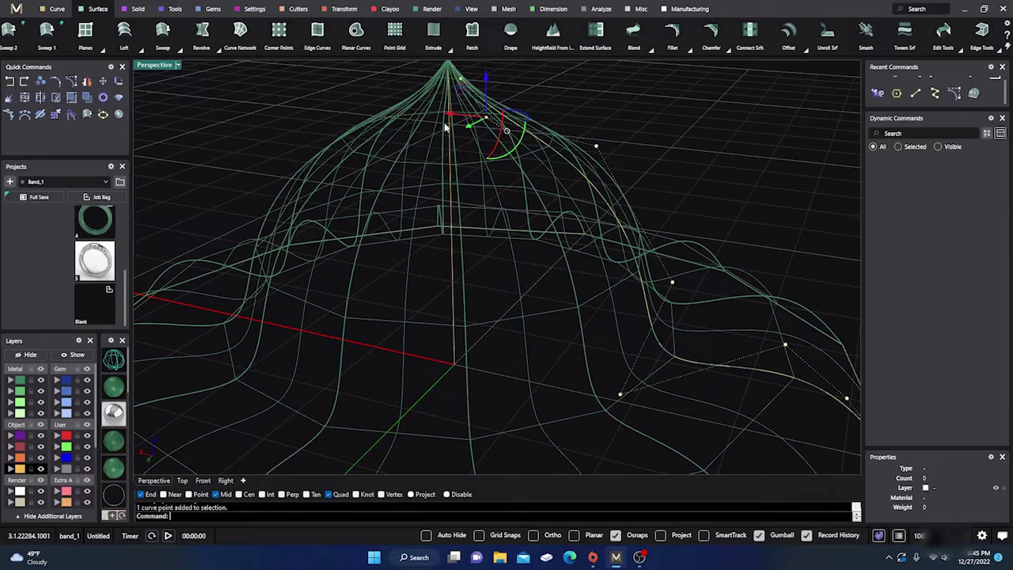
scroll(429, 129, "down", 2)
left_click_drag(418, 73, 502, 140)
left_click_drag(460, 73, 456, 149)
scroll(465, 148, "down", 2)
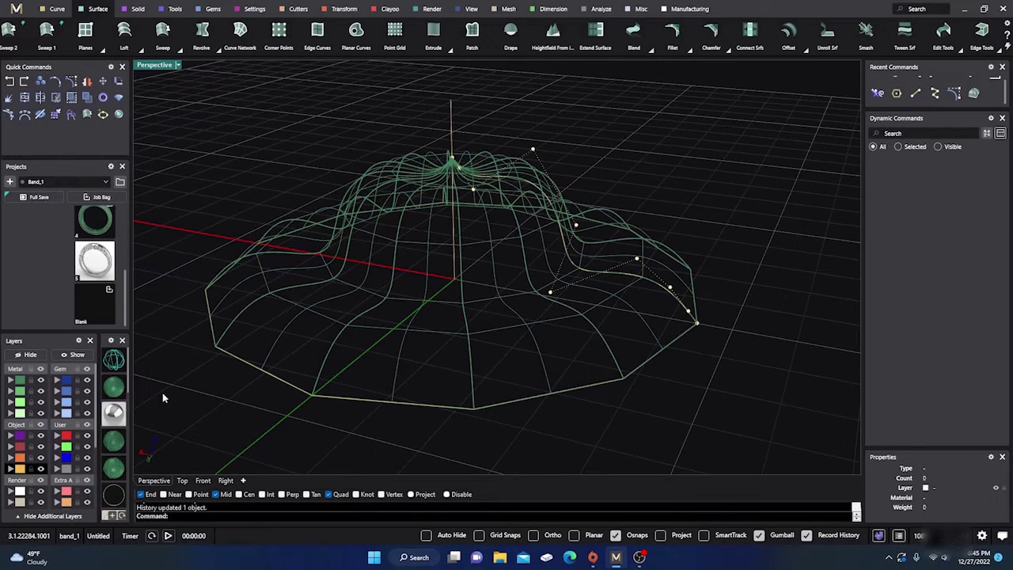
Step: Switch the Perspective view from wireframe to the green shaded display
left_click(115, 388)
scroll(488, 293, "down", 4)
right_click_drag(489, 294, 491, 308)
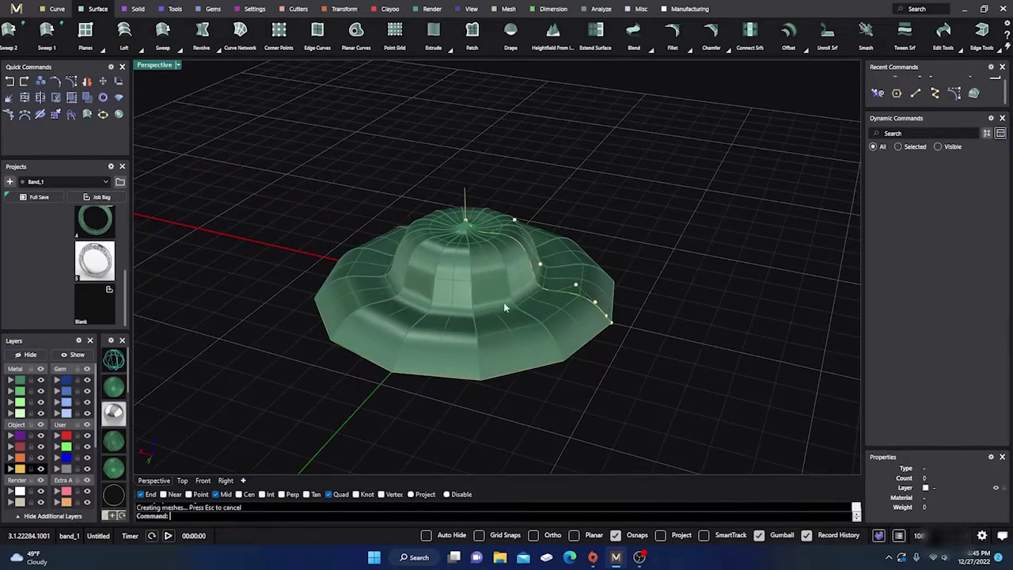
Step: Reshape the profile by moving the control point at the crown's base outward and the one on the brim inward
scroll(544, 273, "up", 2)
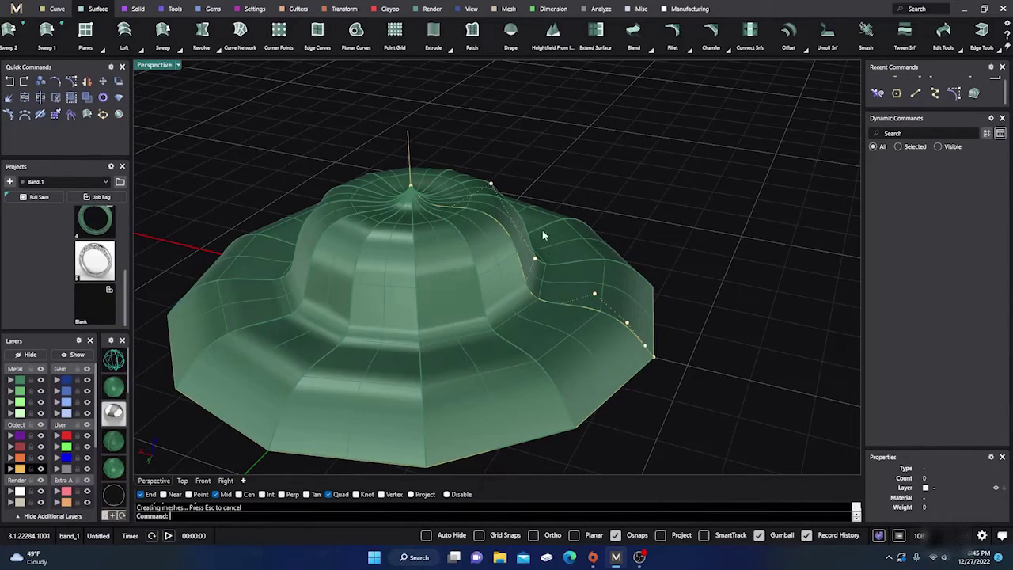
left_click(536, 259)
left_click_drag(500, 251, 528, 256)
left_click(628, 323)
left_click_drag(631, 304, 629, 303)
left_click_drag(590, 332, 565, 324)
right_click_drag(631, 319, 572, 358)
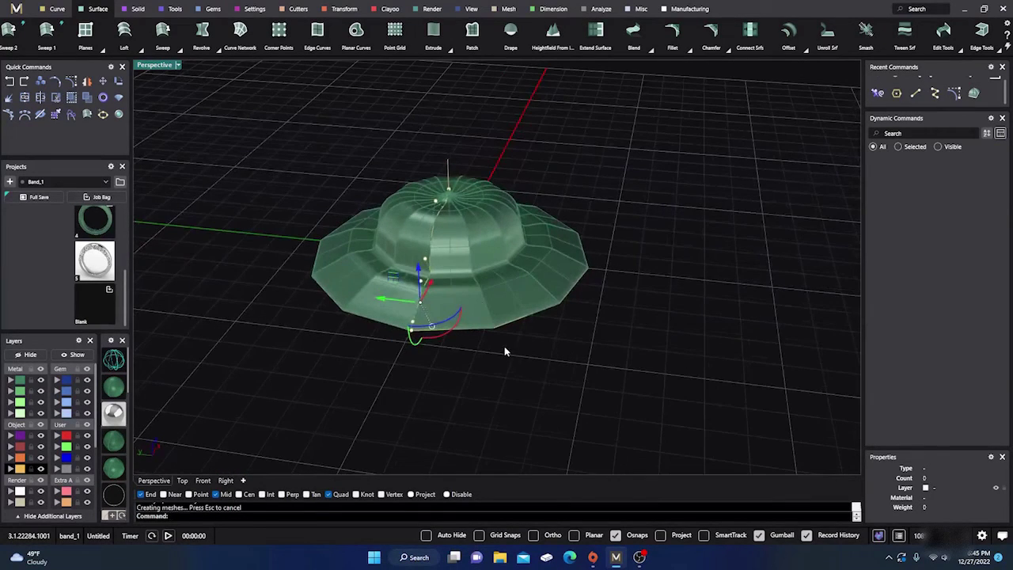
key("Return")
left_click(480, 298)
left_click(470, 302)
key("Escape")
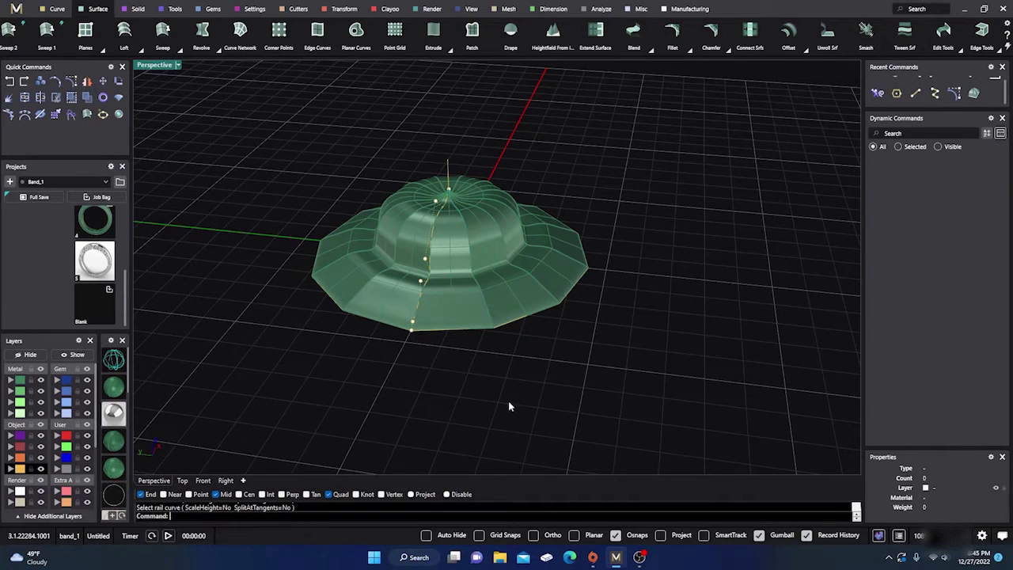
Step: Select the revolved polysurface and close its open base with the Cap command
left_click(444, 330)
left_click(487, 362)
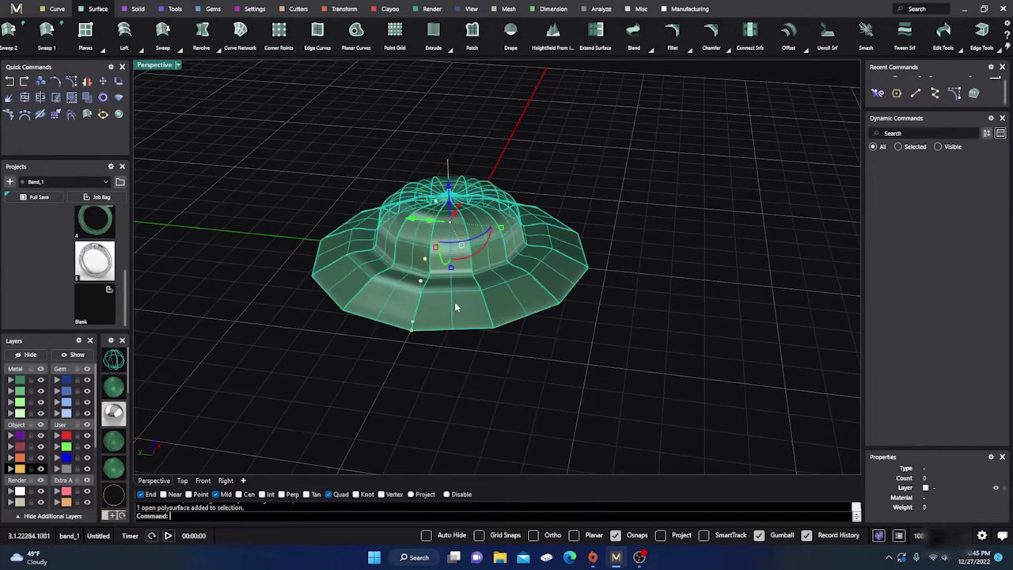
type("Cap")
key("Return")
left_click(520, 323)
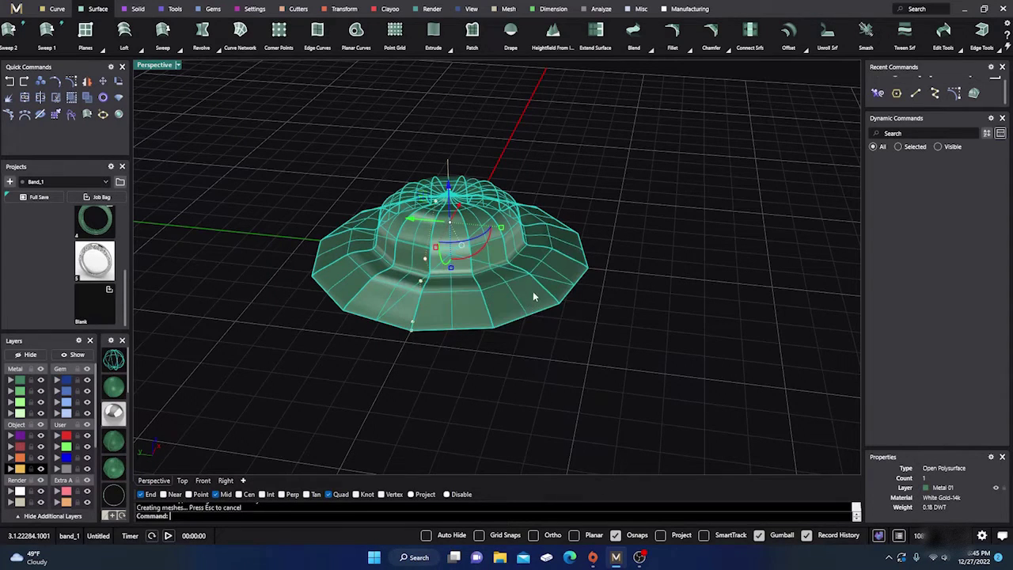
Step: Inspect the faceted hat-shaped form's crown and brim from above and from several angles
right_click_drag(731, 418, 559, 412)
left_click(685, 373)
scroll(504, 254, "up", 5)
scroll(498, 257, "up", 2)
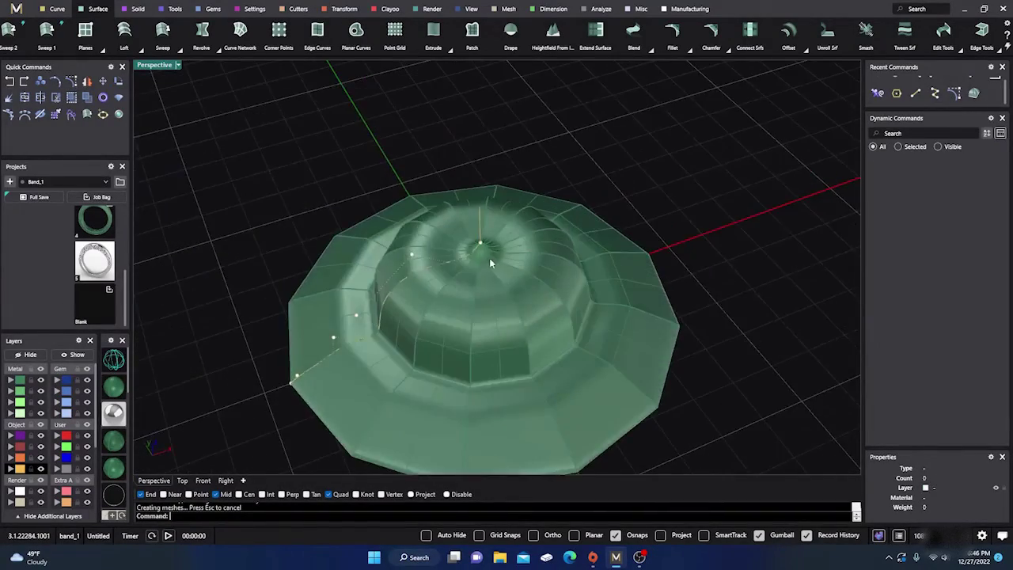
scroll(490, 259, "down", 5)
right_click_drag(503, 290, 410, 297)
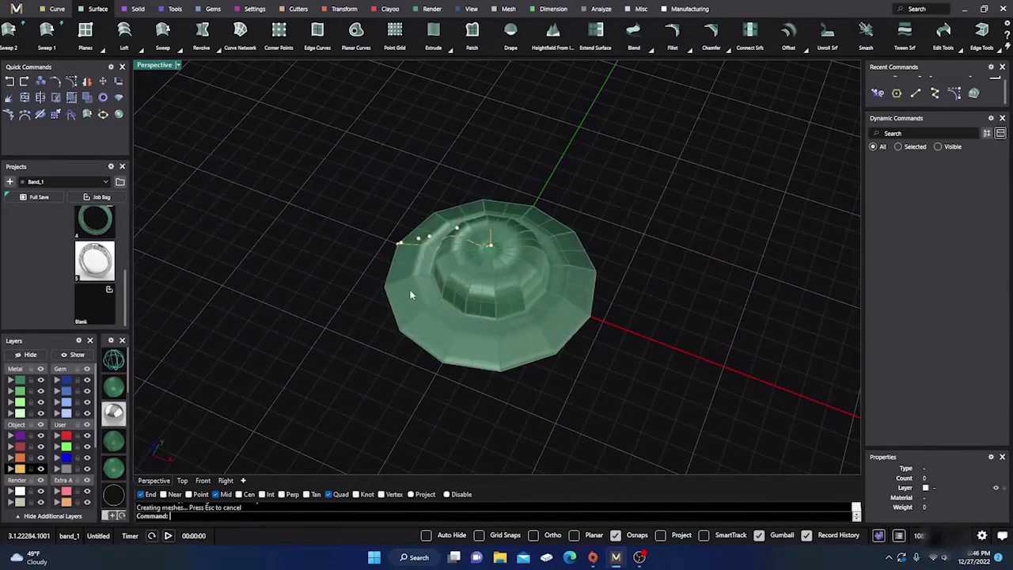